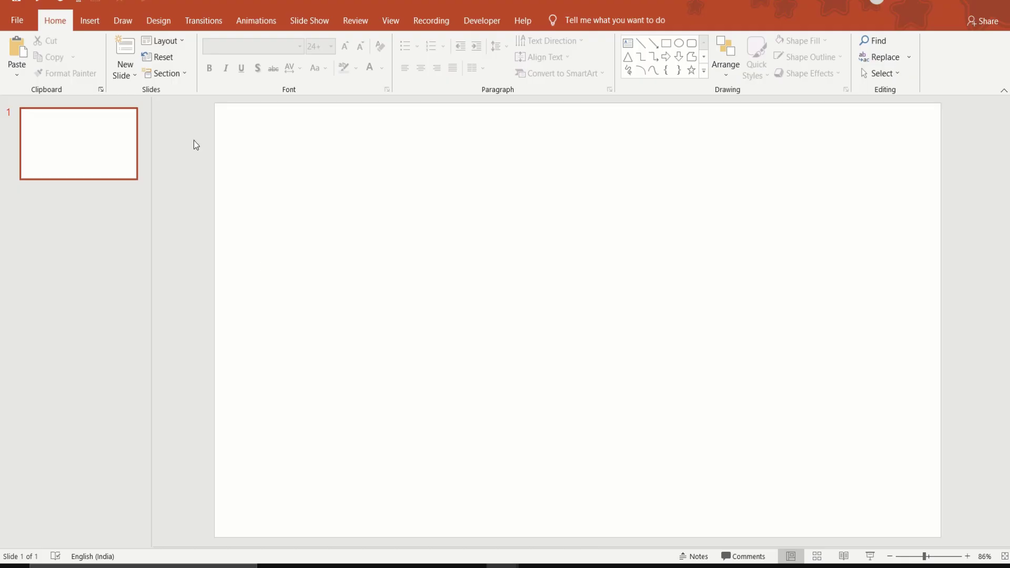
- Set a custom portrait slide size of 1000 px wide by 1500 px tall
{"action": "left_click", "coordinate": [162, 20]}
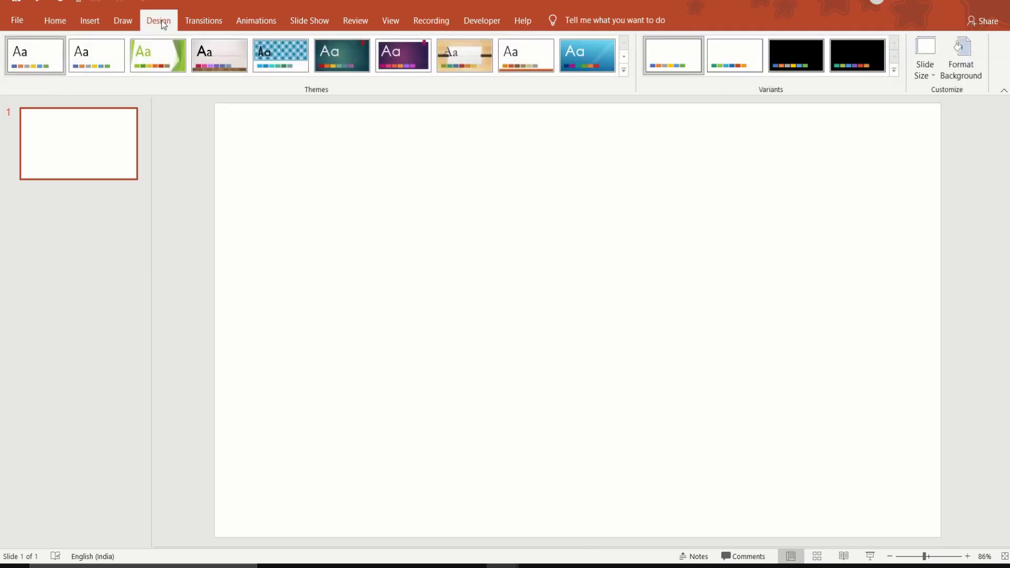
{"action": "left_click", "coordinate": [925, 69]}
{"action": "left_click", "coordinate": [939, 160]}
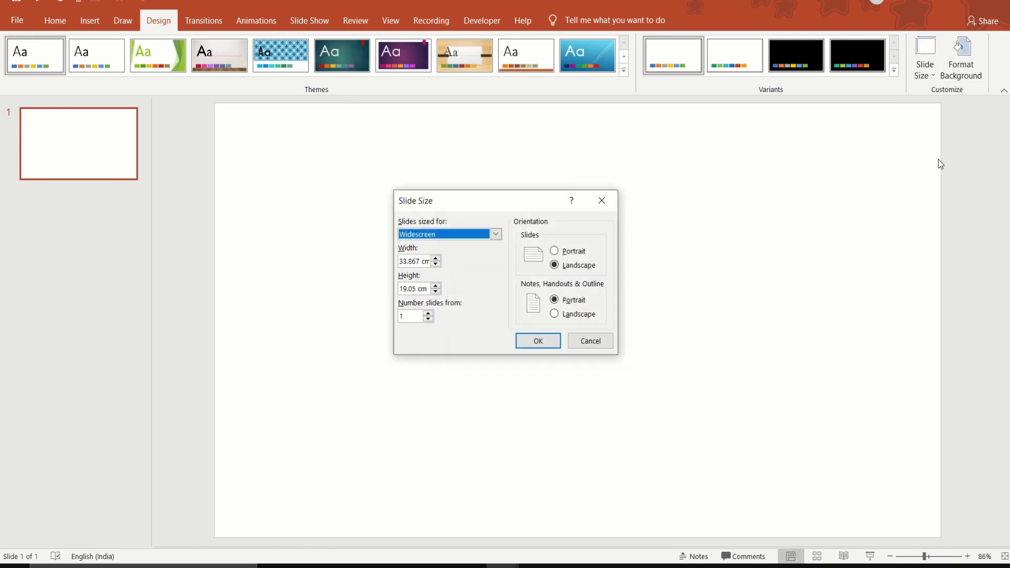
{"action": "left_click", "coordinate": [421, 261]}
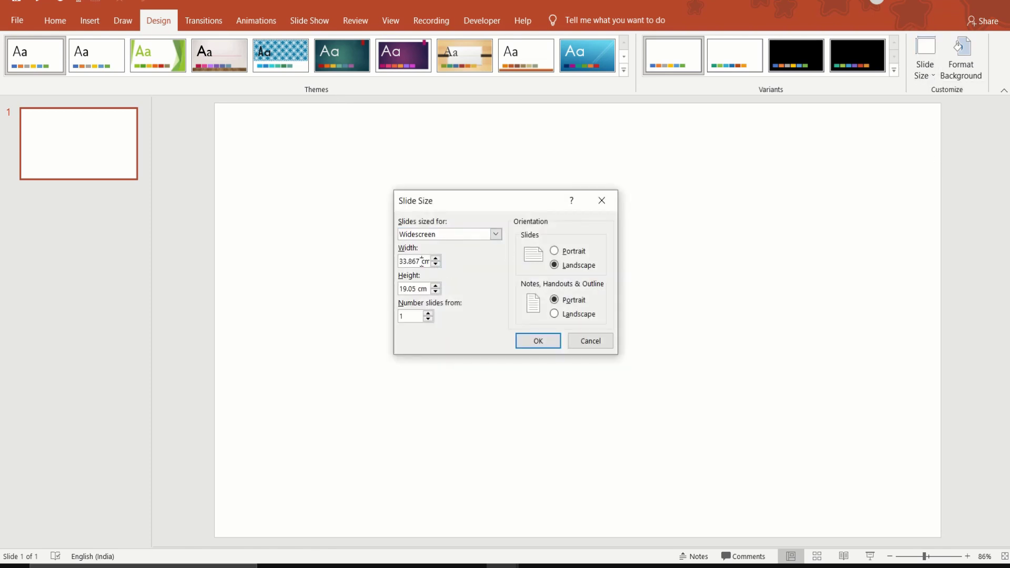
{"action": "key", "text": "BackSpace"}
{"action": "key", "text": "BackSpace"}
{"action": "key", "text": "BackSpace"}
{"action": "key", "text": "BackSpace"}
{"action": "key", "text": "BackSpace"}
{"action": "key", "text": "BackSpace"}
{"action": "key", "text": "BackSpace"}
{"action": "key", "text": "BackSpace"}
{"action": "key", "text": "BackSpace"}
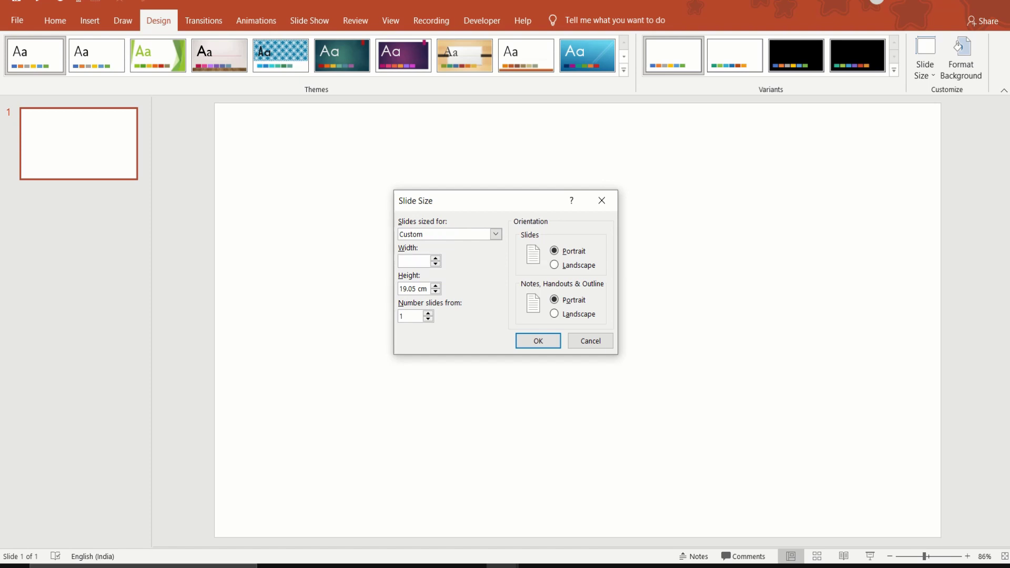
{"action": "type", "text": "100"}
{"action": "left_click", "coordinate": [426, 285]}
{"action": "key", "text": "BackSpace"}
{"action": "key", "text": "BackSpace"}
{"action": "key", "text": "BackSpace"}
{"action": "type", "text": "px"}
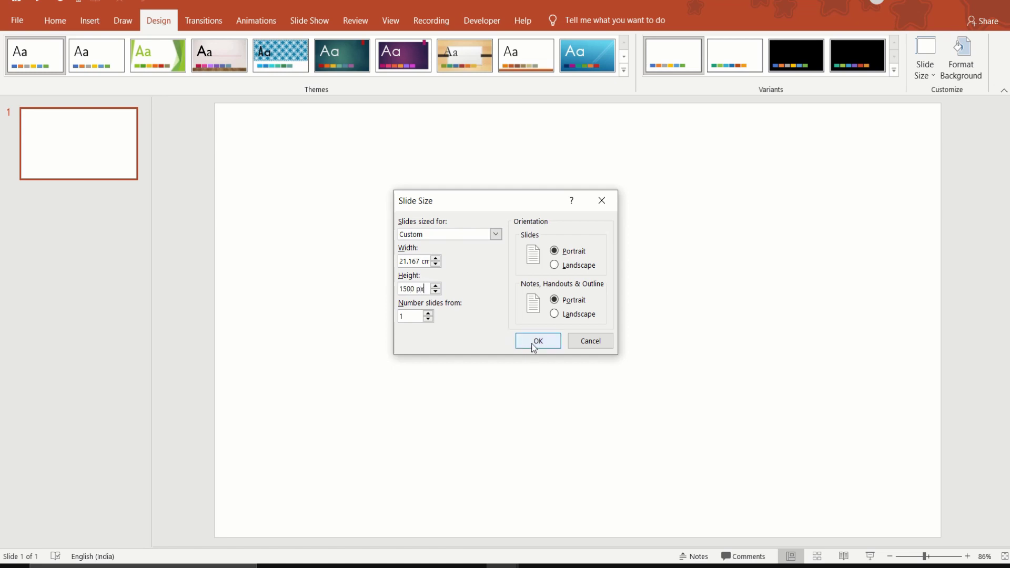
{"action": "left_click", "coordinate": [532, 343]}
{"action": "left_click", "coordinate": [424, 289]}
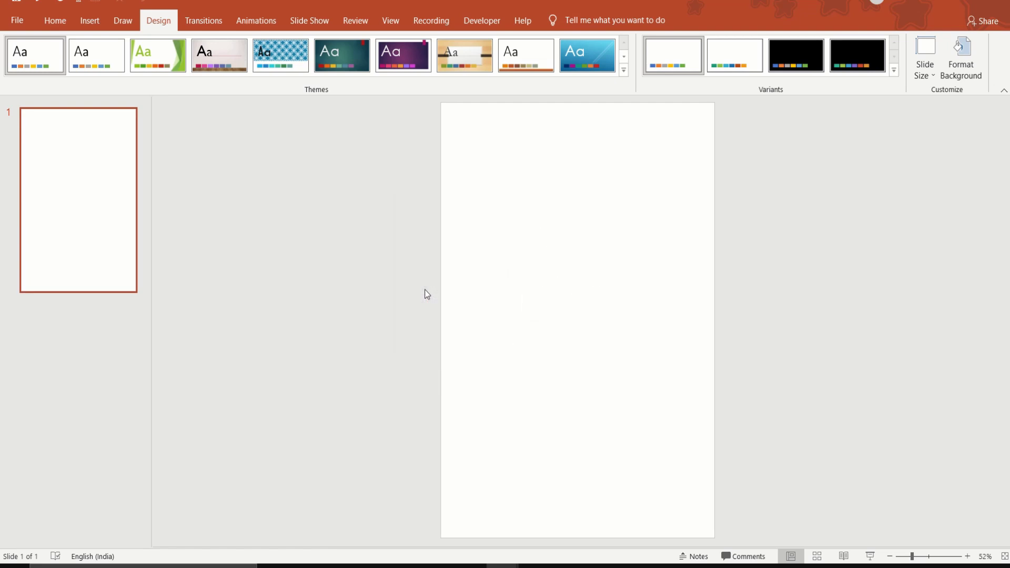
- Insert the beach photo from this computer and stretch it to cover the whole slide
{"action": "left_click", "coordinate": [93, 26]}
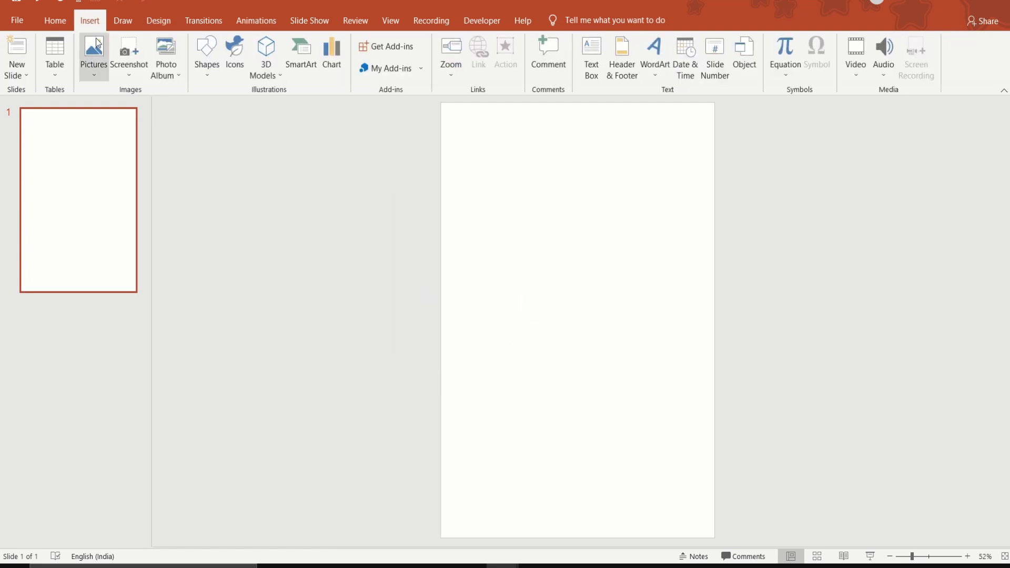
{"action": "left_click", "coordinate": [98, 68]}
{"action": "left_click", "coordinate": [119, 109]}
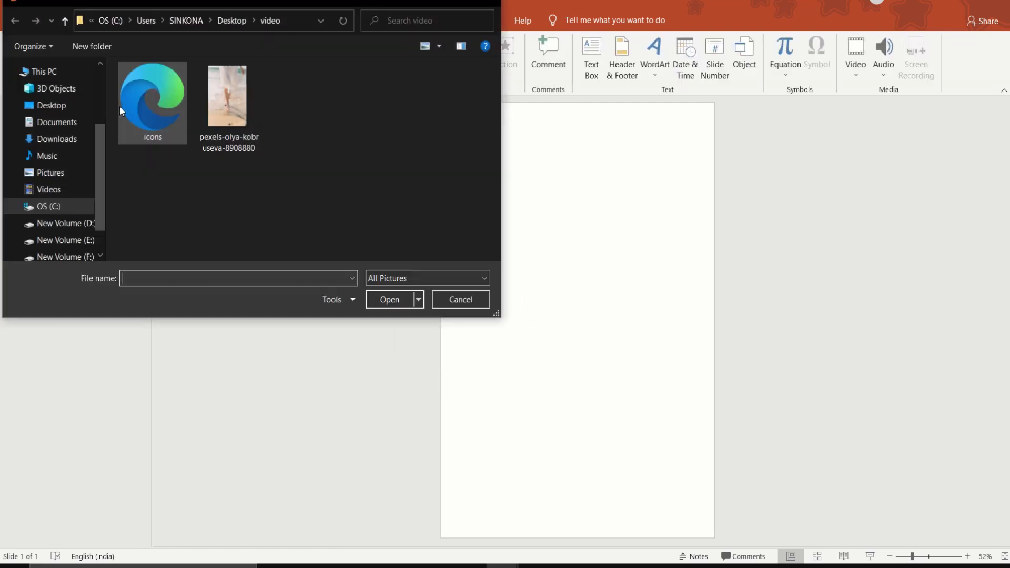
{"action": "left_click", "coordinate": [224, 107]}
{"action": "left_click", "coordinate": [392, 301]}
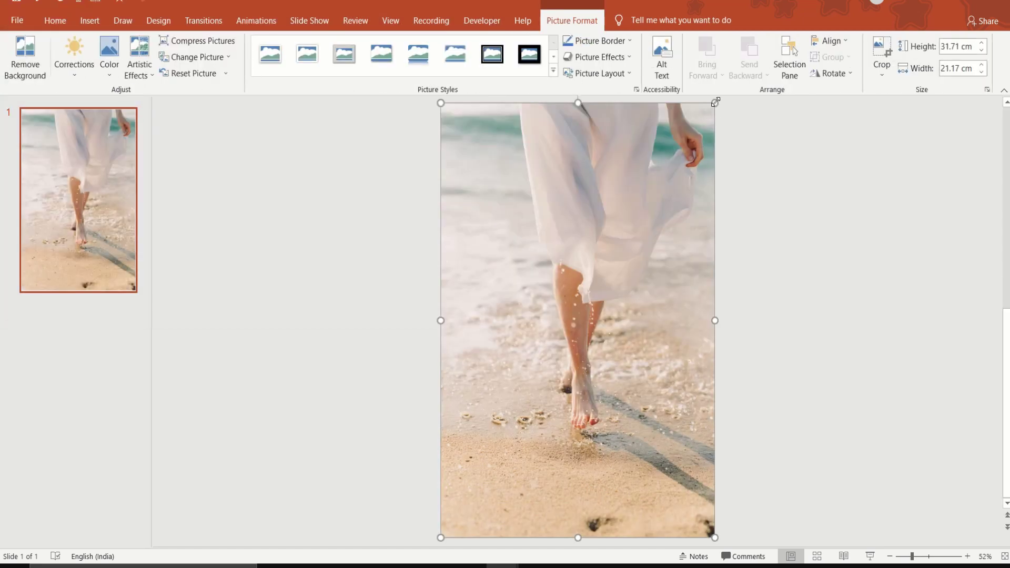
{"action": "left_click_drag", "start_coordinate": [714, 103], "coordinate": [715, 101]}
{"action": "left_click", "coordinate": [771, 266]}
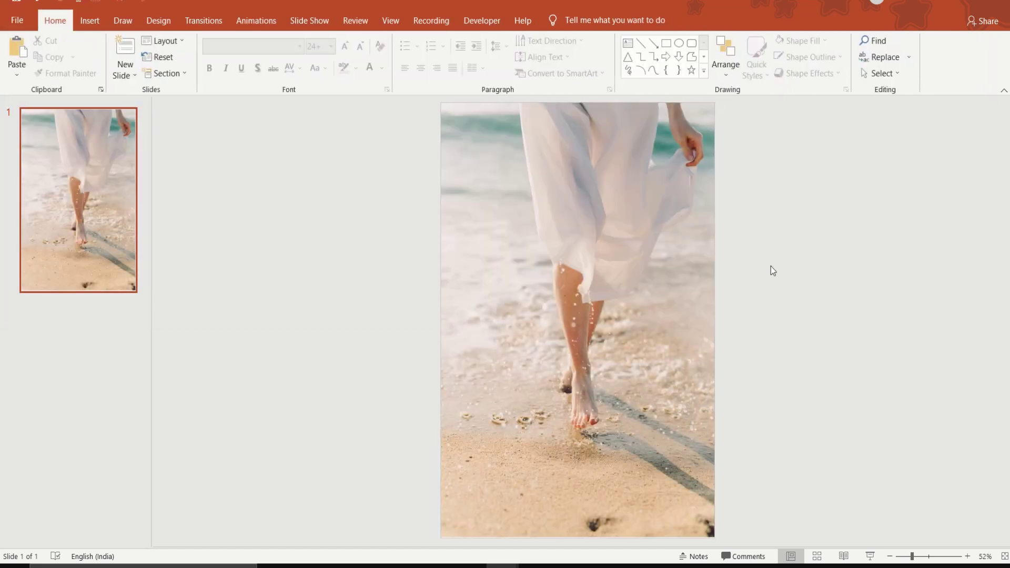
- Add a 'SATURDAY' text box on the sand in Montserrat Extra Bold, size 66
{"action": "left_click", "coordinate": [627, 43]}
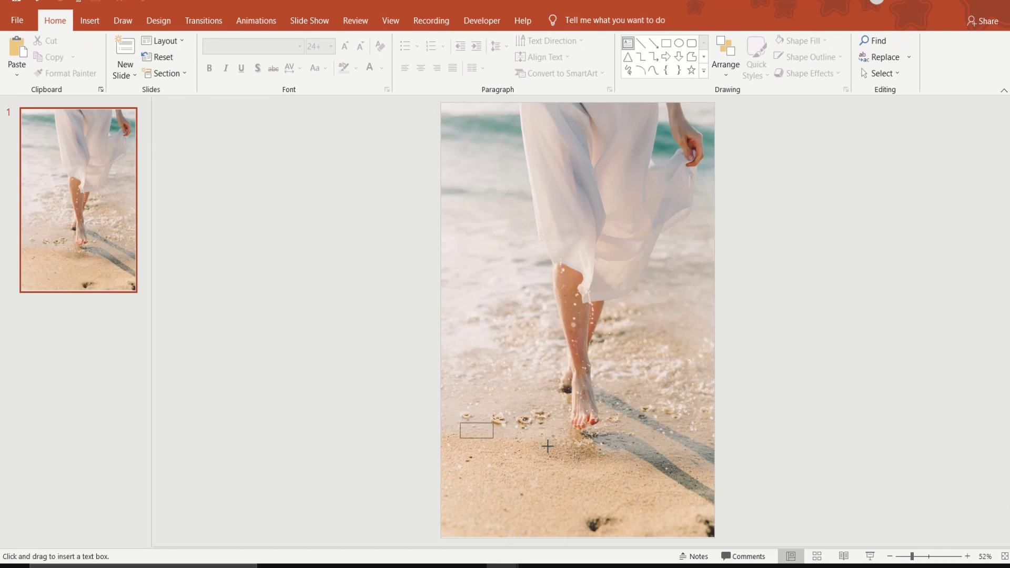
{"action": "left_click_drag", "start_coordinate": [461, 418], "coordinate": [667, 453]}
{"action": "type", "text": "SA"}
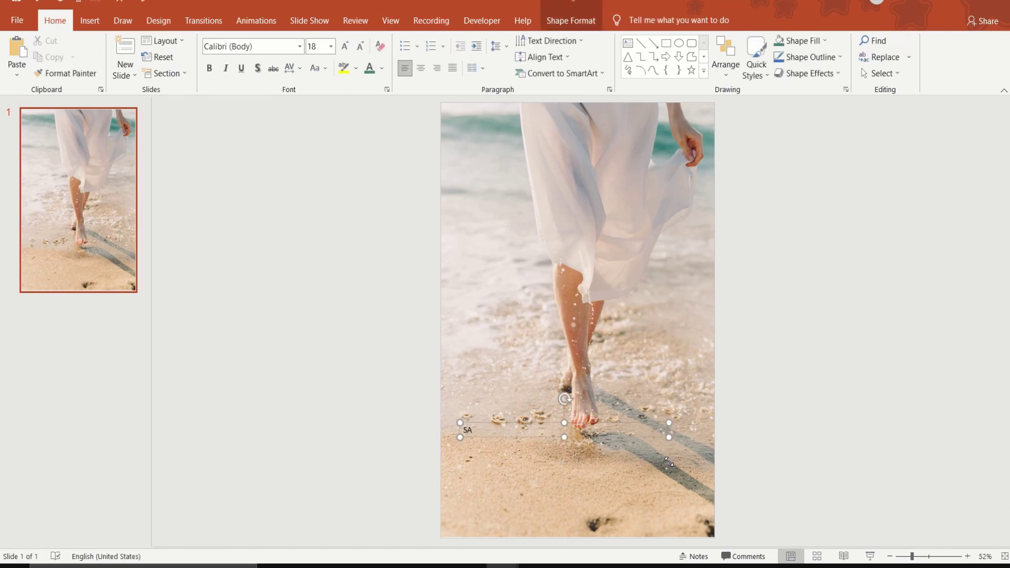
{"action": "type", "text": "TURDAY"}
{"action": "double_click", "coordinate": [466, 430]}
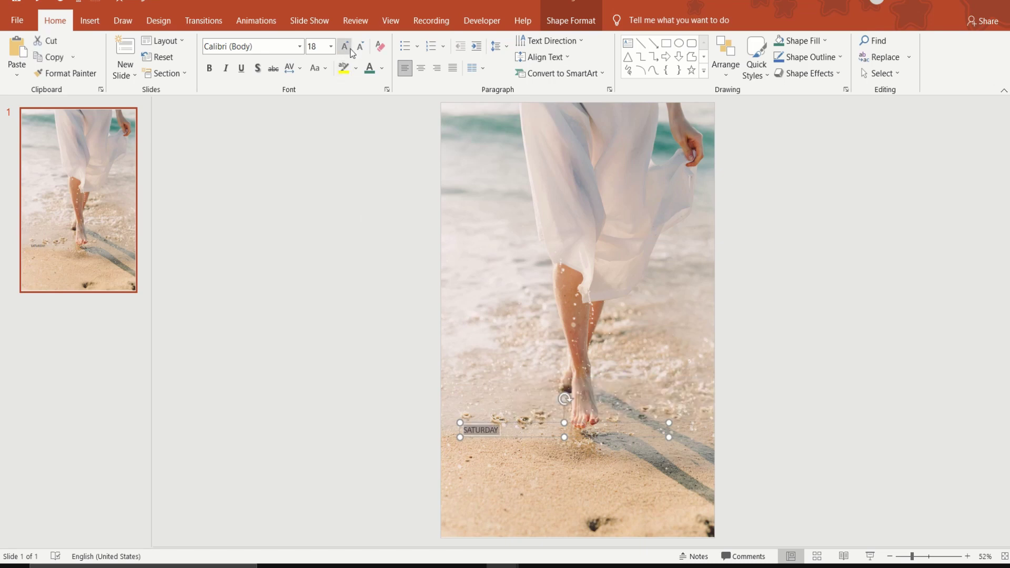
{"action": "left_click", "coordinate": [315, 47]}
{"action": "type", "text": "66"}
{"action": "key", "text": "Return"}
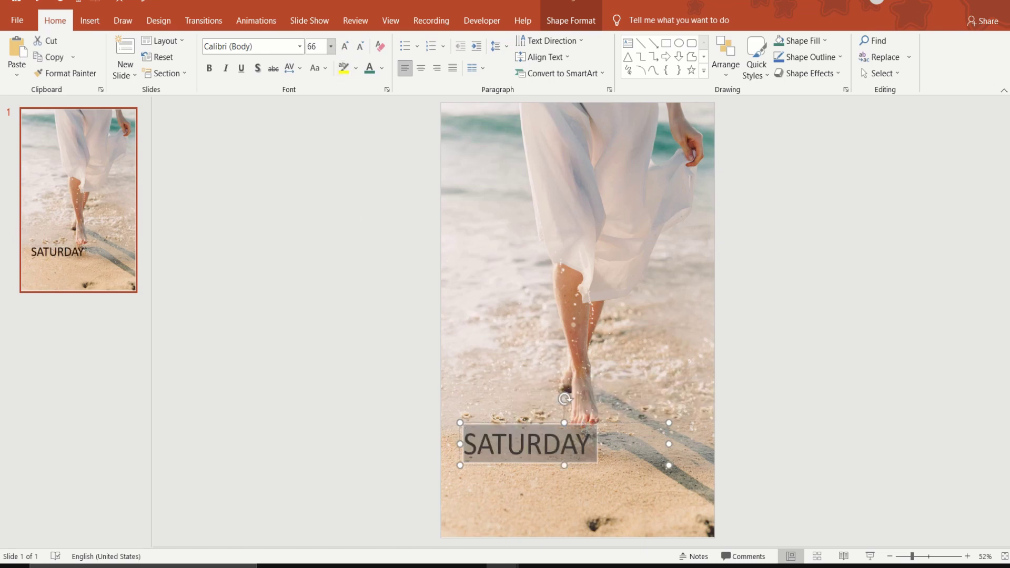
{"action": "left_click", "coordinate": [301, 47]}
{"action": "type", "text": "Montserrat Extra Bold"}
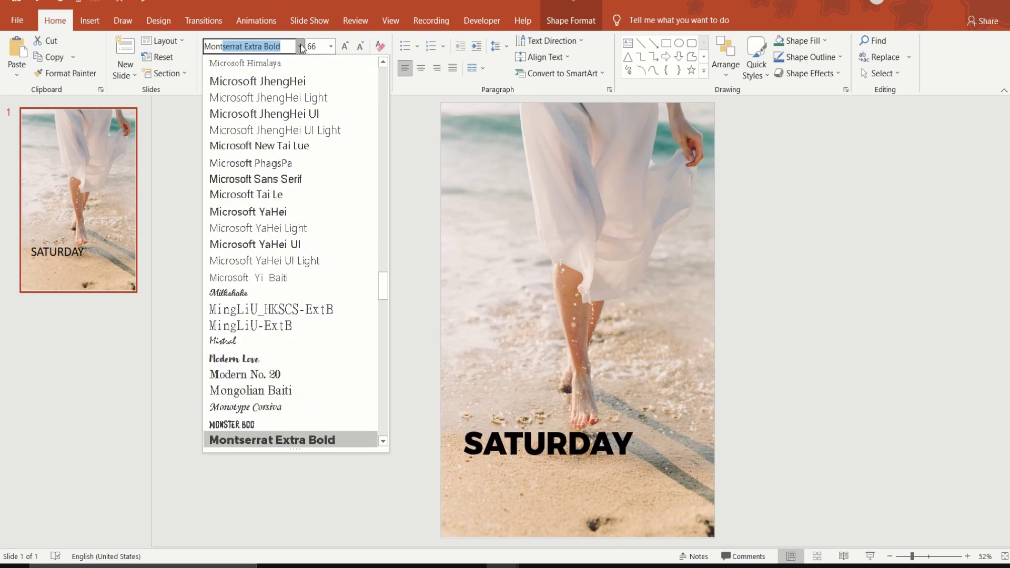
{"action": "key", "text": "Return"}
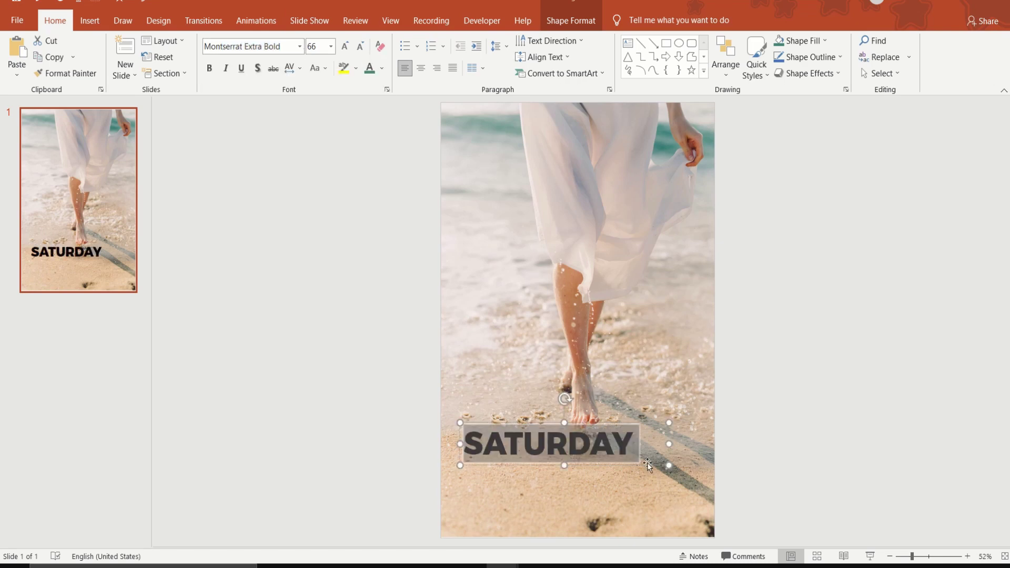
- Nudge SATURDAY right and down, and colour it with the teal sampled from the water
{"action": "left_click_drag", "start_coordinate": [647, 463], "coordinate": [681, 471]}
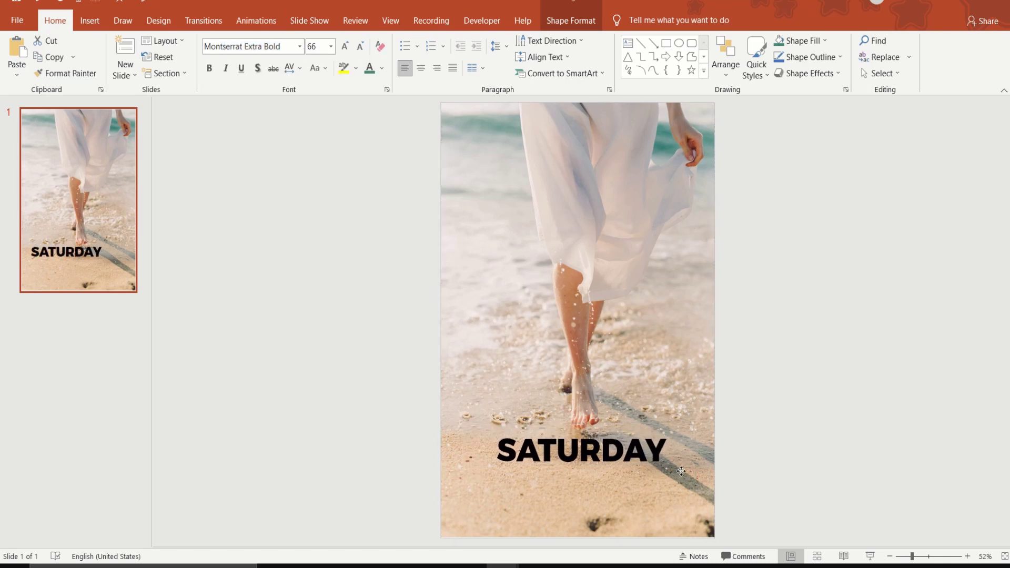
{"action": "left_click_drag", "start_coordinate": [669, 456], "coordinate": [478, 462]}
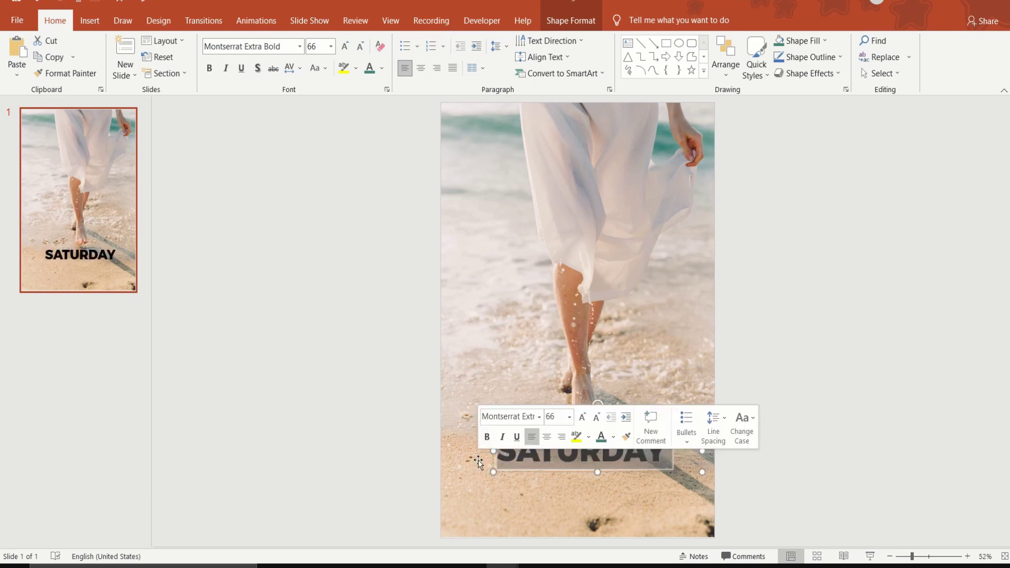
{"action": "left_click", "coordinate": [382, 68]}
{"action": "left_click", "coordinate": [397, 207]}
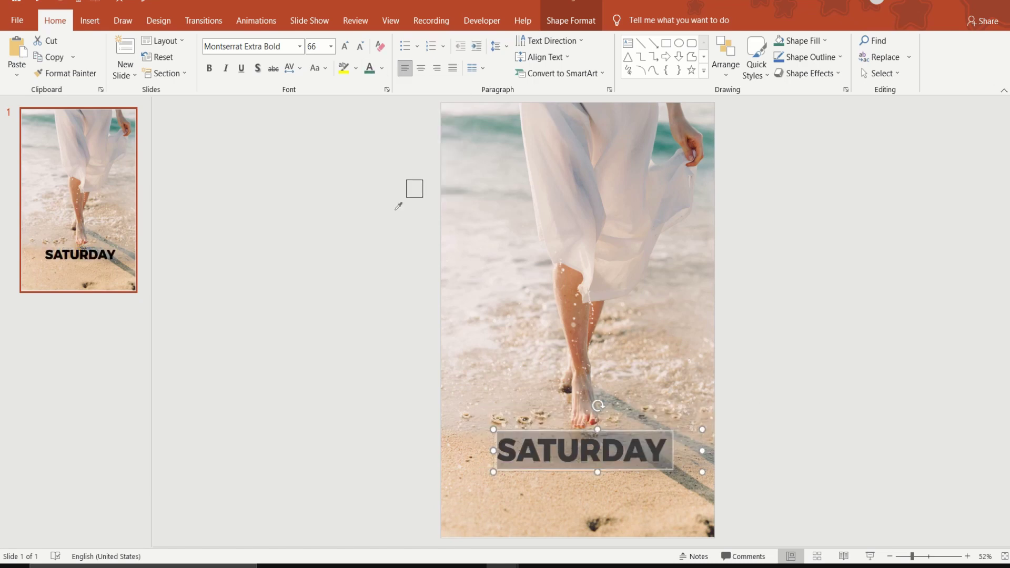
{"action": "left_click", "coordinate": [660, 143]}
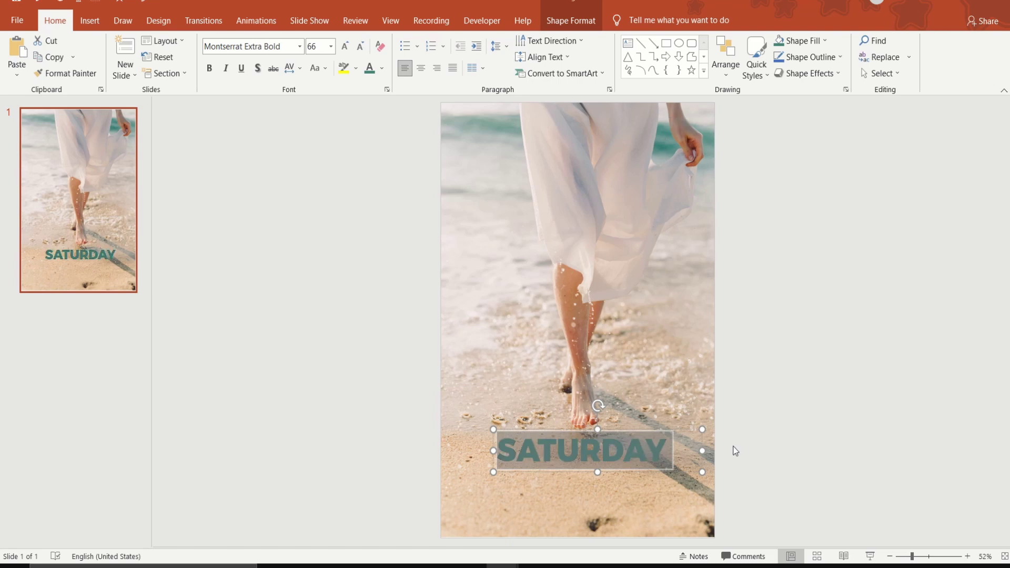
{"action": "left_click", "coordinate": [734, 451]}
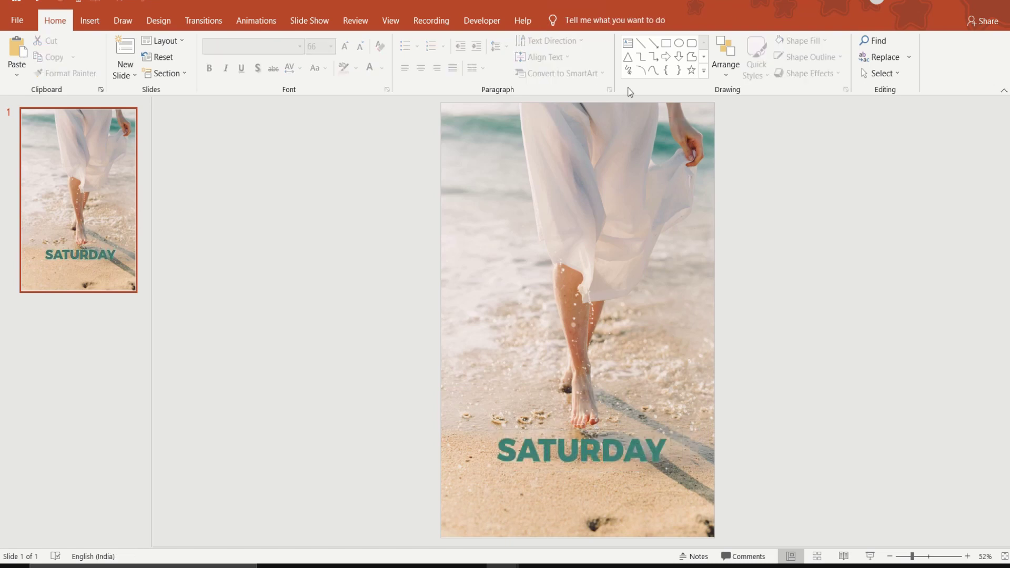
{"action": "left_click", "coordinate": [628, 43]}
- Add a lowercase 'saturday vibes' caption in Photograph Signature, size 66
{"action": "left_click_drag", "start_coordinate": [479, 342], "coordinate": [687, 389]}
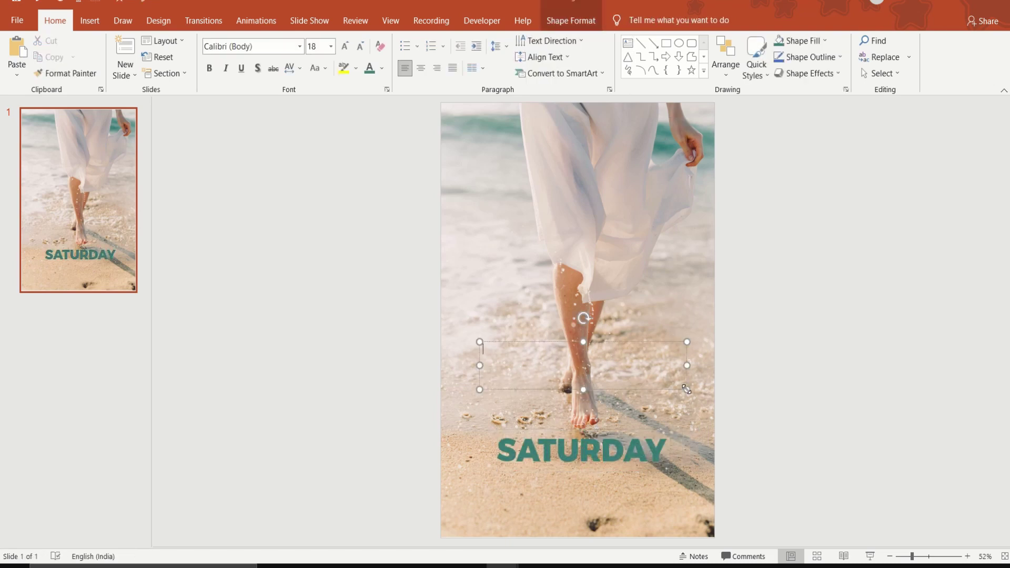
{"action": "type", "text": "sa v"}
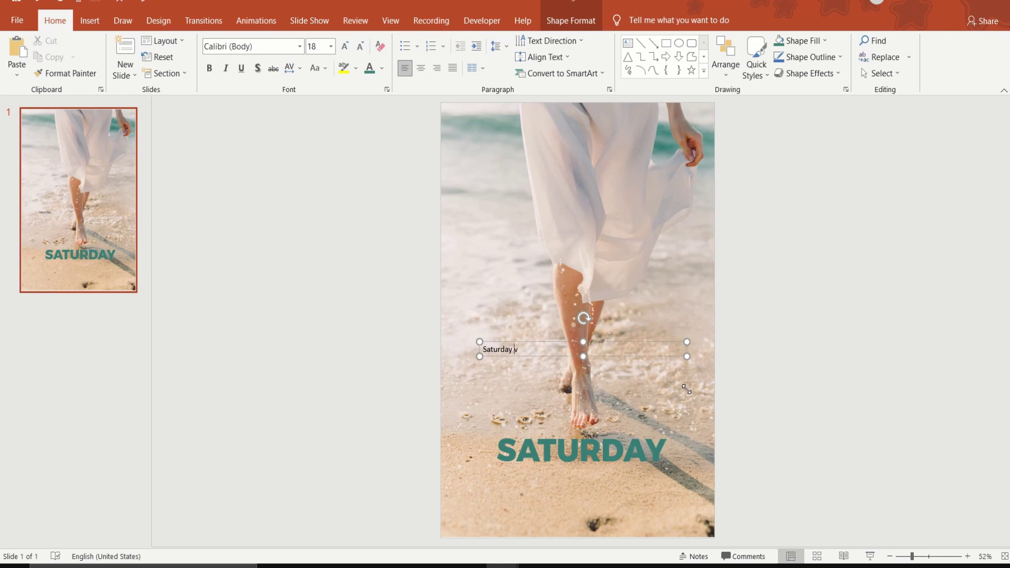
{"action": "type", "text": "s"}
{"action": "left_click_drag", "start_coordinate": [482, 349], "coordinate": [557, 346]}
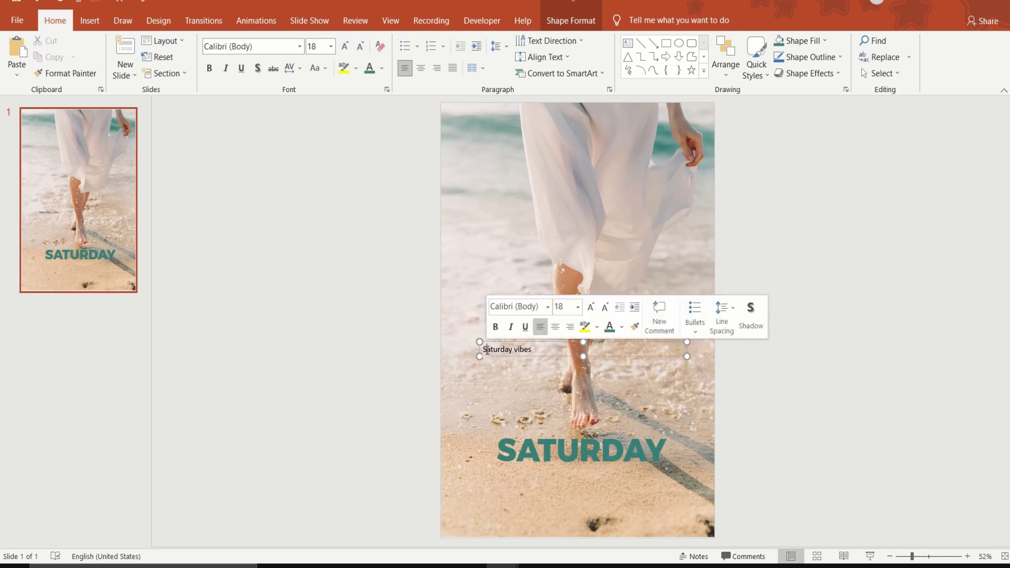
{"action": "key", "text": "shift+F3"}
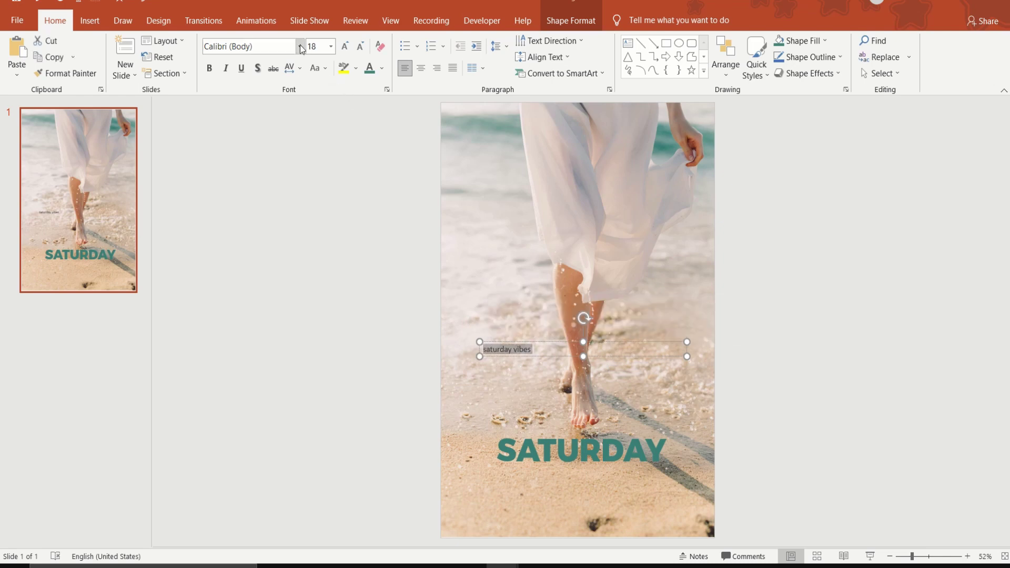
{"action": "left_click", "coordinate": [299, 46]}
{"action": "type", "text": "Photograph Signature"}
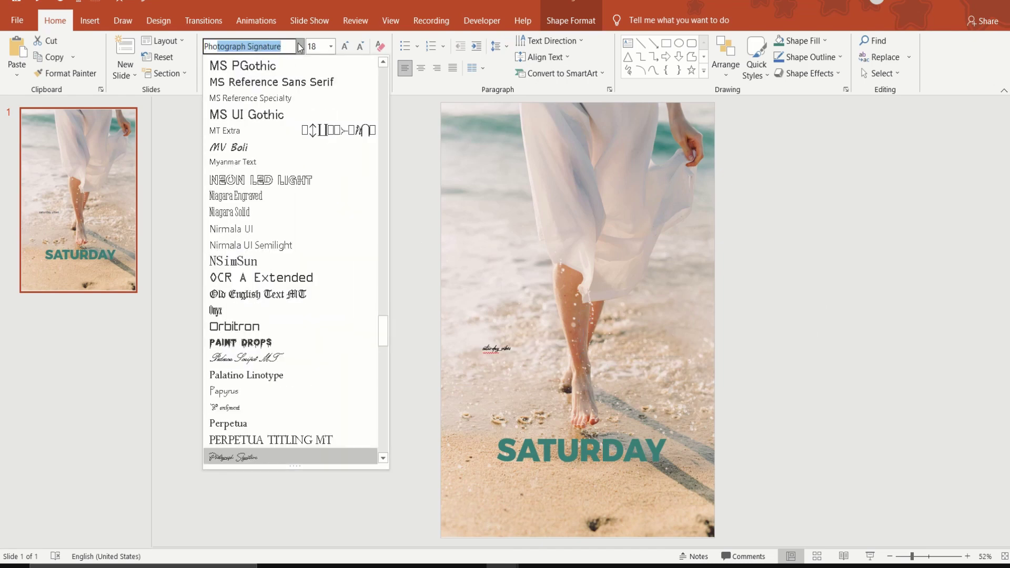
{"action": "key", "text": "Return"}
{"action": "left_click", "coordinate": [327, 47]}
{"action": "type", "text": "66"}
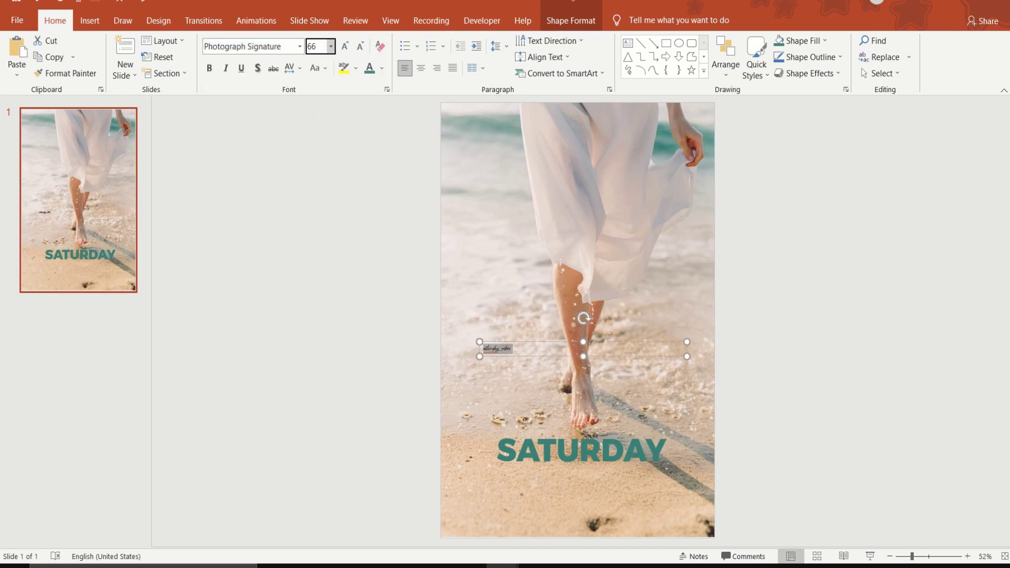
{"action": "key", "text": "Return"}
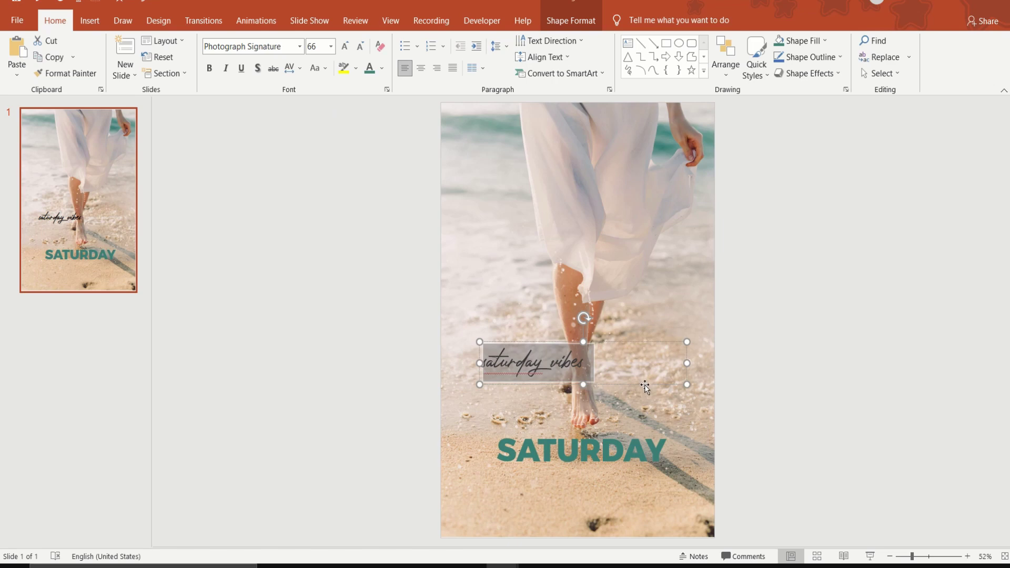
- Move the caption over SATURDAY, use Very Loose spacing, and narrow it so 'vibes' wraps
{"action": "mouse_move", "coordinate": [645, 387]}
{"action": "left_mouse_down"}
{"action": "mouse_move", "coordinate": [647, 448]}
{"action": "mouse_move", "coordinate": [517, 458]}
{"action": "left_mouse_up"}
{"action": "left_click", "coordinate": [299, 68]}
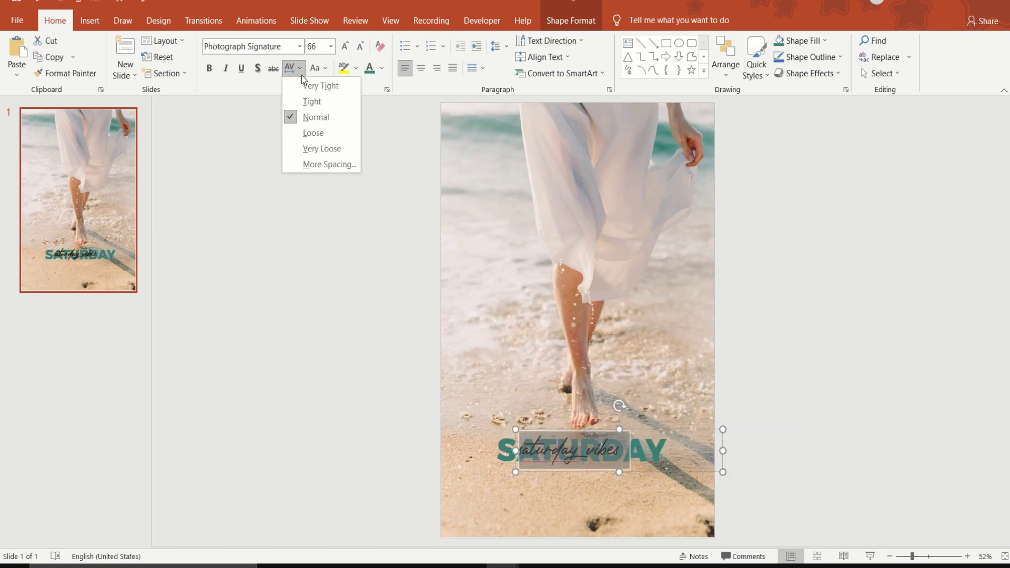
{"action": "left_click", "coordinate": [322, 149]}
{"action": "left_click_drag", "start_coordinate": [692, 450], "coordinate": [662, 459]}
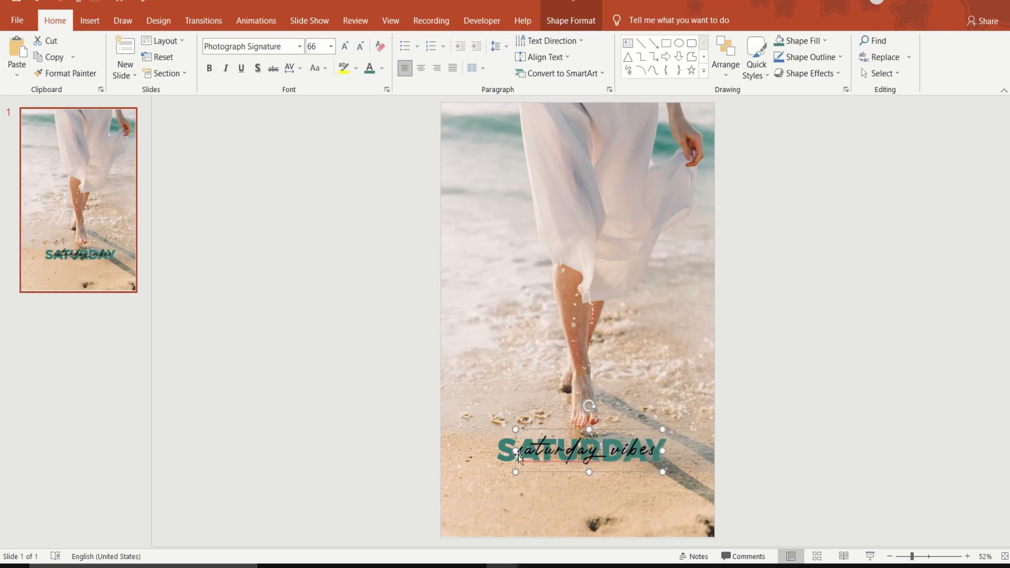
- Recolour the whole caption to custom red hex #CA3E47
{"action": "key", "text": "ctrl+a"}
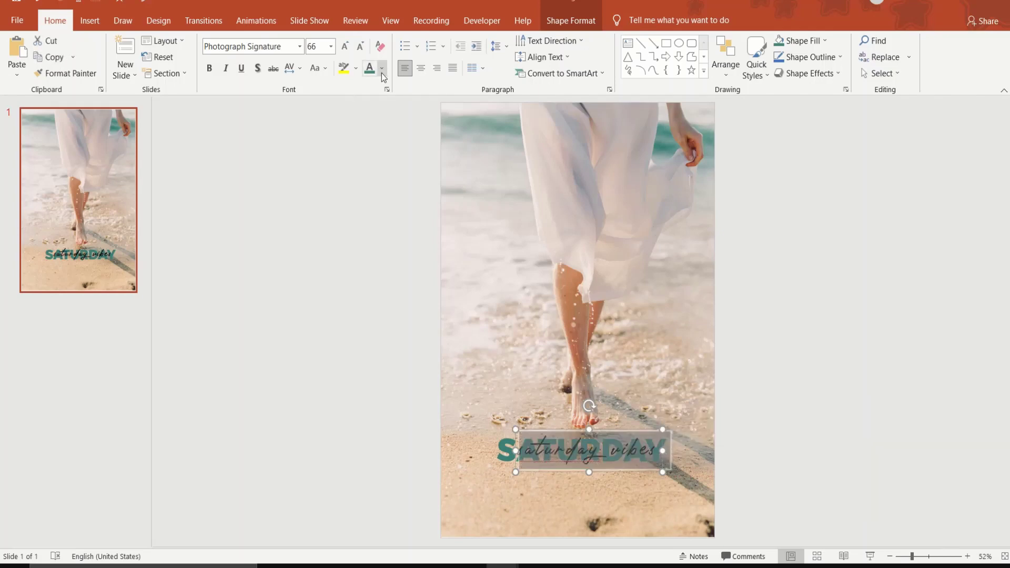
{"action": "left_click", "coordinate": [382, 69]}
{"action": "left_click", "coordinate": [414, 220]}
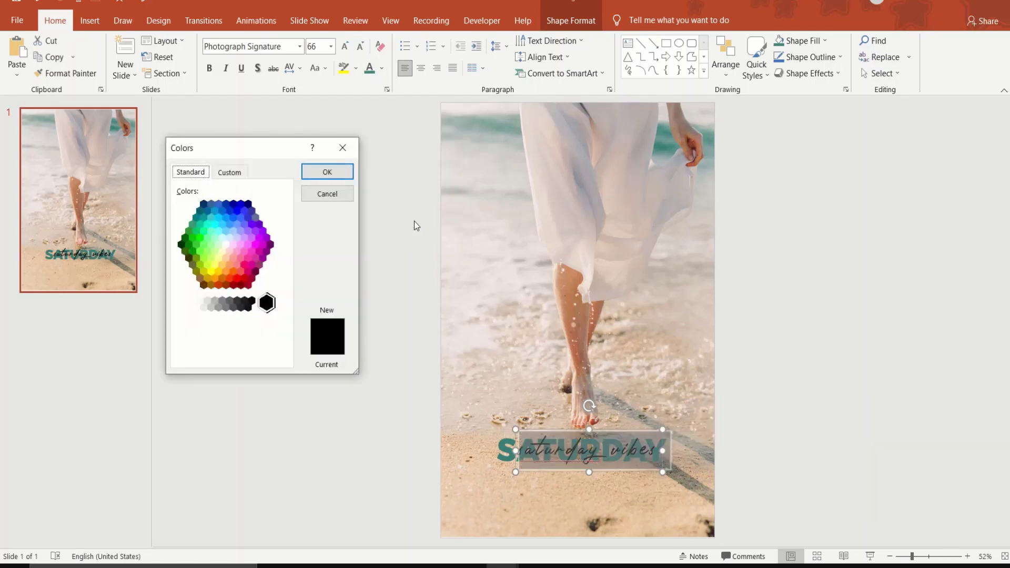
{"action": "left_click", "coordinate": [221, 170]}
{"action": "left_click", "coordinate": [253, 353]}
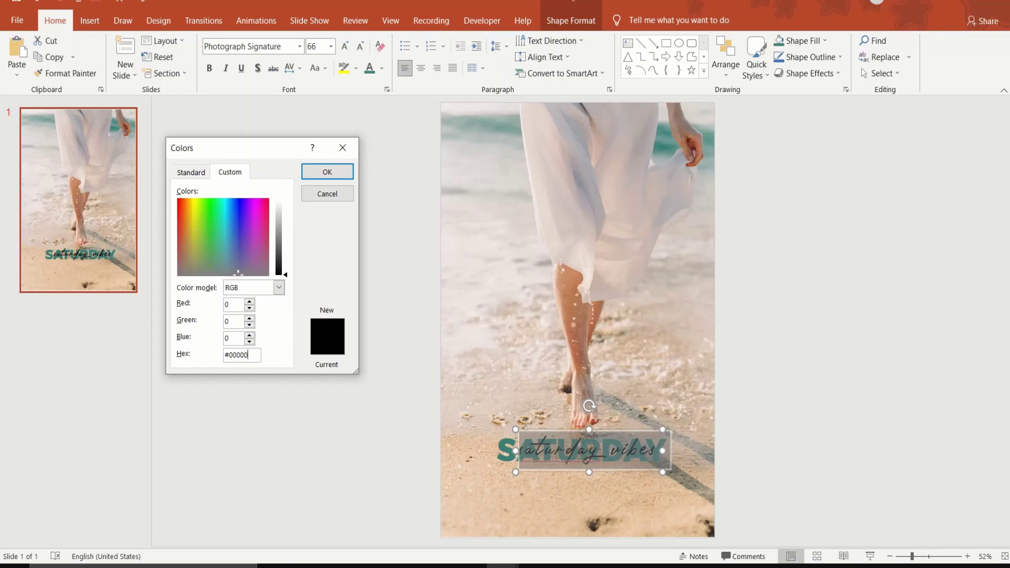
{"action": "key", "text": "BackSpace"}
{"action": "key", "text": "BackSpace"}
{"action": "key", "text": "BackSpace"}
{"action": "left_click", "coordinate": [327, 171]}
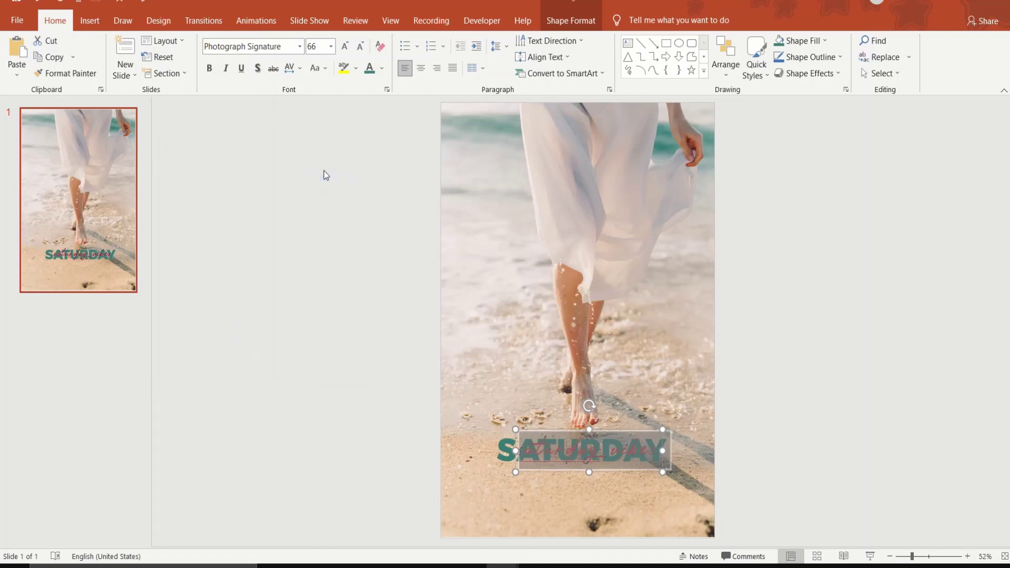
{"action": "left_click", "coordinate": [833, 432]}
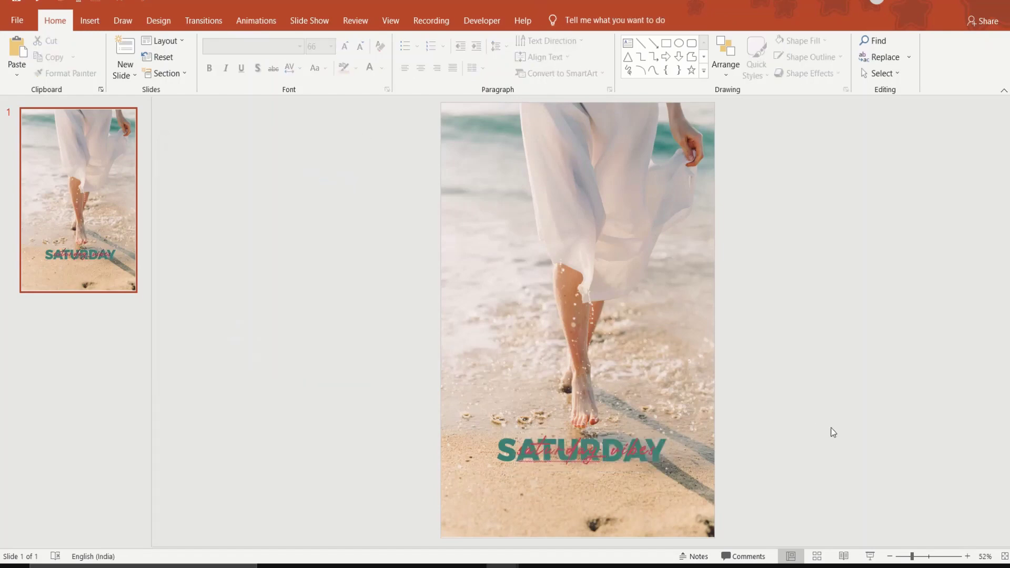
- Add an 'IN JUHU BEACH MUMBAI, INDIA' text box in Arial Black, size 11
{"action": "left_click", "coordinate": [628, 43]}
{"action": "left_click_drag", "start_coordinate": [483, 361], "coordinate": [660, 408]}
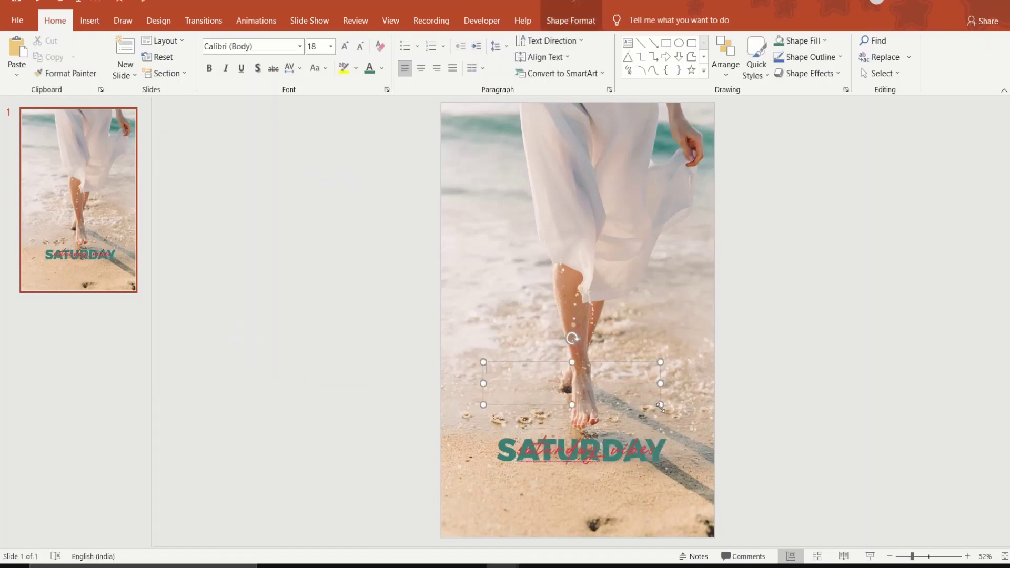
{"action": "type", "text": "IN JUHU BEACH M"}
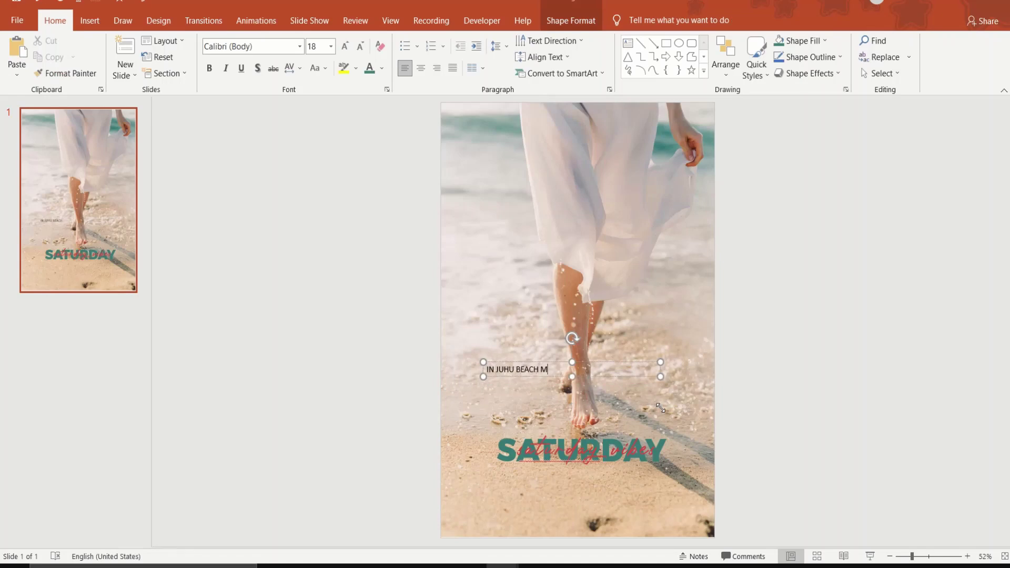
{"action": "type", "text": "UMBAI, INDIA"}
{"action": "left_click_drag", "start_coordinate": [593, 371], "coordinate": [473, 369]}
{"action": "left_click", "coordinate": [300, 47]}
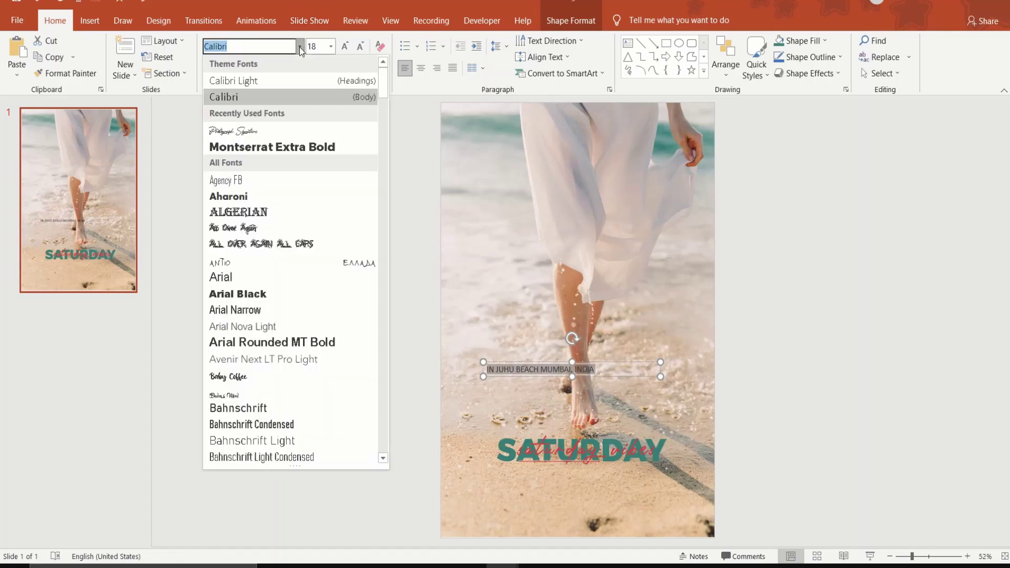
{"action": "left_click", "coordinate": [279, 292]}
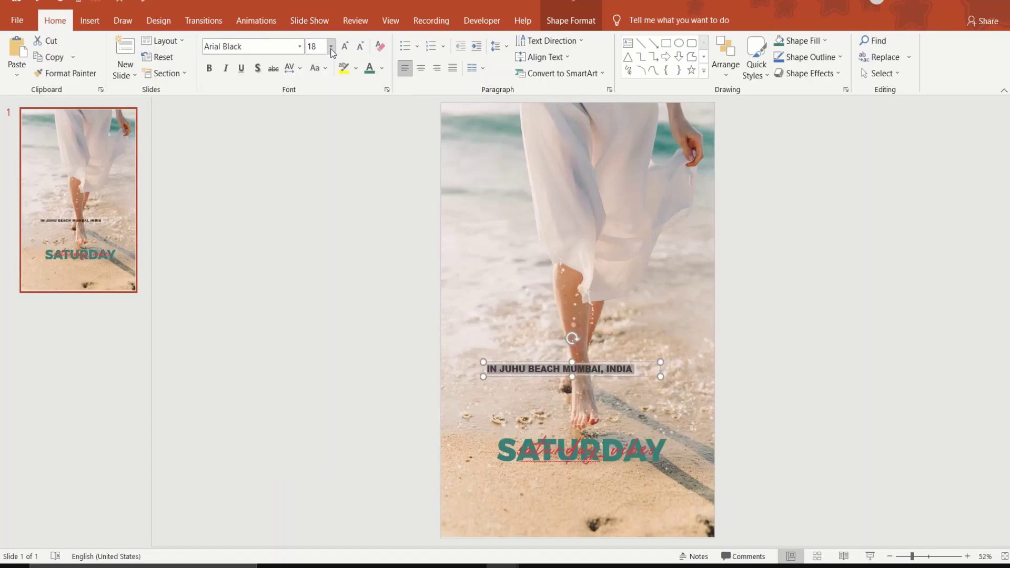
{"action": "left_click", "coordinate": [318, 47]}
{"action": "type", "text": "11"}
{"action": "key", "text": "Return"}
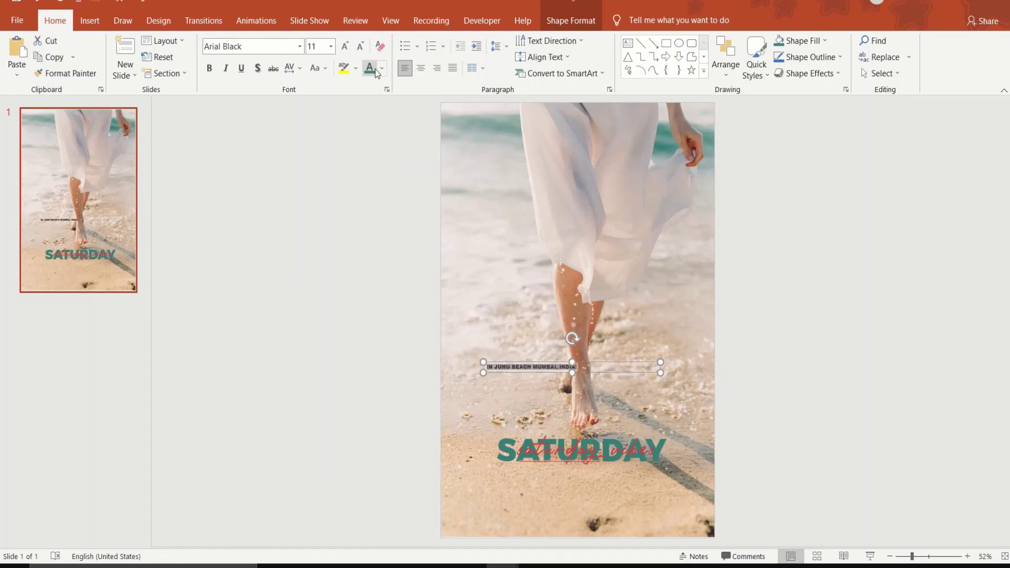
- Make the subtitle teal with Loose spacing and place it on one line below SATURDAY
{"action": "left_click", "coordinate": [371, 70]}
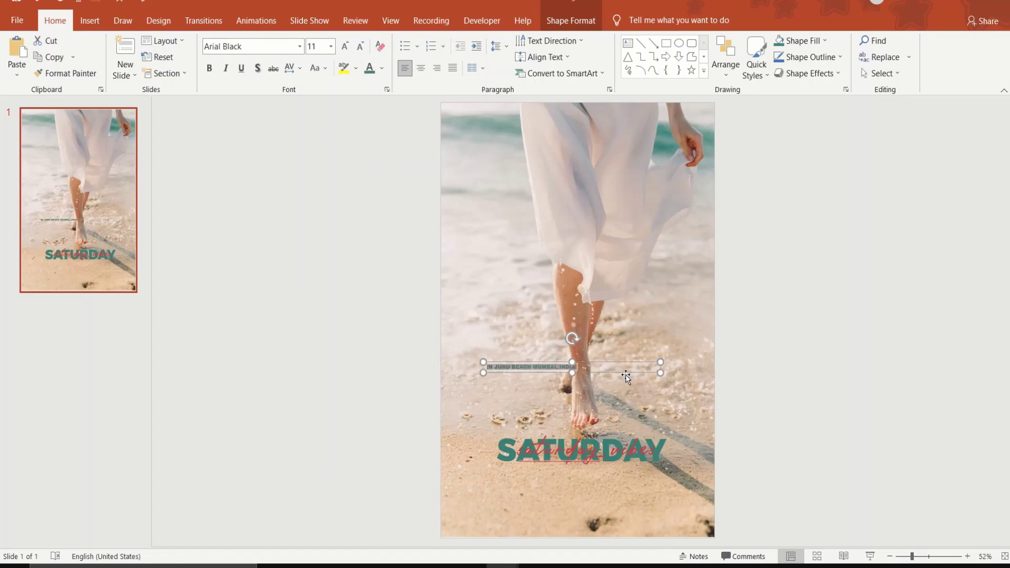
{"action": "mouse_move", "coordinate": [626, 375]}
{"action": "left_mouse_down"}
{"action": "mouse_move", "coordinate": [605, 480]}
{"action": "mouse_move", "coordinate": [523, 469]}
{"action": "left_mouse_up"}
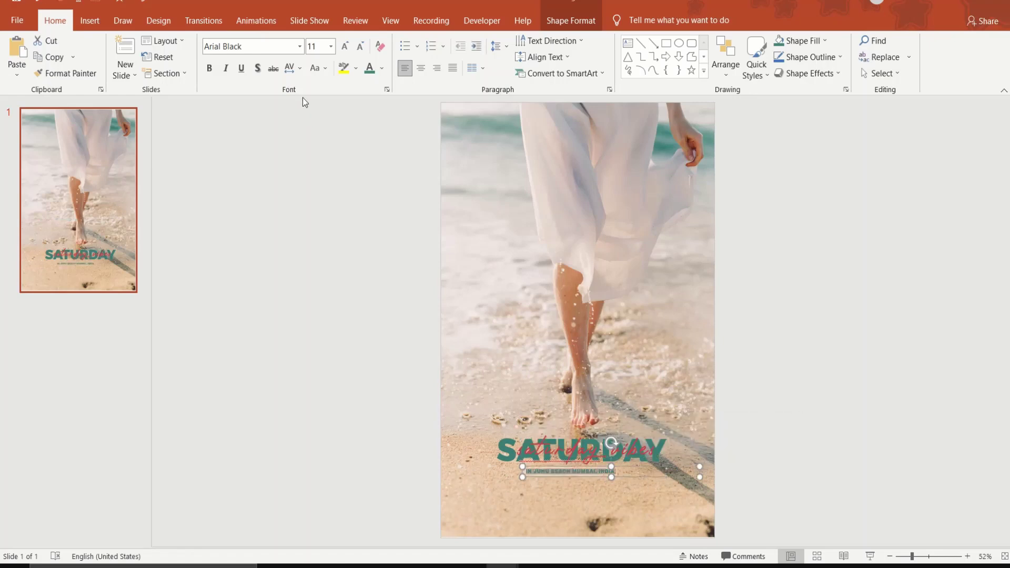
{"action": "left_click", "coordinate": [298, 70]}
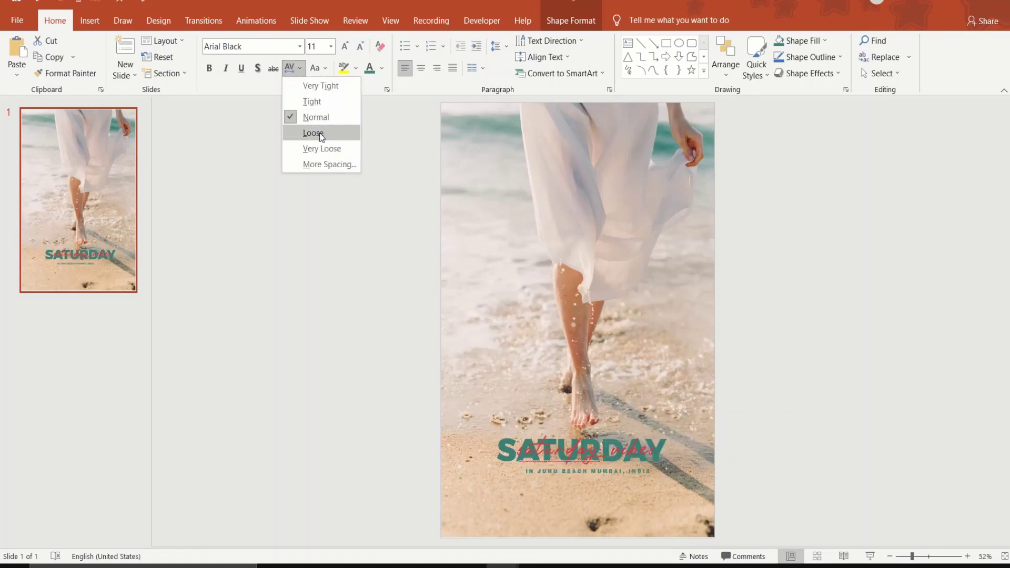
{"action": "left_click", "coordinate": [320, 133]}
{"action": "mouse_move", "coordinate": [700, 477]}
{"action": "left_mouse_down"}
{"action": "mouse_move", "coordinate": [651, 477]}
{"action": "mouse_move", "coordinate": [661, 477]}
{"action": "left_mouse_up"}
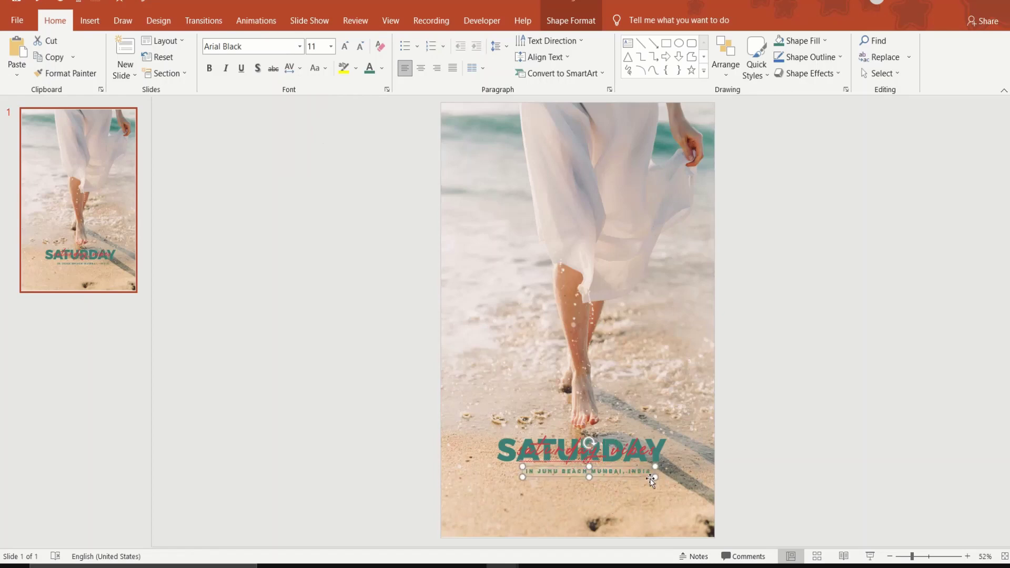
{"action": "left_click", "coordinate": [679, 368]}
{"action": "left_click", "coordinate": [627, 43]}
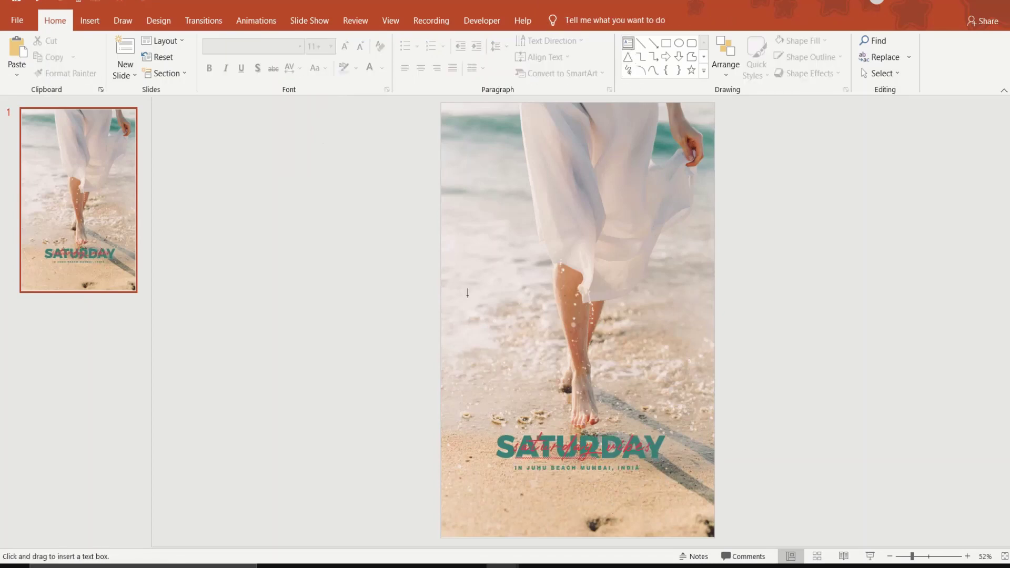
- Generate Lorem ipsum text with =LOREM(), keep one paragraph, and move it under the title
{"action": "left_click_drag", "start_coordinate": [464, 285], "coordinate": [679, 388]}
{"action": "type", "text": "=LOREM"}
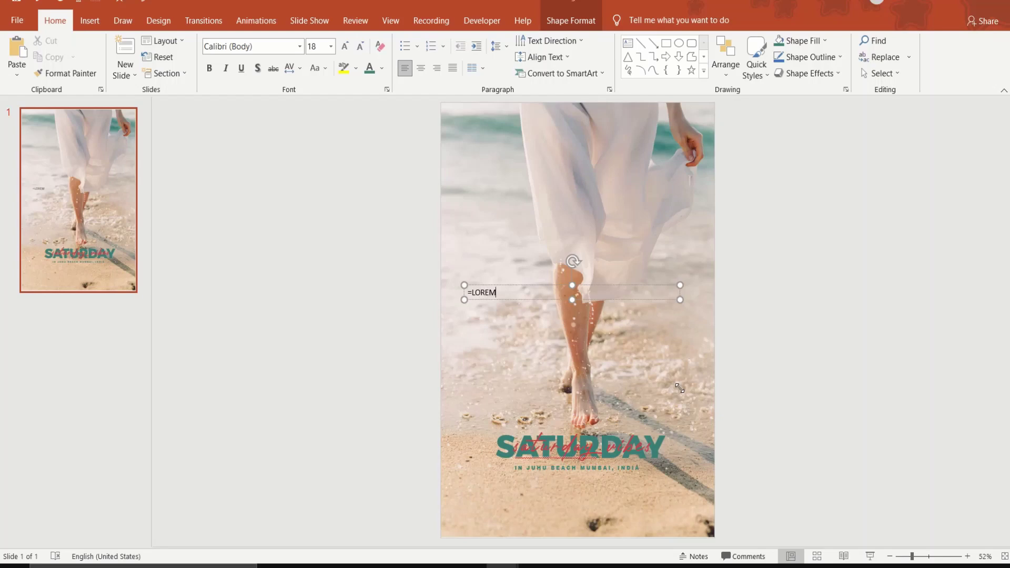
{"action": "type", "text": "()"}
{"action": "key", "text": "Return"}
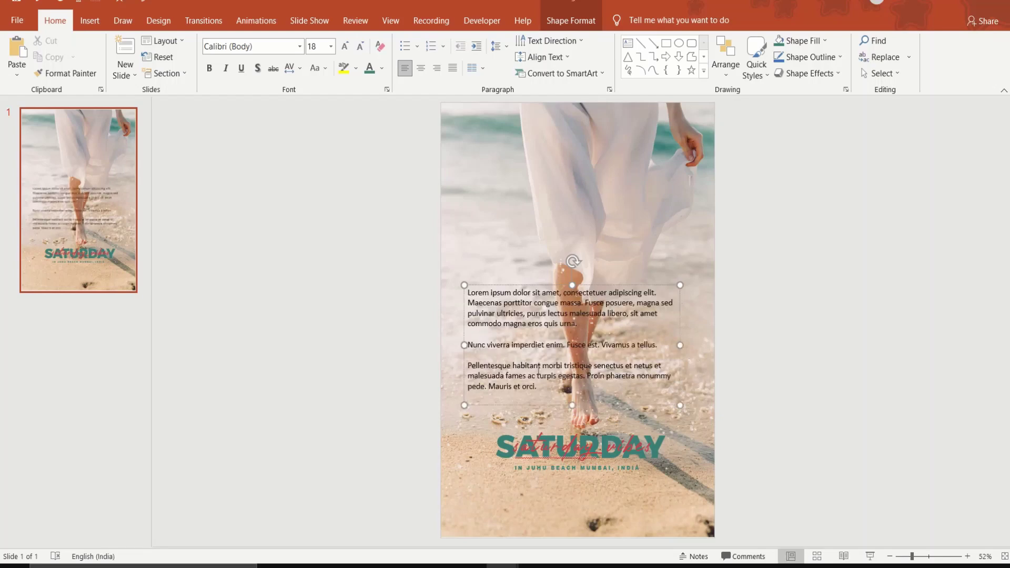
{"action": "left_click_drag", "start_coordinate": [537, 393], "coordinate": [481, 342]}
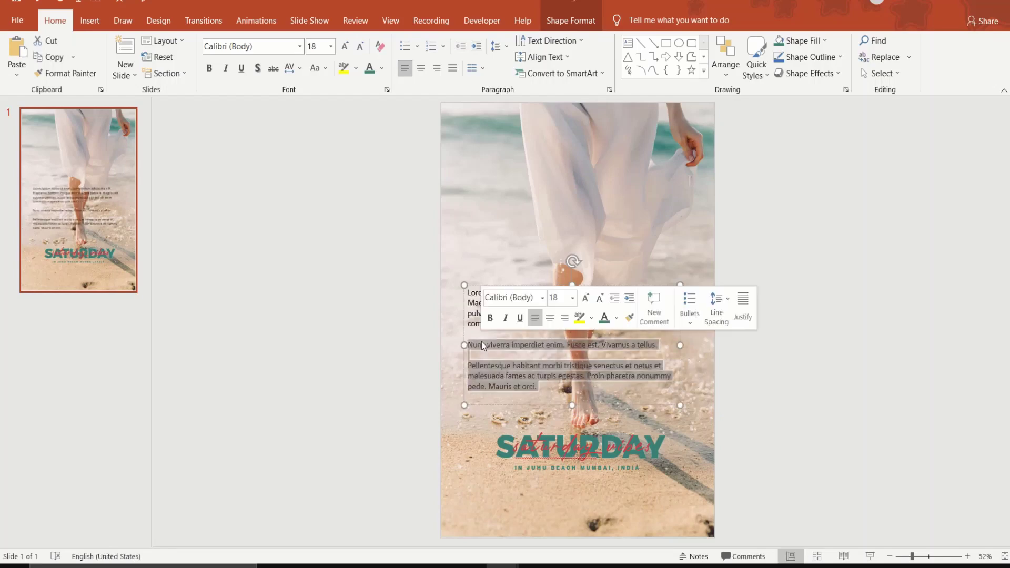
{"action": "key", "text": "BackSpace"}
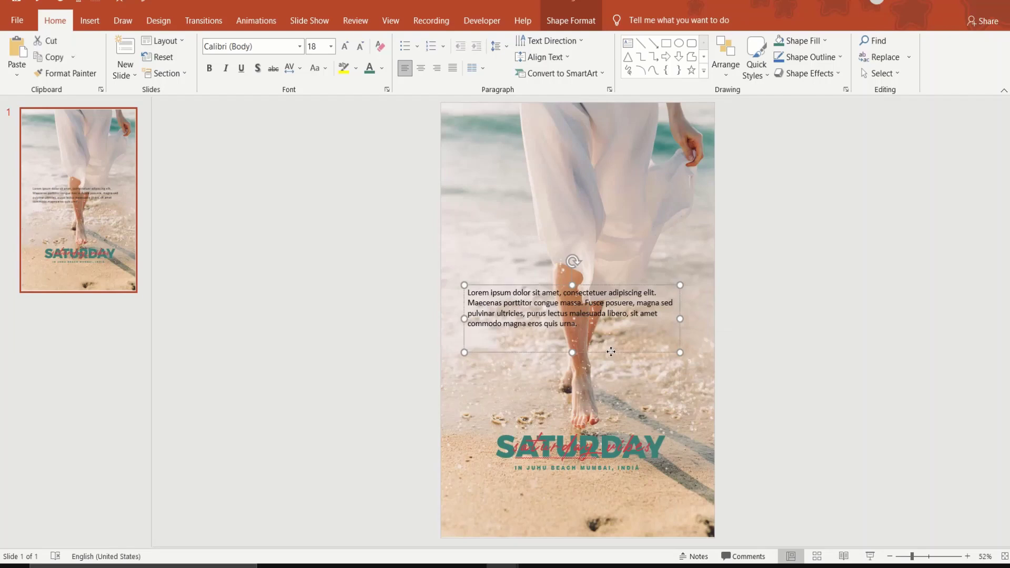
{"action": "mouse_move", "coordinate": [612, 354]}
{"action": "left_mouse_down"}
{"action": "mouse_move", "coordinate": [626, 539]}
{"action": "mouse_move", "coordinate": [462, 478]}
{"action": "left_mouse_up"}
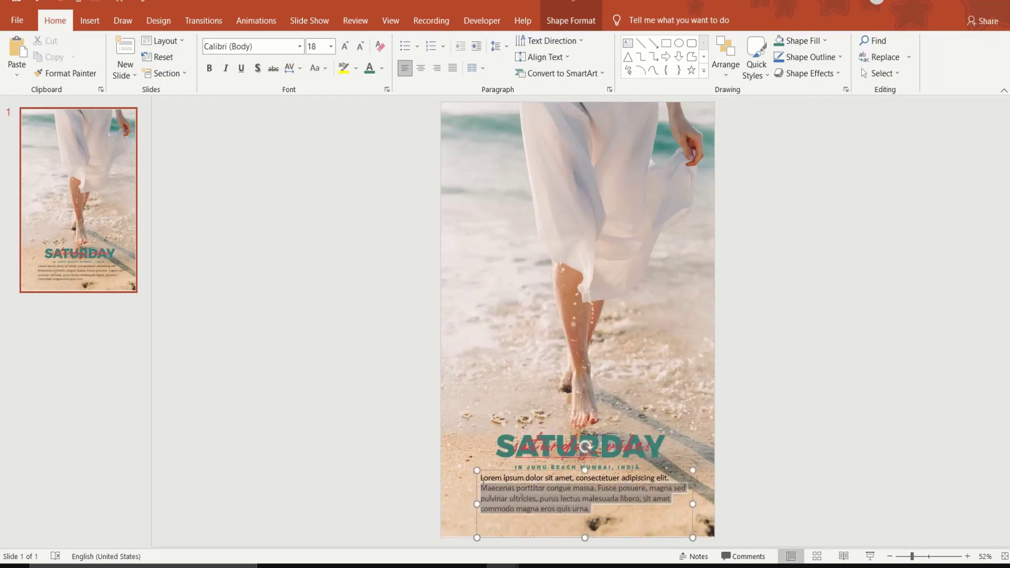
- Format the body text as Bahnschrift Light, size 11, and narrow its box
{"action": "left_click", "coordinate": [316, 48]}
{"action": "type", "text": "11"}
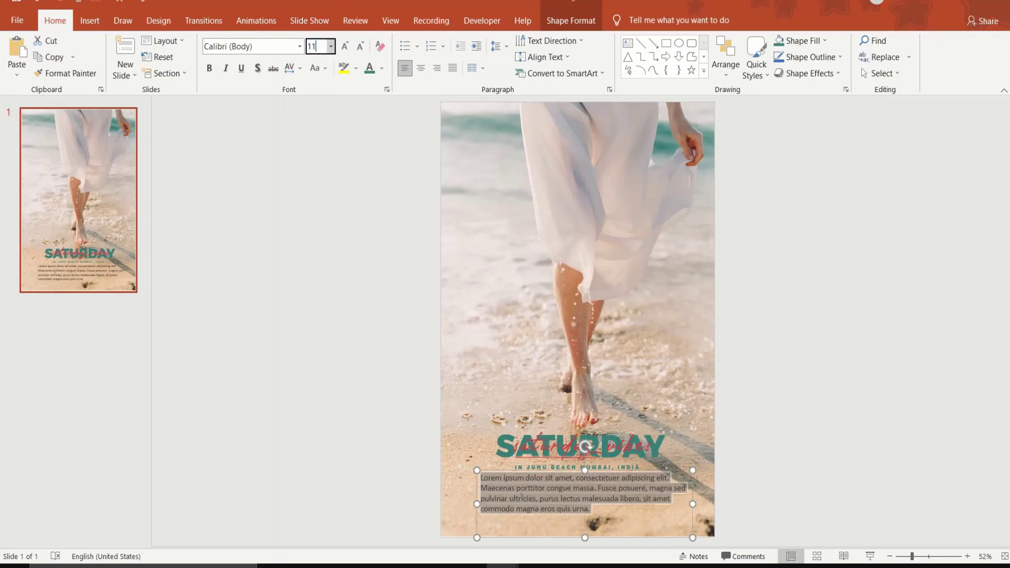
{"action": "key", "text": "Return"}
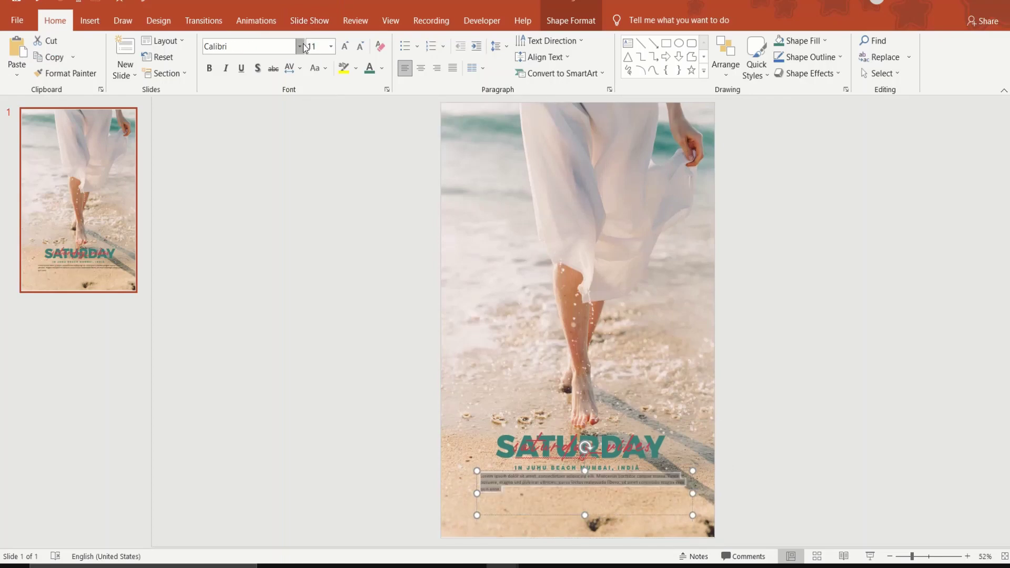
{"action": "left_click", "coordinate": [299, 46]}
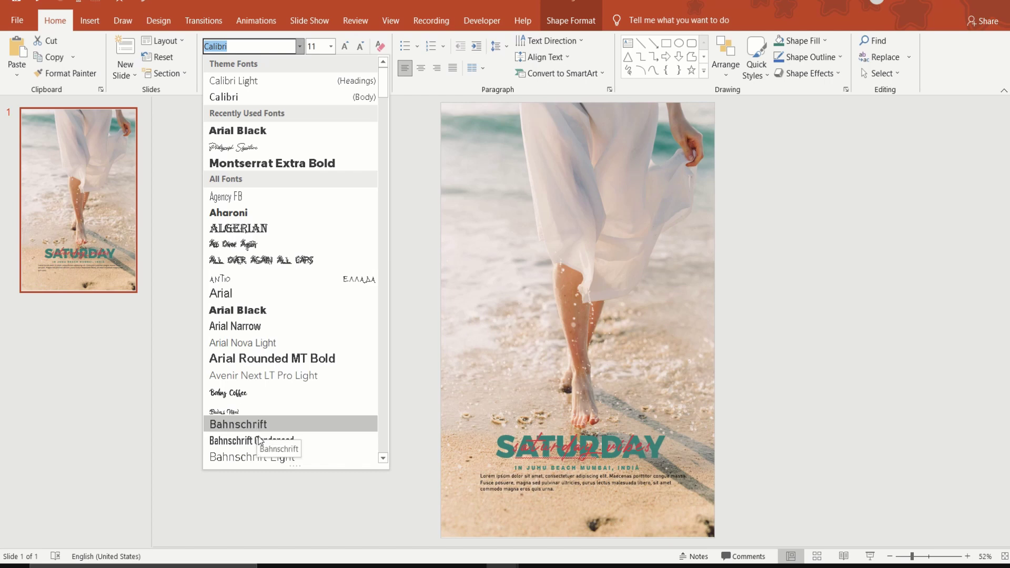
{"action": "left_click", "coordinate": [253, 457]}
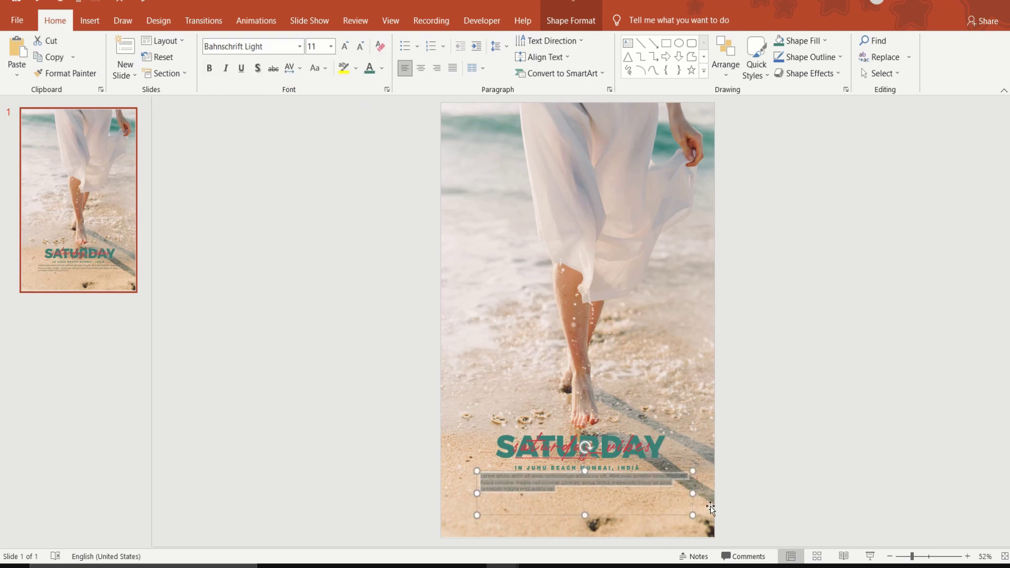
{"action": "mouse_move", "coordinate": [694, 494]}
{"action": "left_mouse_down"}
{"action": "mouse_move", "coordinate": [669, 496]}
{"action": "mouse_move", "coordinate": [666, 517]}
{"action": "left_mouse_up"}
- Add an 'OCT 2021' date in Arial Black 14, centred below the body text
{"action": "left_click", "coordinate": [775, 451]}
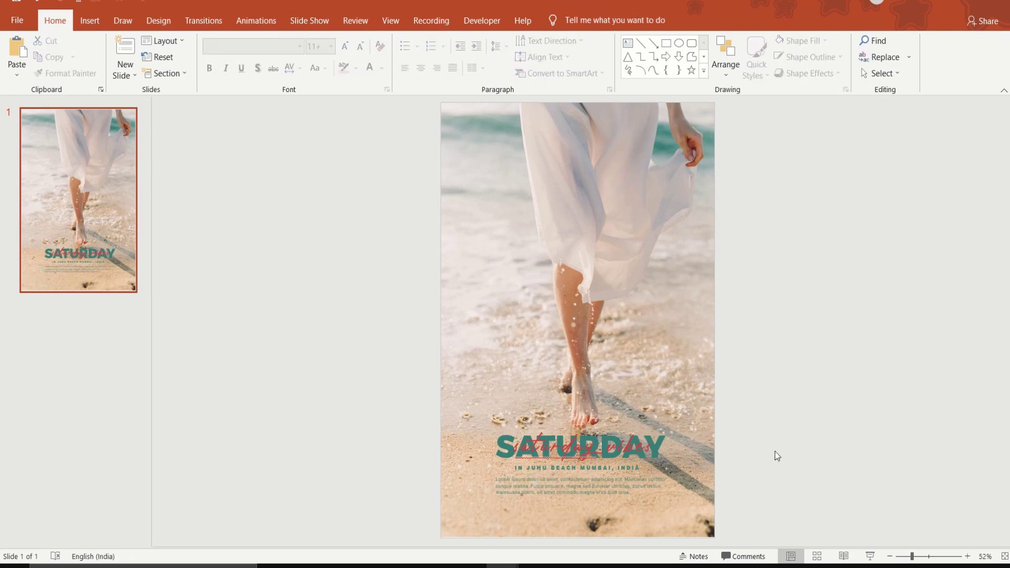
{"action": "left_click", "coordinate": [631, 46]}
{"action": "left_click_drag", "start_coordinate": [504, 278], "coordinate": [658, 347]}
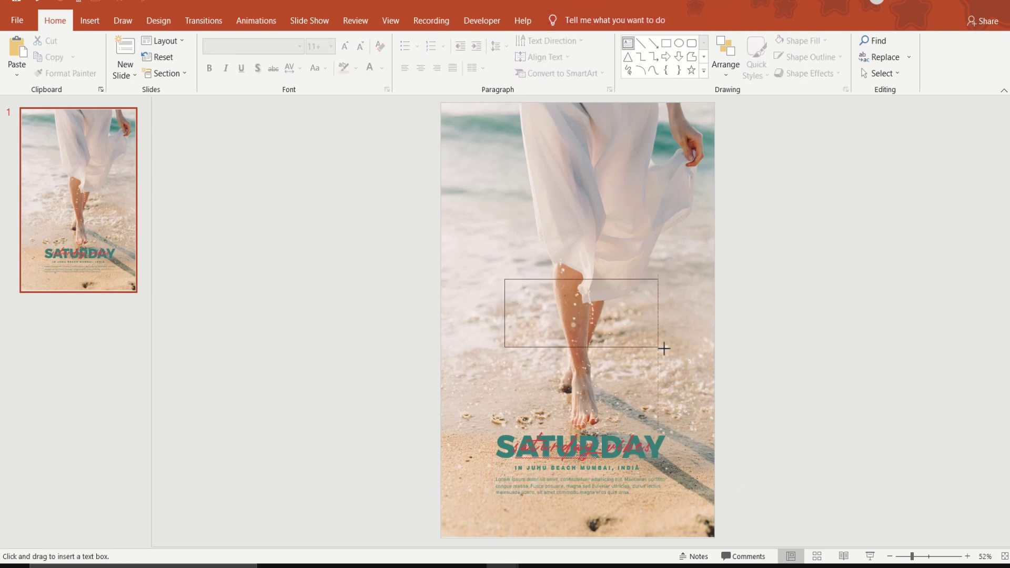
{"action": "type", "text": "OCT 2021"}
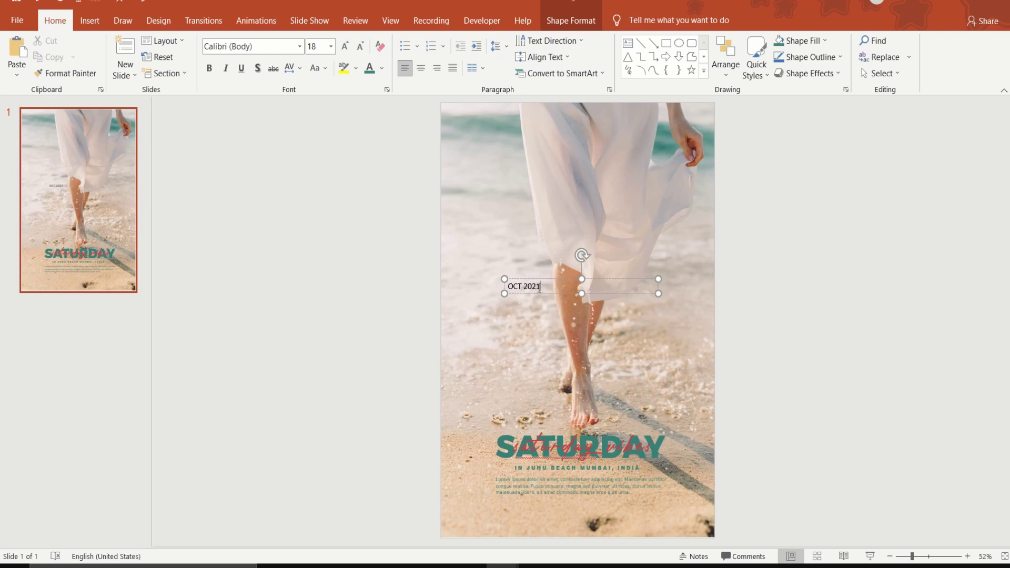
{"action": "left_click_drag", "start_coordinate": [540, 286], "coordinate": [507, 286]}
{"action": "left_click", "coordinate": [300, 48]}
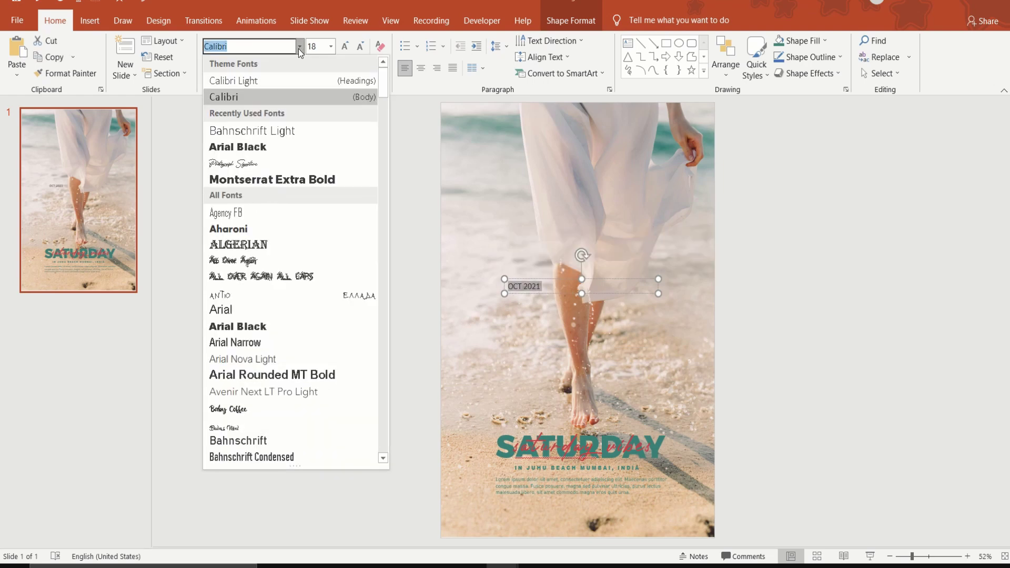
{"action": "left_click", "coordinate": [268, 325]}
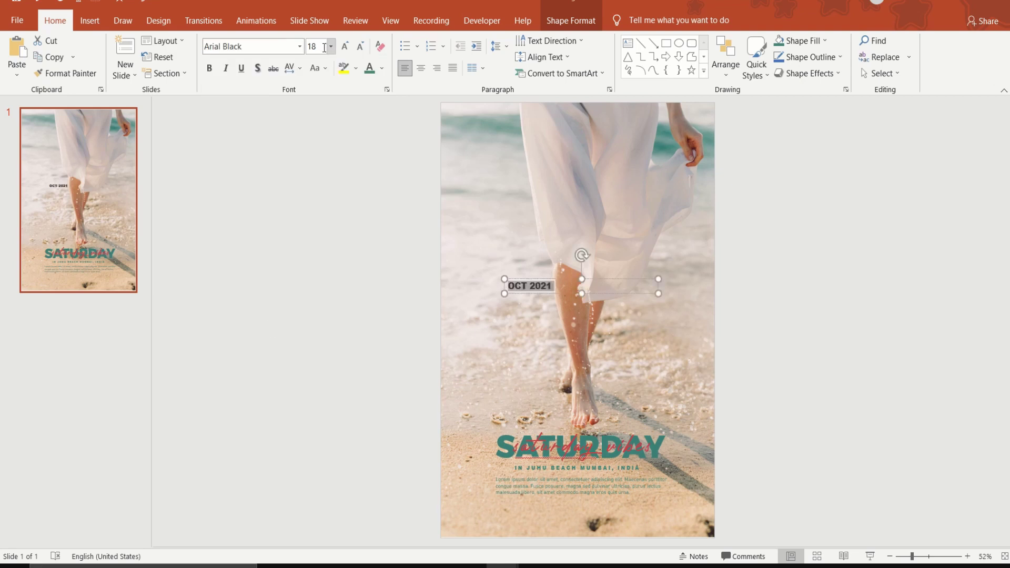
{"action": "left_click", "coordinate": [324, 47]}
{"action": "type", "text": "1"}
{"action": "key", "text": "Return"}
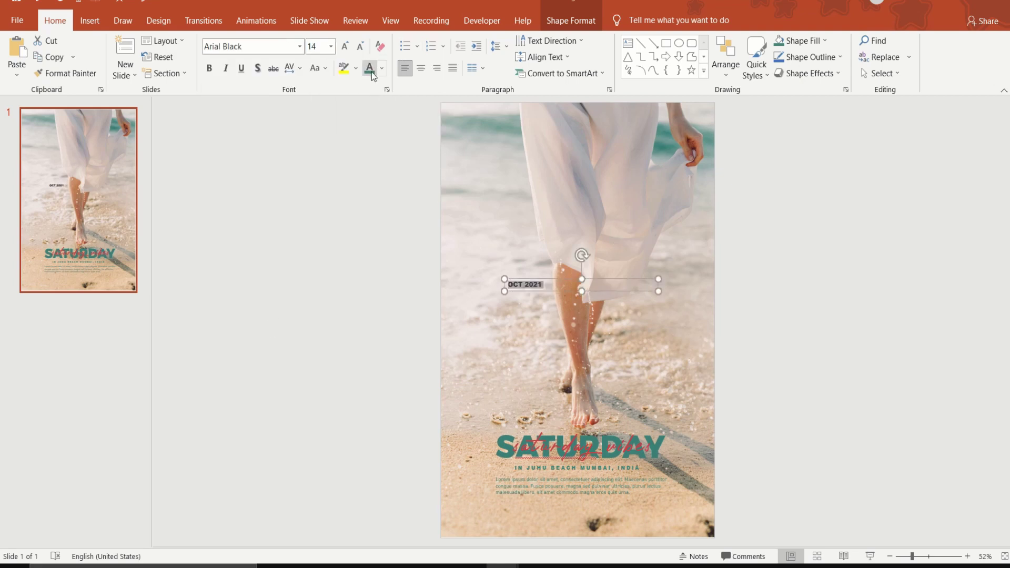
{"action": "mouse_move", "coordinate": [573, 292]}
{"action": "left_mouse_down"}
{"action": "mouse_move", "coordinate": [608, 495]}
{"action": "mouse_move", "coordinate": [626, 520]}
{"action": "left_mouse_up"}
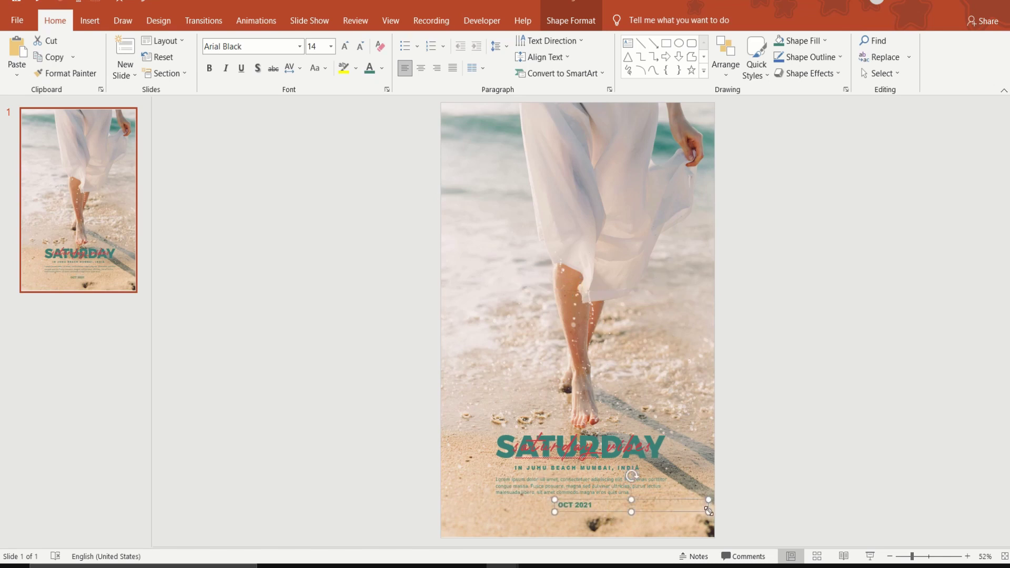
{"action": "left_click_drag", "start_coordinate": [709, 510], "coordinate": [594, 511]}
- Add a blank second slide and insert the 'icons' image onto it
{"action": "left_click", "coordinate": [326, 388]}
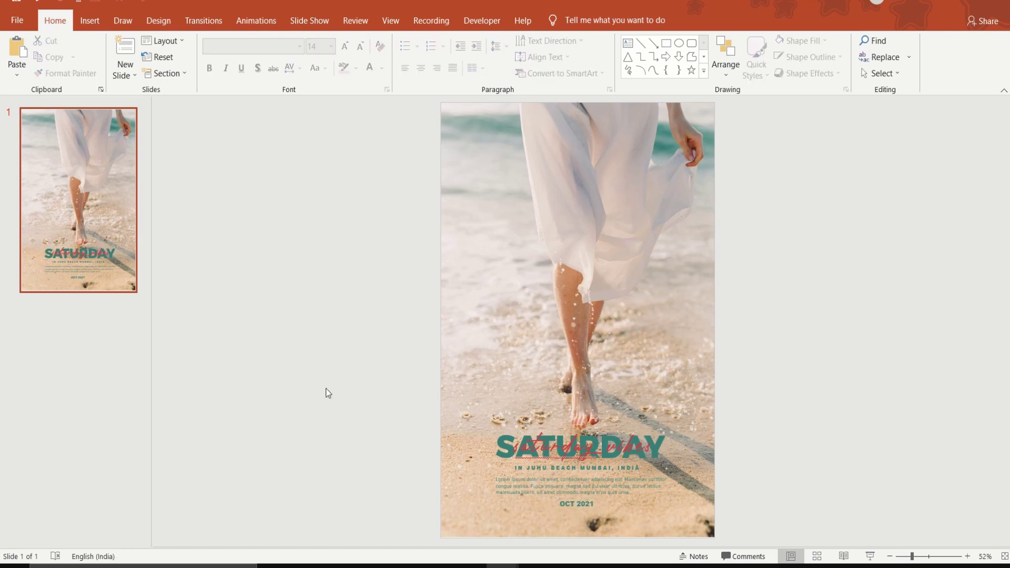
{"action": "left_click", "coordinate": [133, 80]}
{"action": "scroll", "coordinate": [218, 284], "scroll_direction": "down", "scroll_amount": 2}
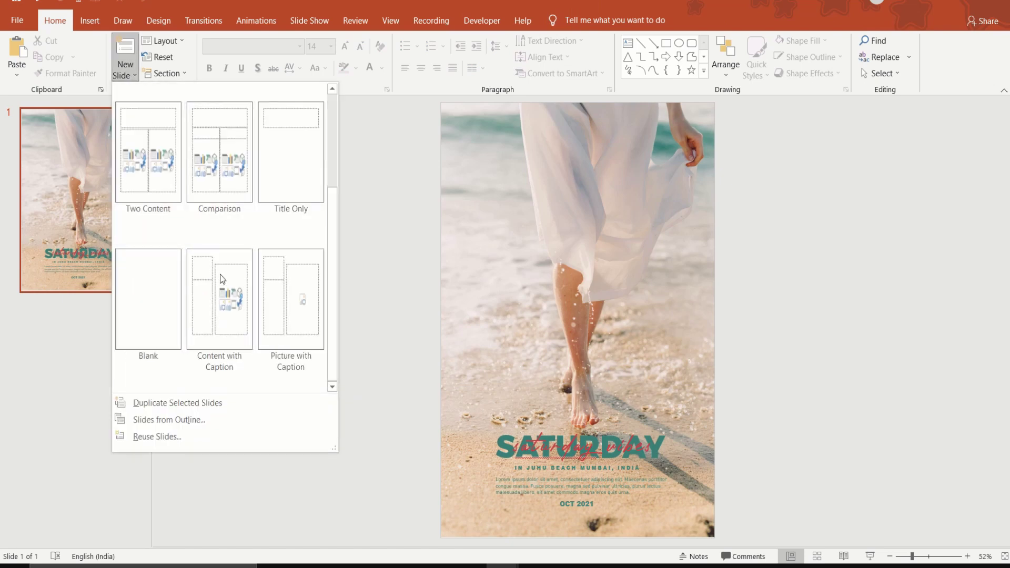
{"action": "left_click", "coordinate": [158, 279]}
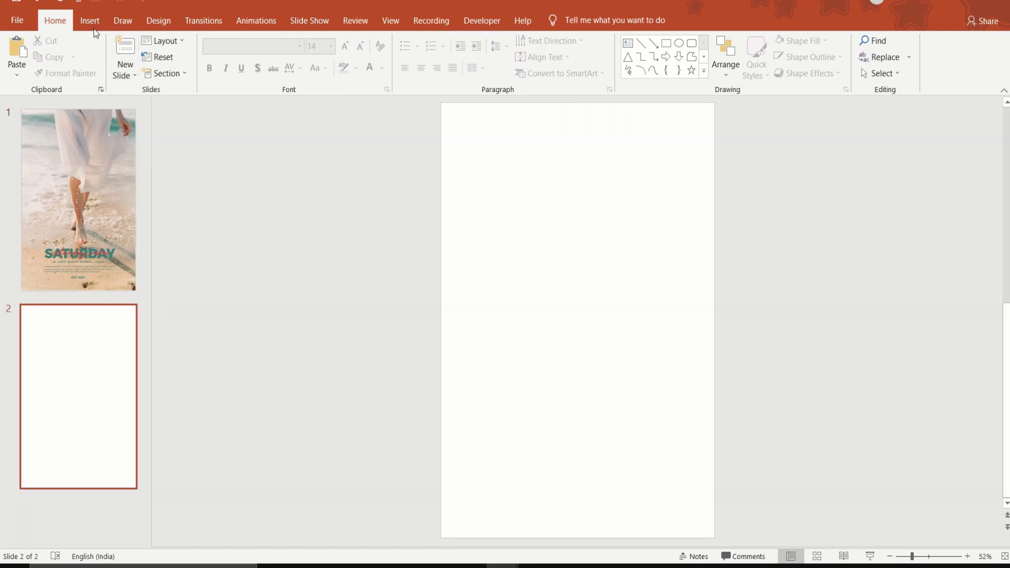
{"action": "left_click", "coordinate": [90, 20]}
{"action": "left_click", "coordinate": [93, 68]}
{"action": "left_click", "coordinate": [116, 107]}
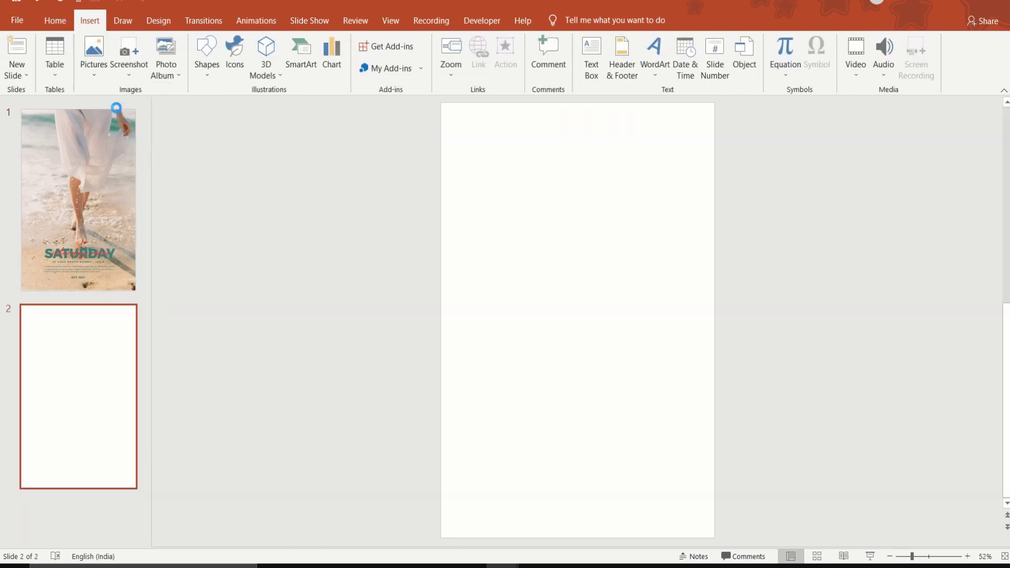
{"action": "left_click", "coordinate": [161, 95]}
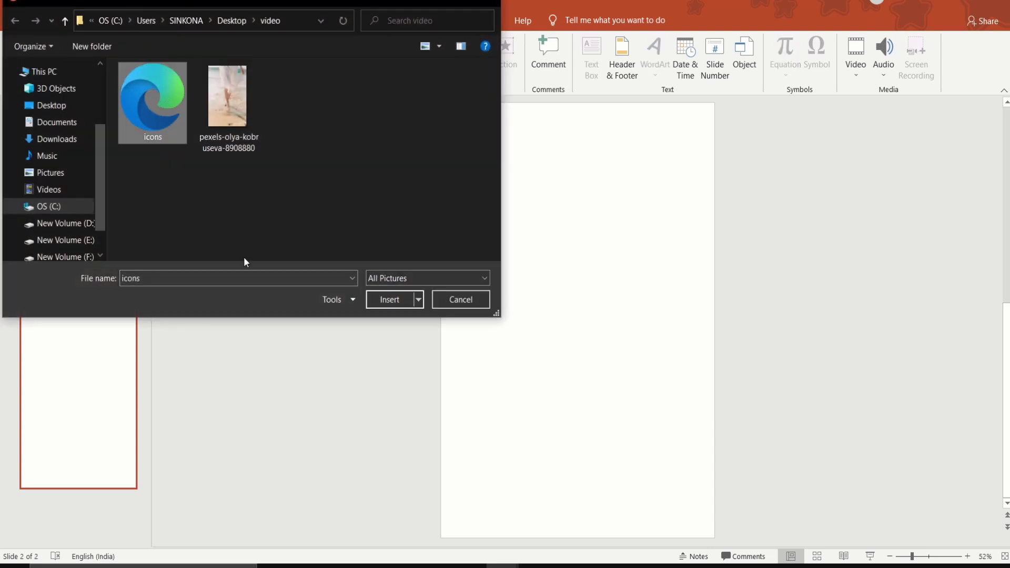
{"action": "left_click", "coordinate": [393, 306]}
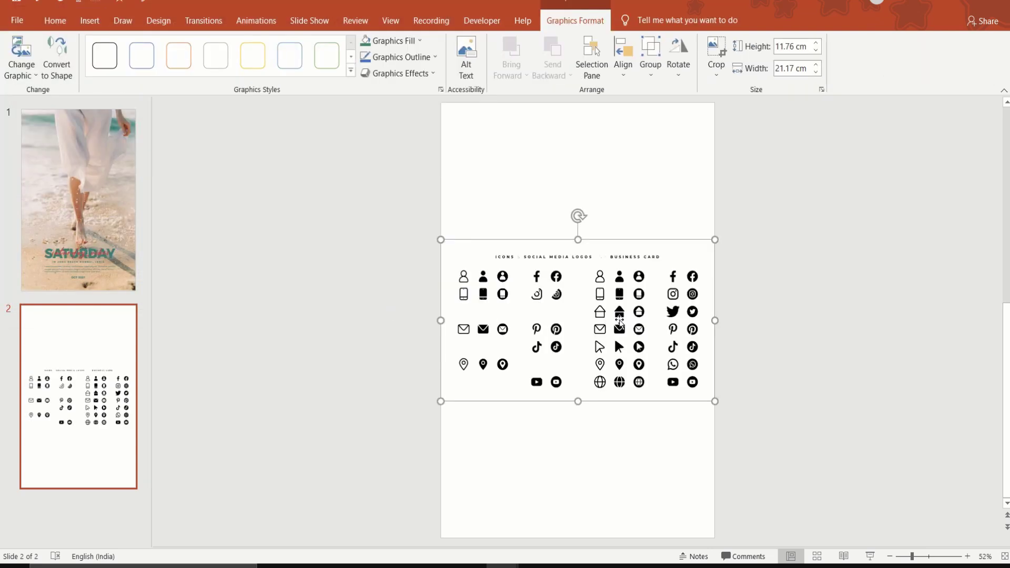
- Ungroup the icons graphic twice into separate shapes and select the Facebook icon
{"action": "right_click", "coordinate": [619, 322]}
{"action": "mouse_move", "coordinate": [652, 169]}
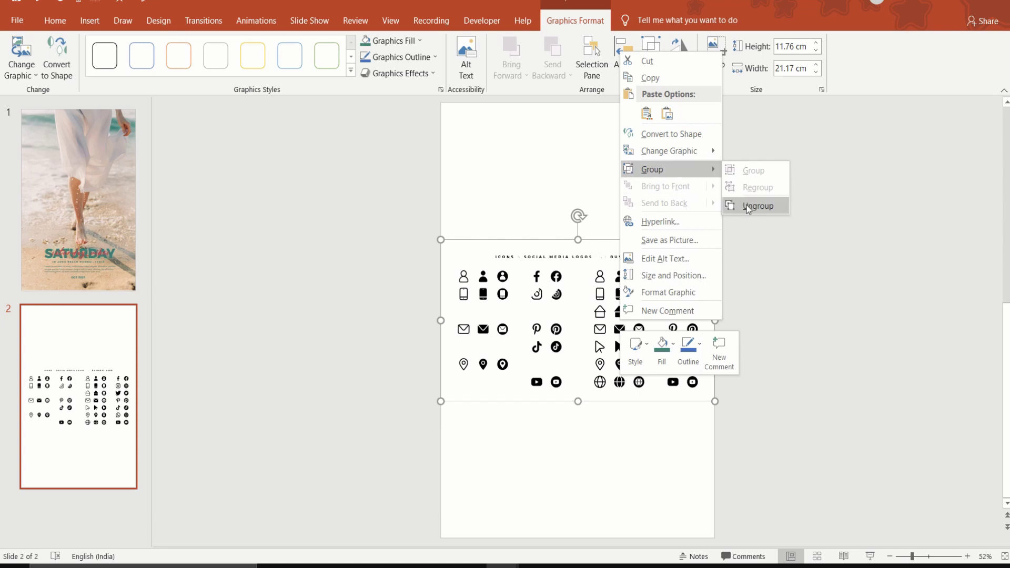
{"action": "left_click", "coordinate": [748, 206]}
{"action": "left_click", "coordinate": [480, 322]}
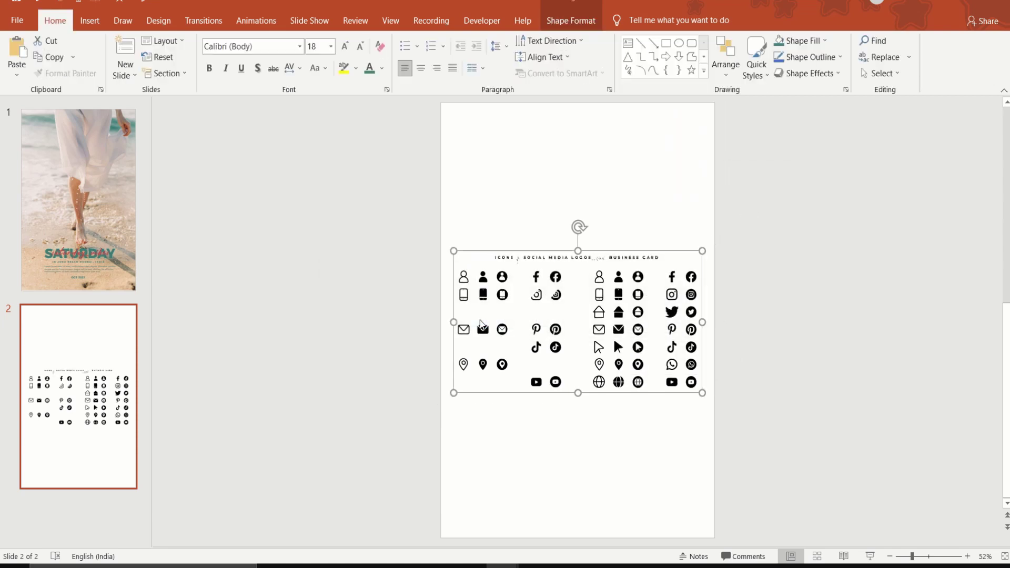
{"action": "right_click", "coordinate": [524, 254]}
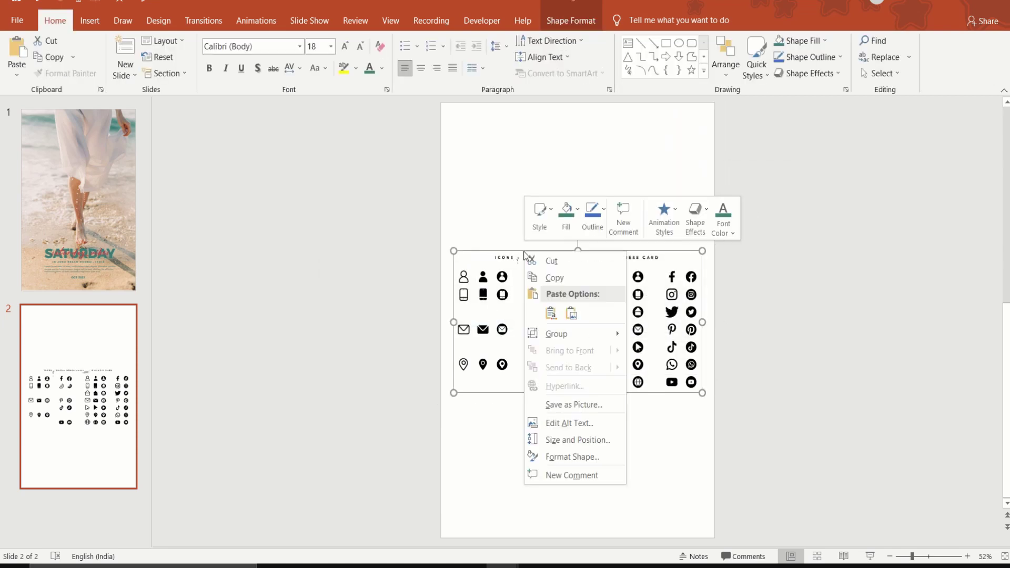
{"action": "mouse_move", "coordinate": [557, 334]}
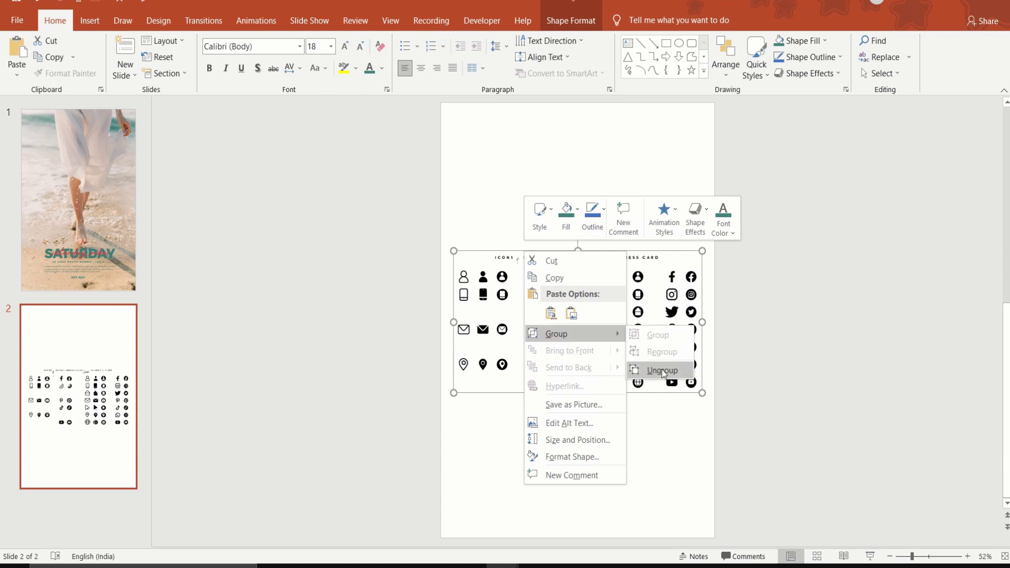
{"action": "left_click", "coordinate": [661, 370]}
{"action": "left_click", "coordinate": [761, 329]}
{"action": "scroll", "coordinate": [761, 329], "scroll_direction": "up", "scroll_amount": 2, "text": "ctrl"}
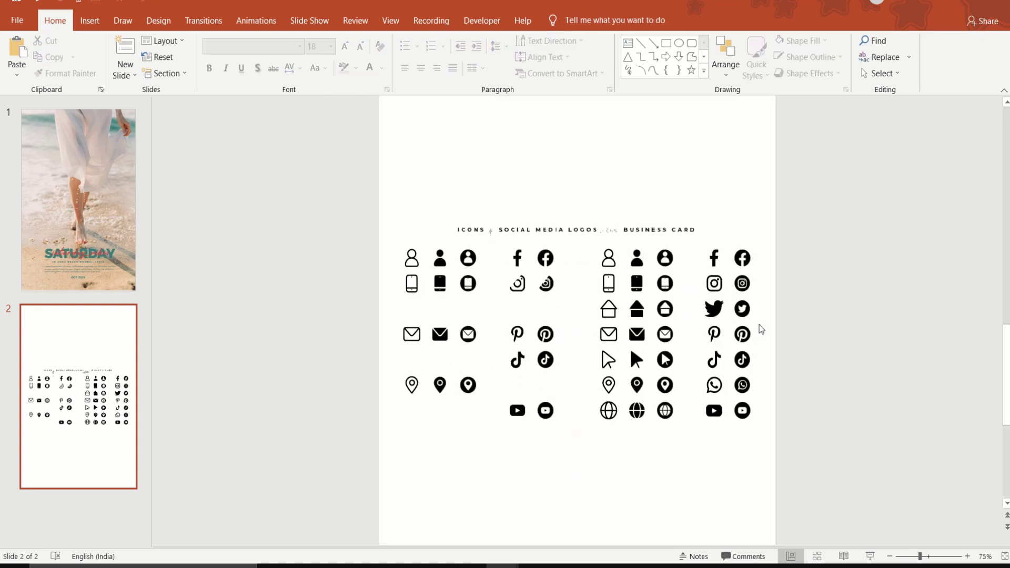
{"action": "left_click", "coordinate": [715, 257]}
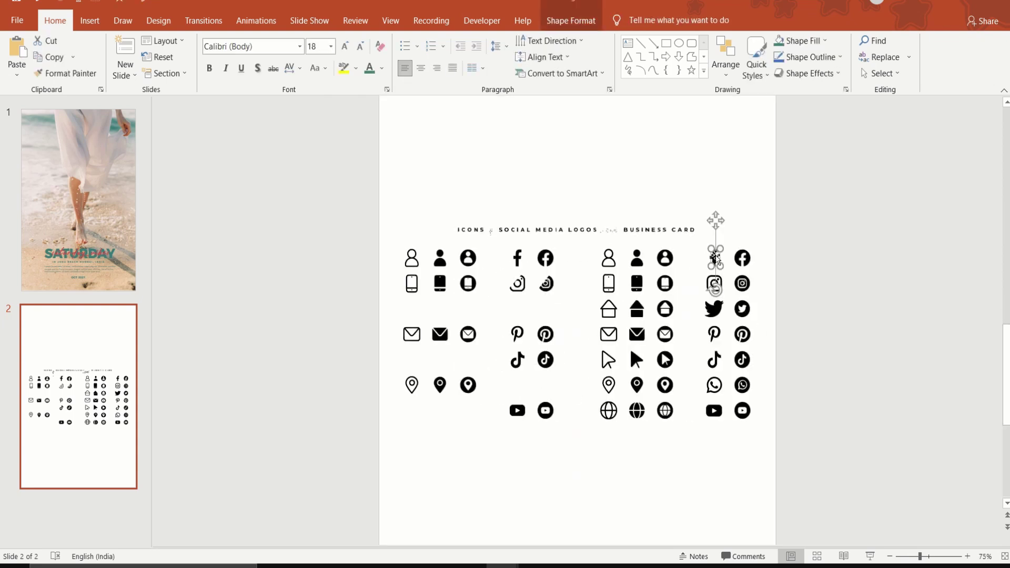
{"action": "right_click", "coordinate": [716, 257]}
- Copy the Facebook icon and paste it onto the poster on slide 1
{"action": "left_click", "coordinate": [733, 279]}
{"action": "left_click", "coordinate": [79, 210]}
{"action": "right_click", "coordinate": [438, 276]}
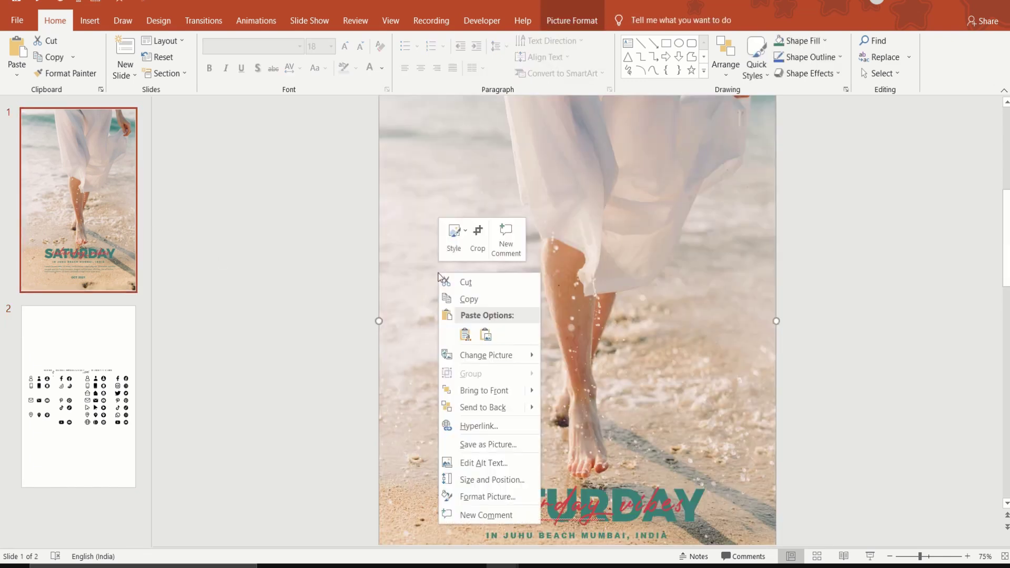
{"action": "left_click", "coordinate": [465, 335]}
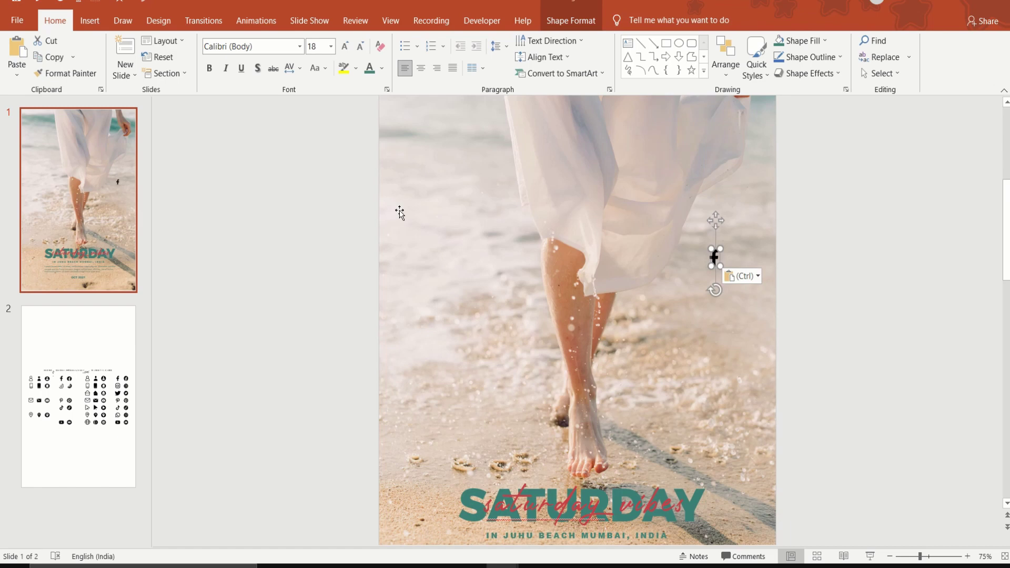
- Fill the Facebook icon teal, shrink it, and move it below OCT 2021
{"action": "left_click", "coordinate": [568, 24]}
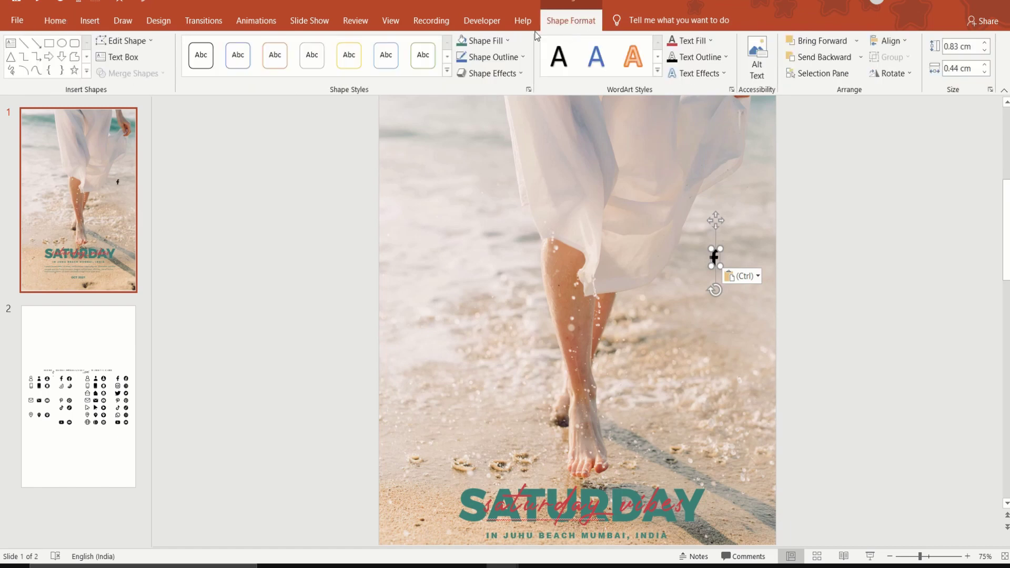
{"action": "left_click", "coordinate": [462, 41]}
{"action": "left_click_drag", "start_coordinate": [720, 247], "coordinate": [715, 258]}
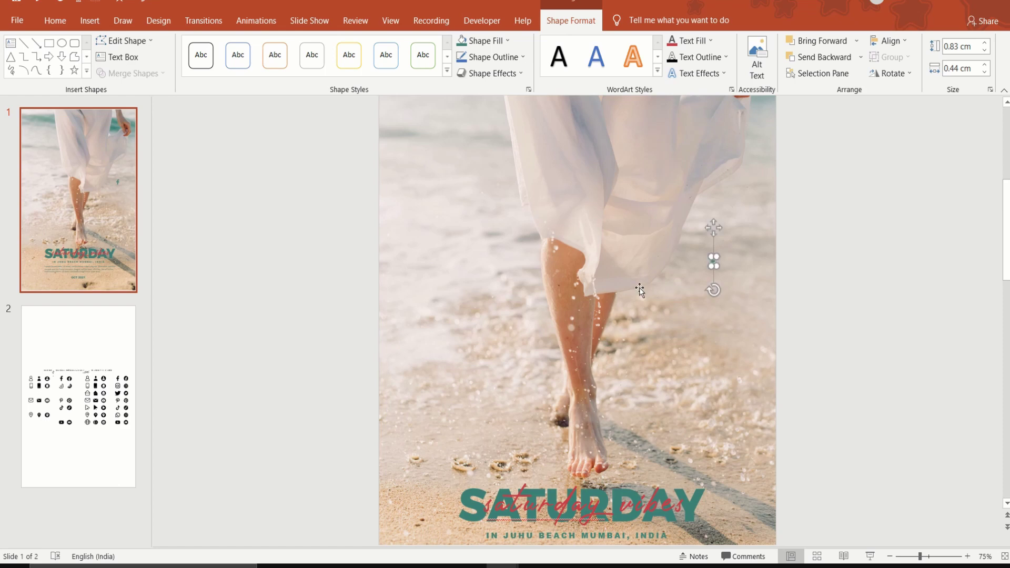
{"action": "scroll", "coordinate": [663, 286], "scroll_direction": "down", "scroll_amount": 2}
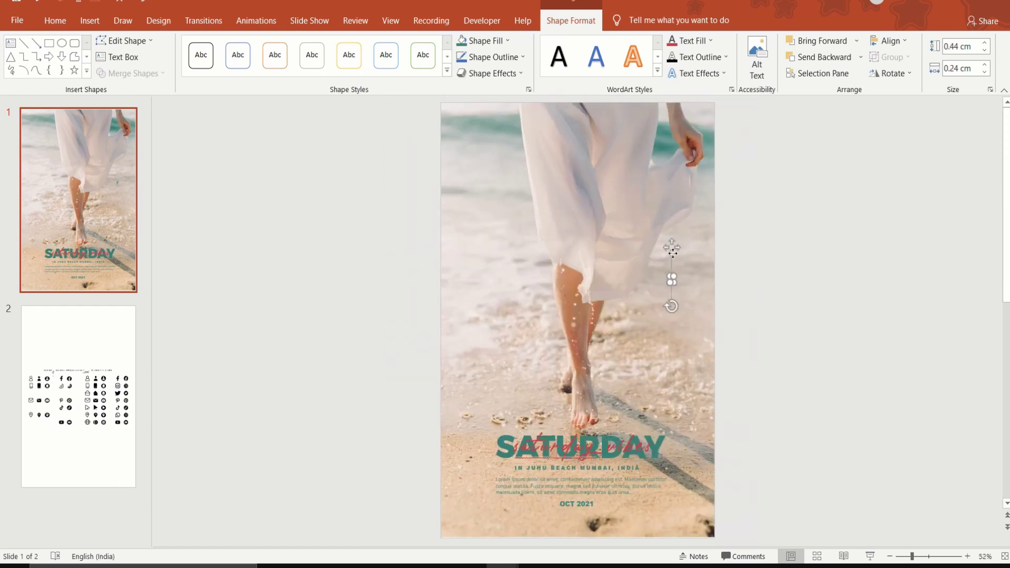
{"action": "left_click_drag", "start_coordinate": [672, 253], "coordinate": [541, 494]}
- On slide 2, group the Instagram icon pieces into one icon and copy it
{"action": "left_click", "coordinate": [70, 471]}
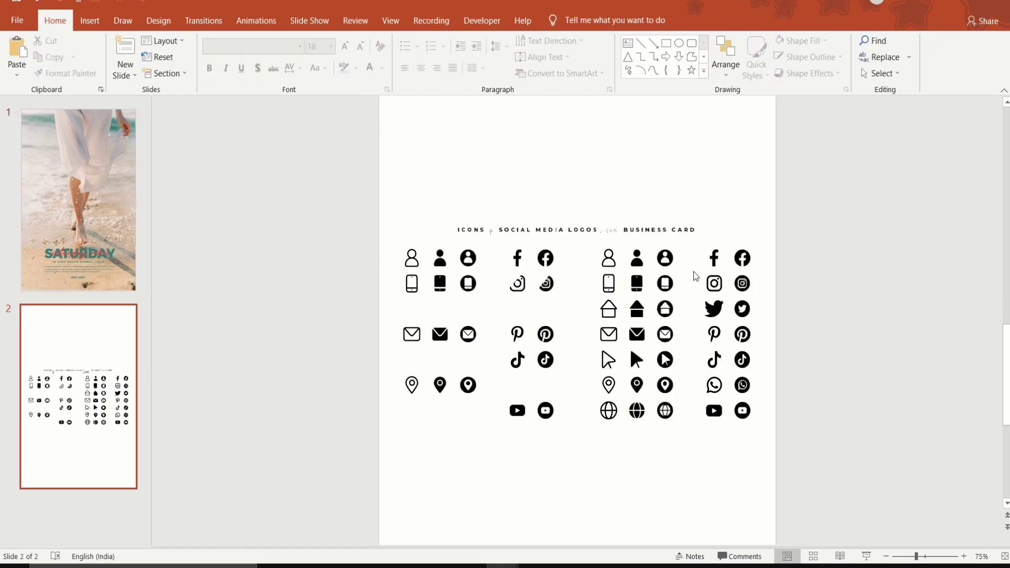
{"action": "left_click_drag", "start_coordinate": [693, 271], "coordinate": [743, 312]}
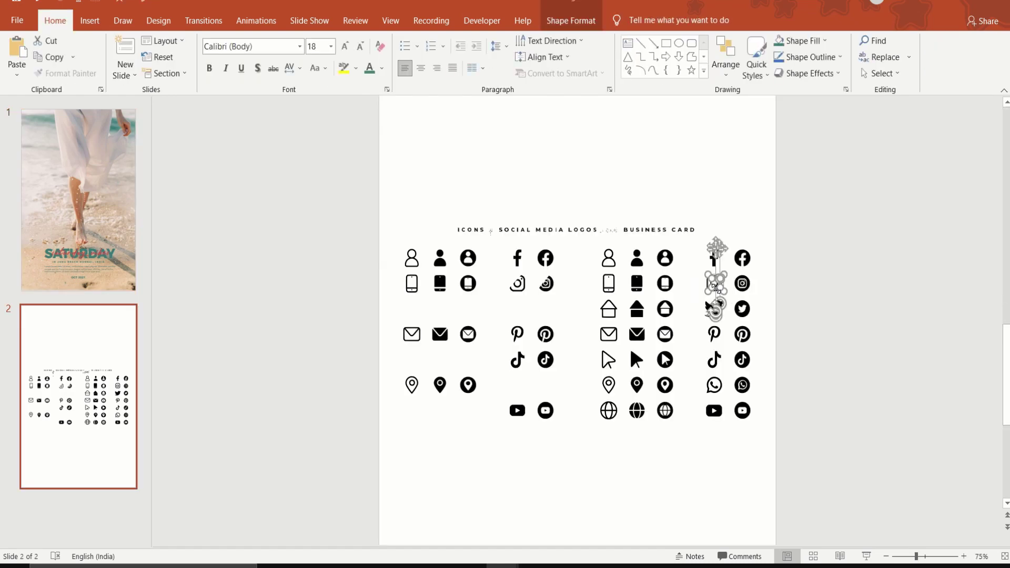
{"action": "right_click", "coordinate": [714, 286]}
{"action": "mouse_move", "coordinate": [749, 371]}
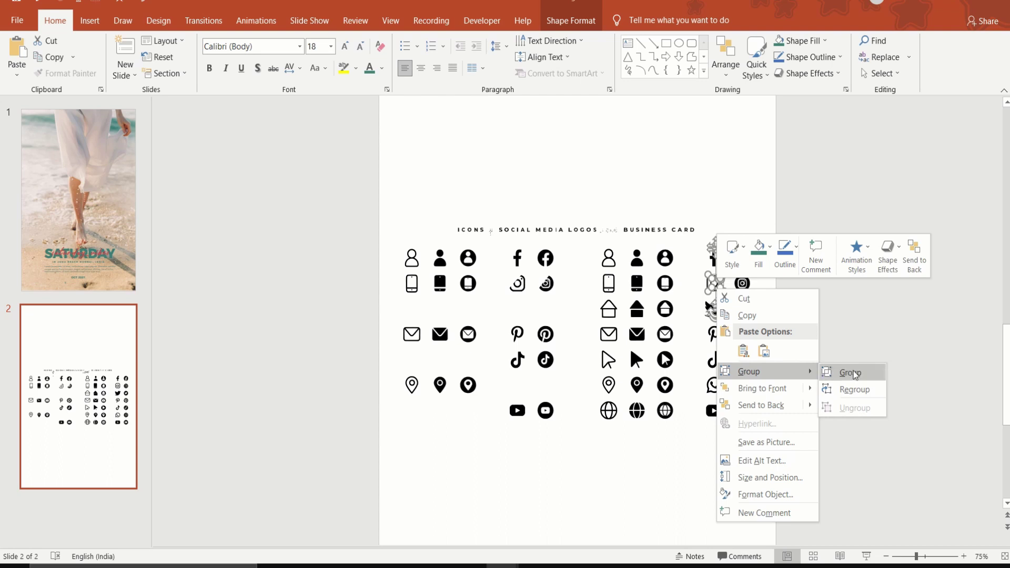
{"action": "left_click", "coordinate": [850, 372]}
{"action": "right_click", "coordinate": [719, 297]}
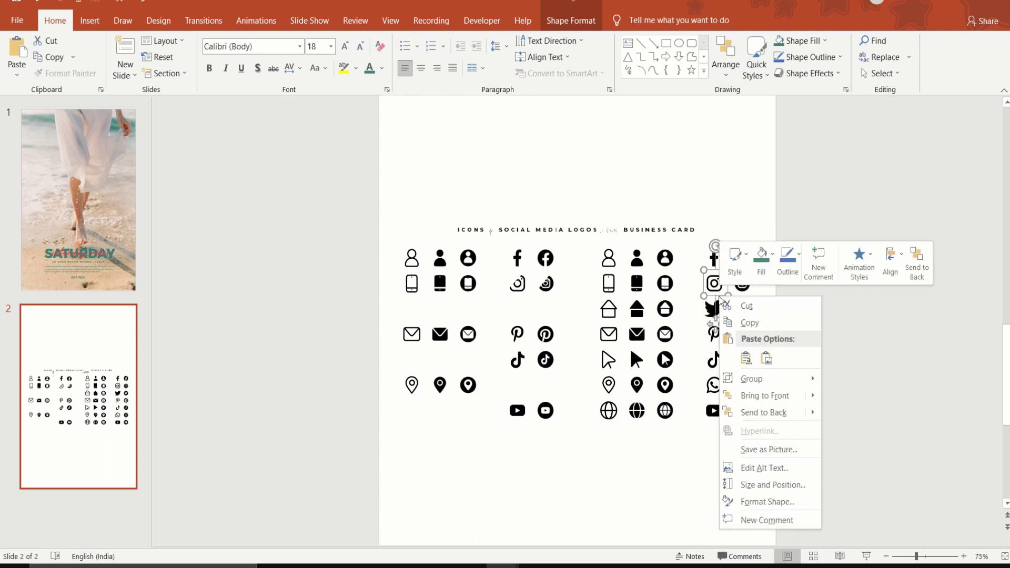
{"action": "left_click", "coordinate": [749, 323]}
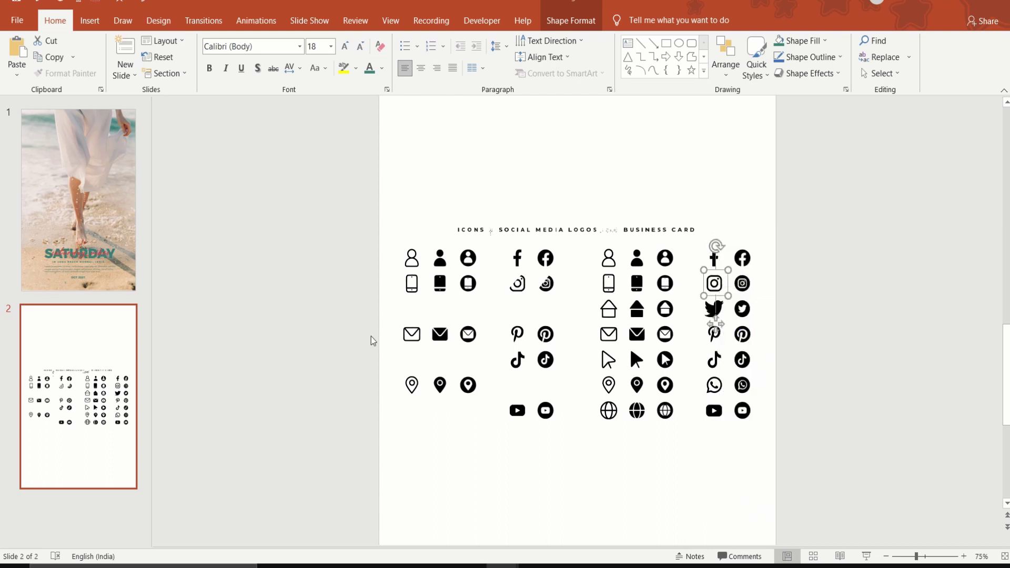
- Paste the Instagram icon on the poster, resize it to about 0.57 cm, and place it beside Facebook
{"action": "left_click", "coordinate": [98, 197]}
{"action": "right_click", "coordinate": [440, 330]}
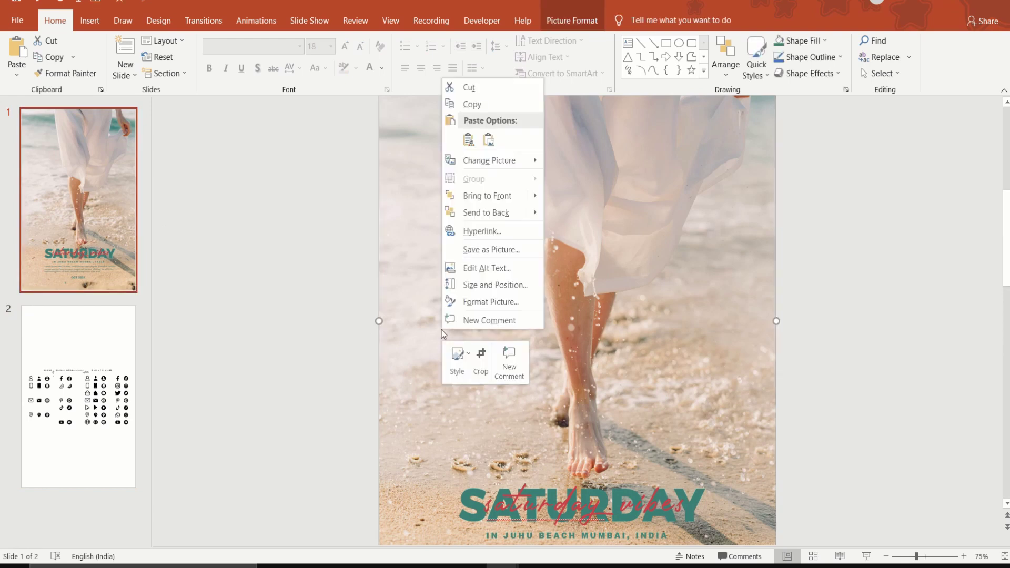
{"action": "left_click", "coordinate": [468, 140]}
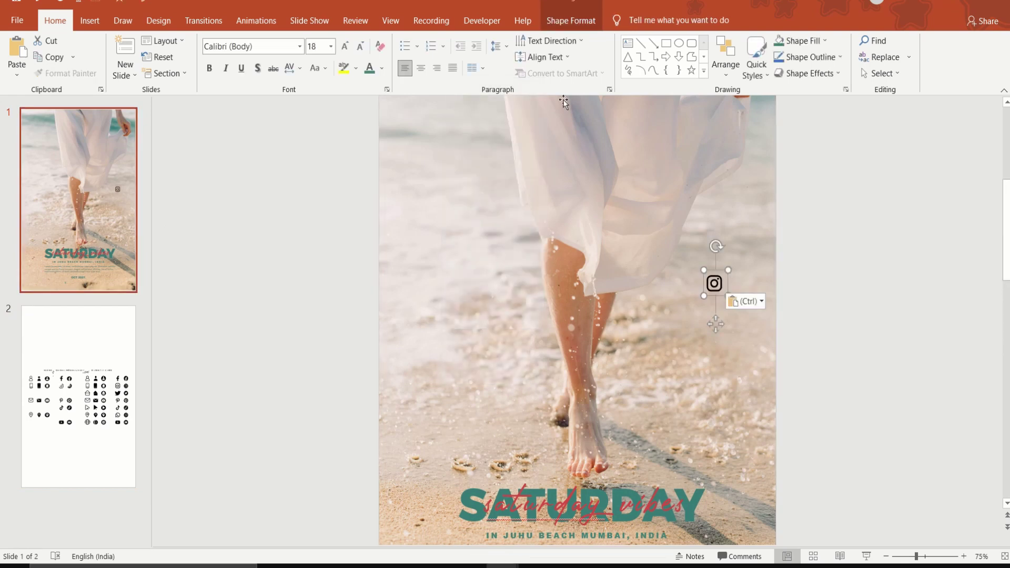
{"action": "left_click", "coordinate": [566, 20]}
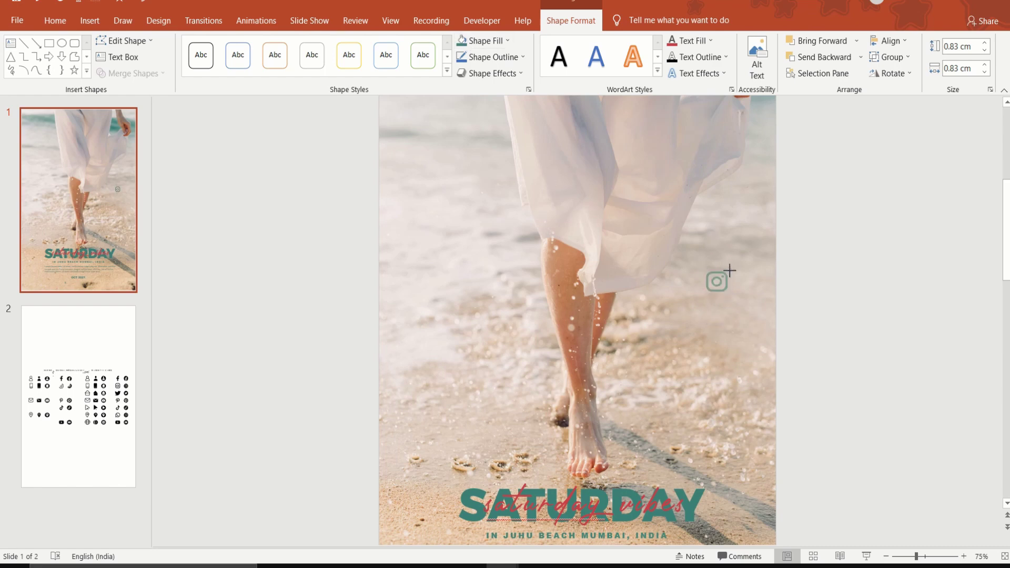
{"action": "left_click_drag", "start_coordinate": [730, 270], "coordinate": [723, 275]}
{"action": "scroll", "coordinate": [741, 343], "scroll_direction": "down", "scroll_amount": 4}
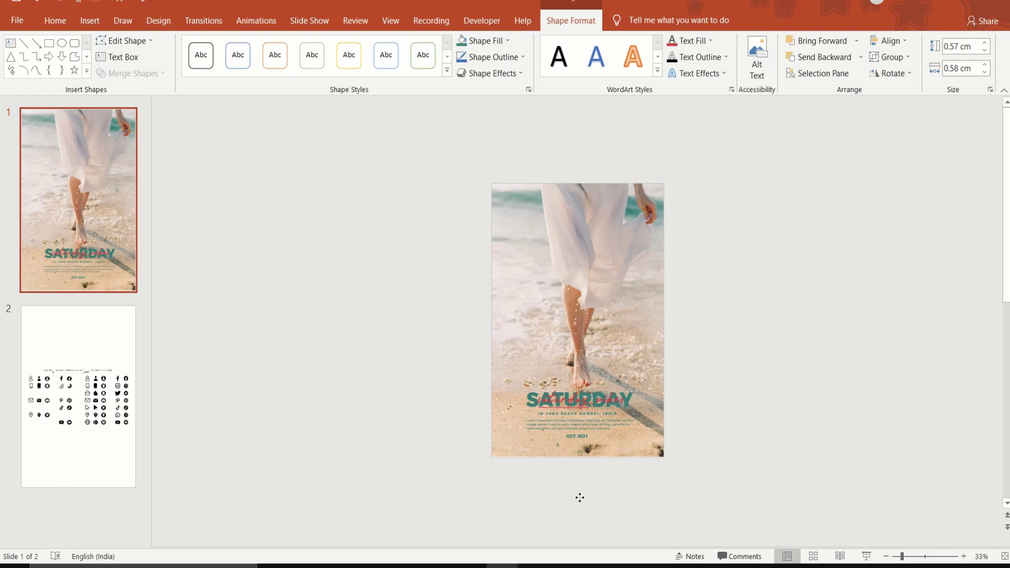
{"action": "left_click_drag", "start_coordinate": [579, 498], "coordinate": [566, 488]}
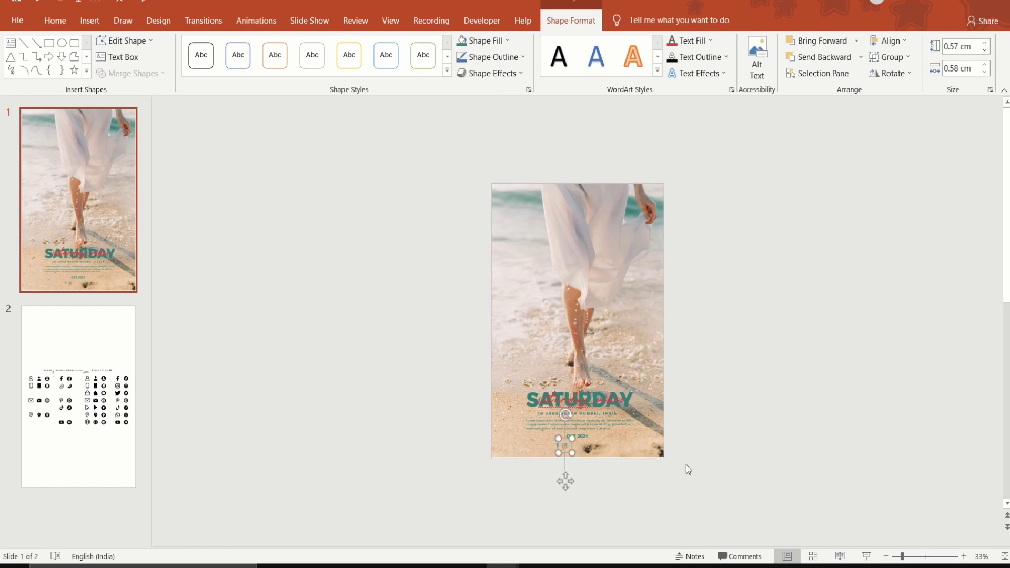
{"action": "scroll", "coordinate": [686, 465], "scroll_direction": "up", "scroll_amount": 2}
- Group the WhatsApp icon's pieces on the icon sheet and copy it
{"action": "left_click", "coordinate": [45, 394]}
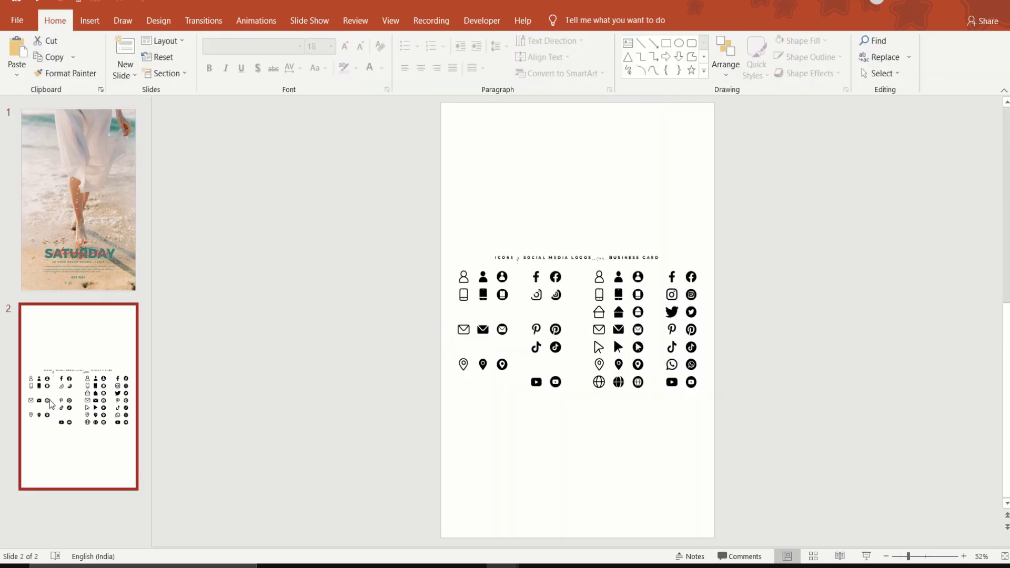
{"action": "scroll", "coordinate": [746, 293], "scroll_direction": "up", "scroll_amount": 2}
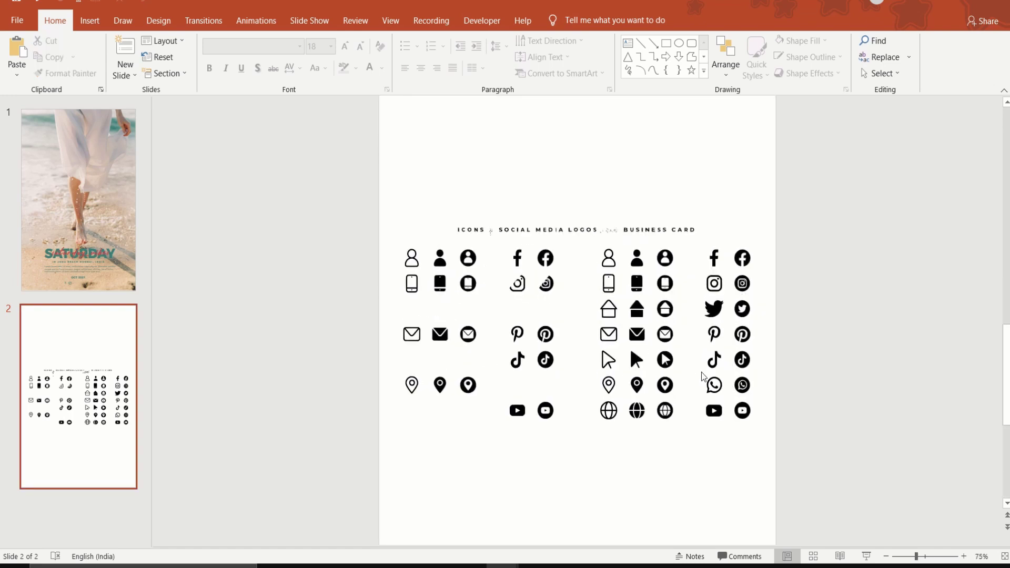
{"action": "left_click", "coordinate": [716, 390]}
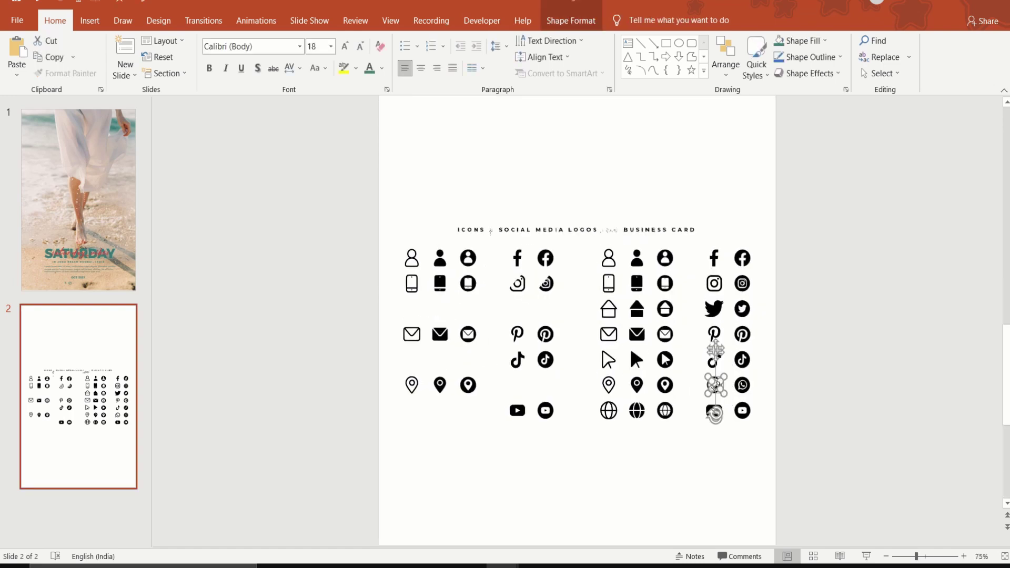
{"action": "right_click", "coordinate": [716, 392]}
{"action": "mouse_move", "coordinate": [748, 236]}
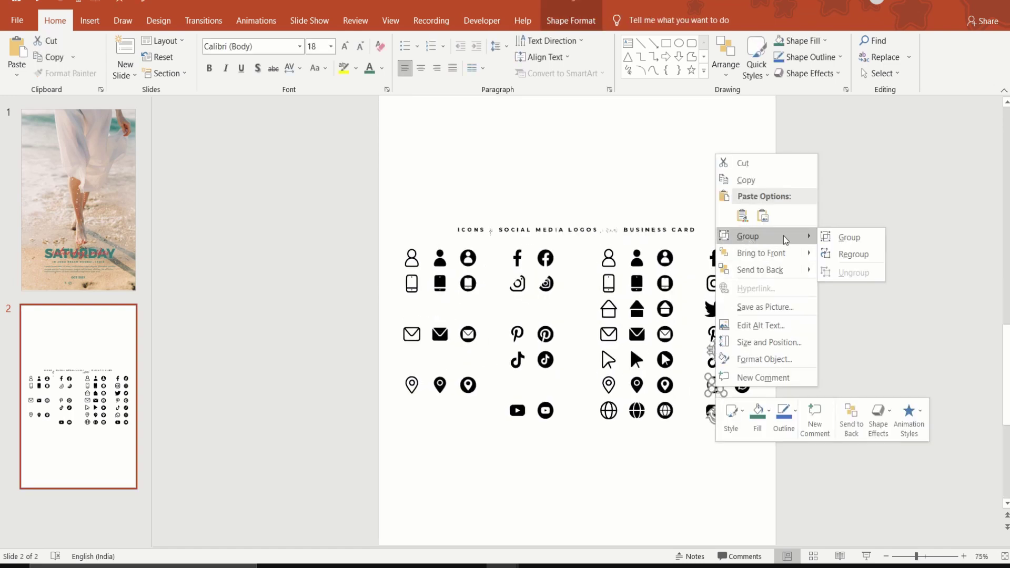
{"action": "left_click", "coordinate": [840, 242]}
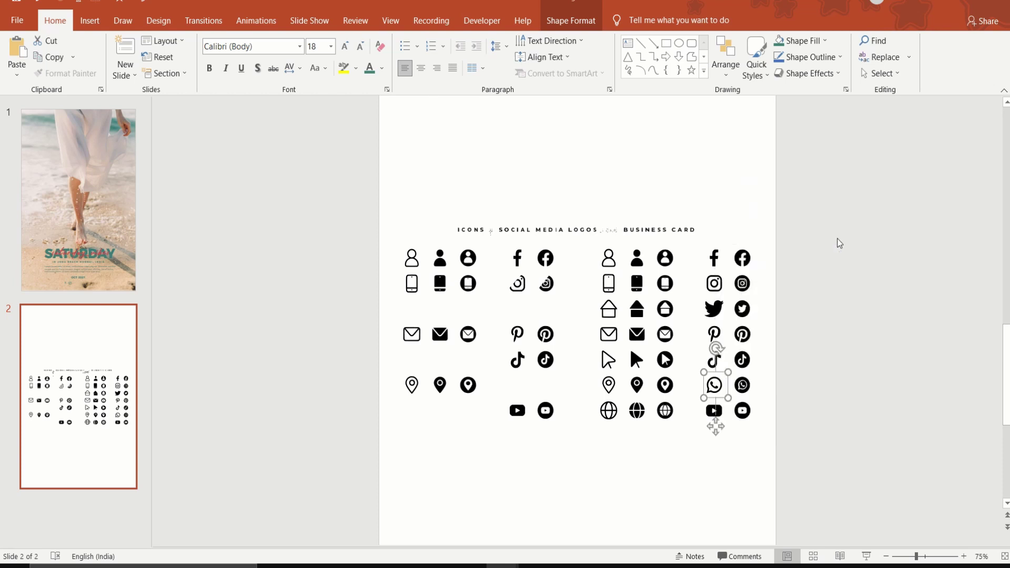
{"action": "right_click", "coordinate": [715, 389]}
{"action": "left_click", "coordinate": [739, 182]}
- Paste the WhatsApp icon on the poster, shrink it to 0.57 cm, and place it beside Instagram
{"action": "left_click", "coordinate": [79, 210]}
{"action": "right_click", "coordinate": [458, 267]}
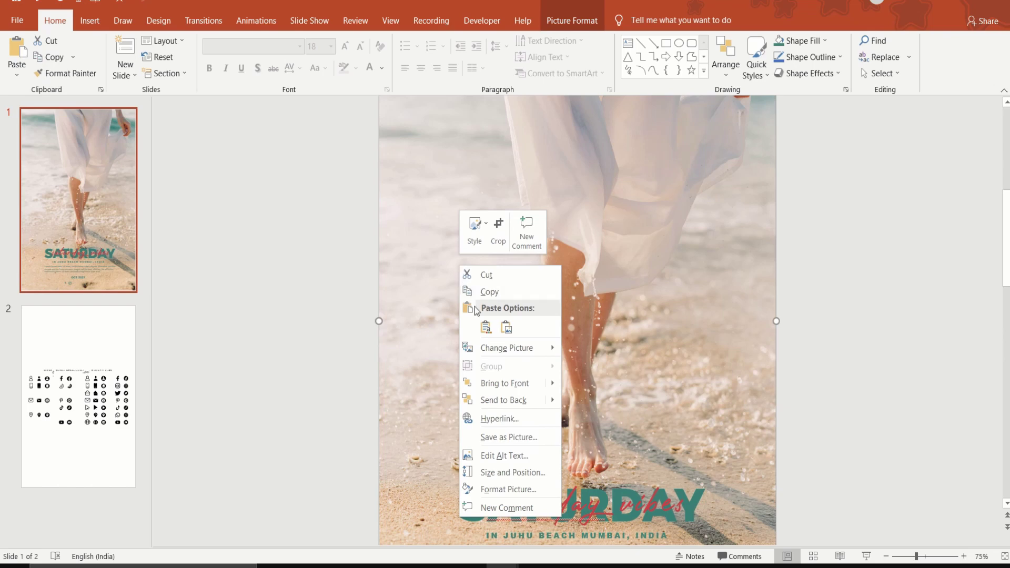
{"action": "left_click", "coordinate": [486, 329]}
{"action": "left_click", "coordinate": [568, 20]}
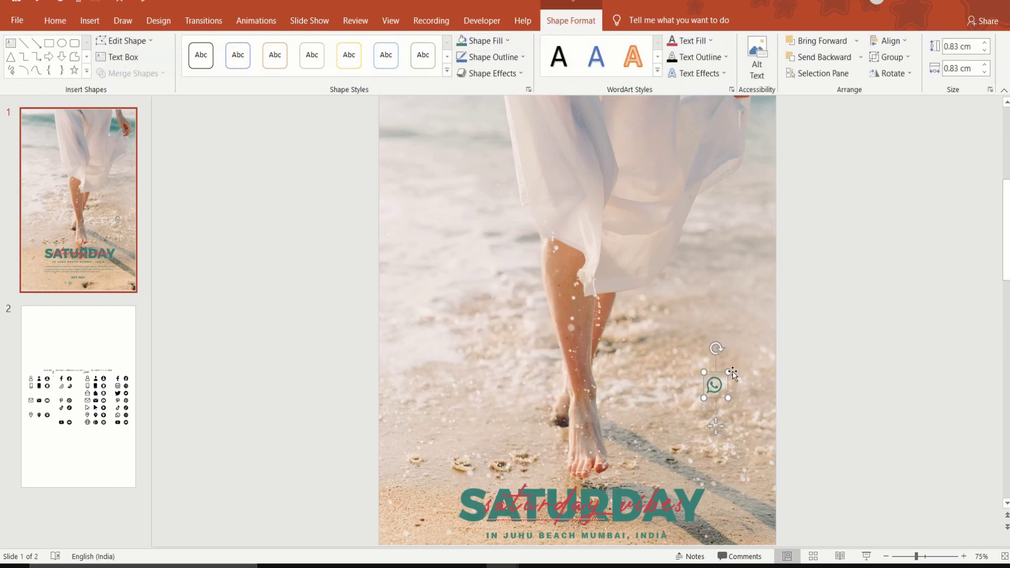
{"action": "left_click_drag", "start_coordinate": [727, 372], "coordinate": [719, 379]}
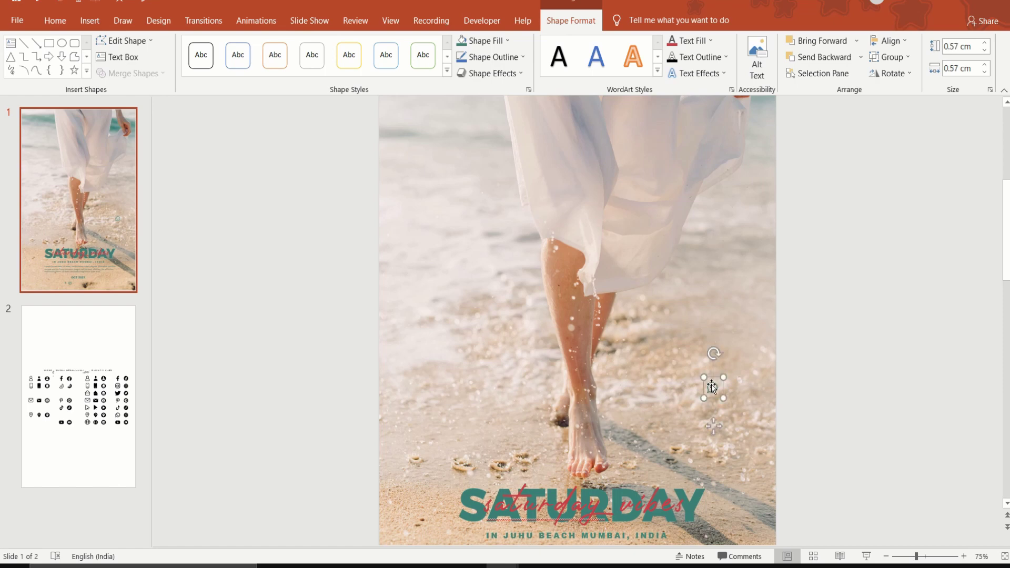
{"action": "scroll", "coordinate": [711, 386], "scroll_direction": "down", "scroll_amount": 2, "text": "ctrl"}
{"action": "scroll", "coordinate": [660, 368], "scroll_direction": "down", "scroll_amount": 1, "text": "ctrl"}
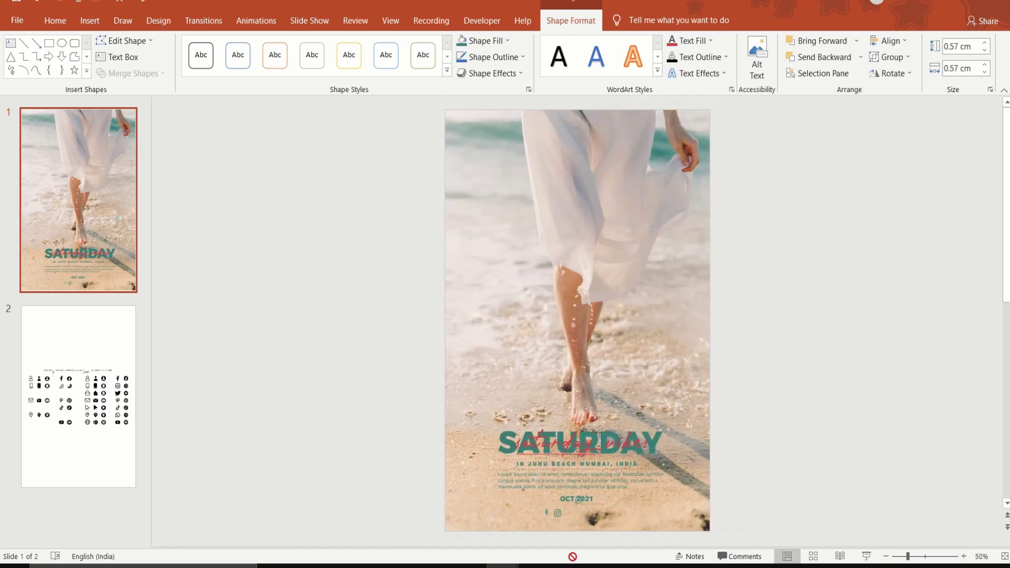
{"action": "scroll", "coordinate": [599, 521], "scroll_direction": "down", "scroll_amount": 2, "text": "ctrl"}
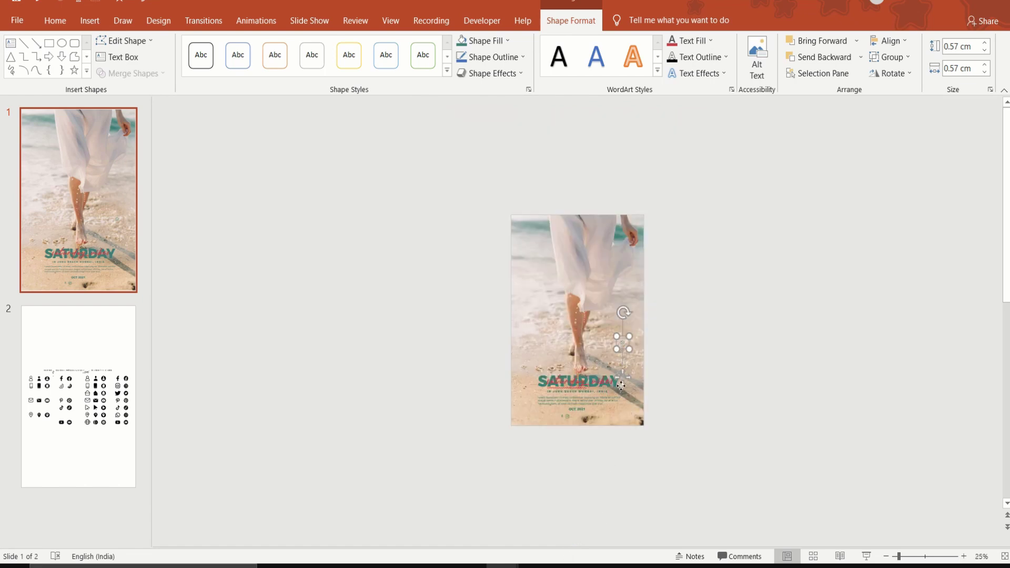
{"action": "left_click_drag", "start_coordinate": [618, 391], "coordinate": [574, 461]}
{"action": "scroll", "coordinate": [641, 456], "scroll_direction": "up", "scroll_amount": 3, "text": "ctrl"}
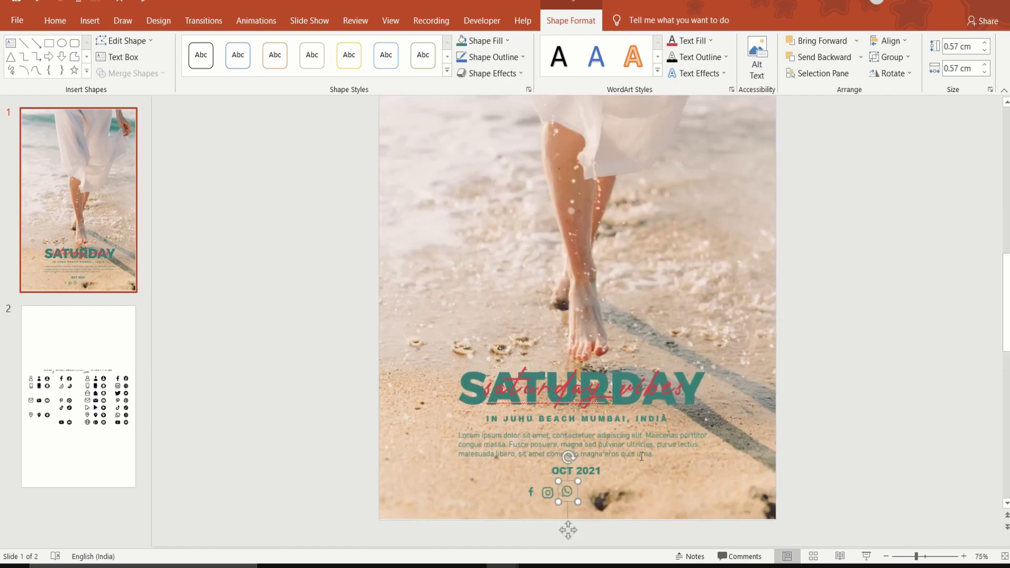
{"action": "scroll", "coordinate": [571, 483], "scroll_direction": "up", "scroll_amount": 1}
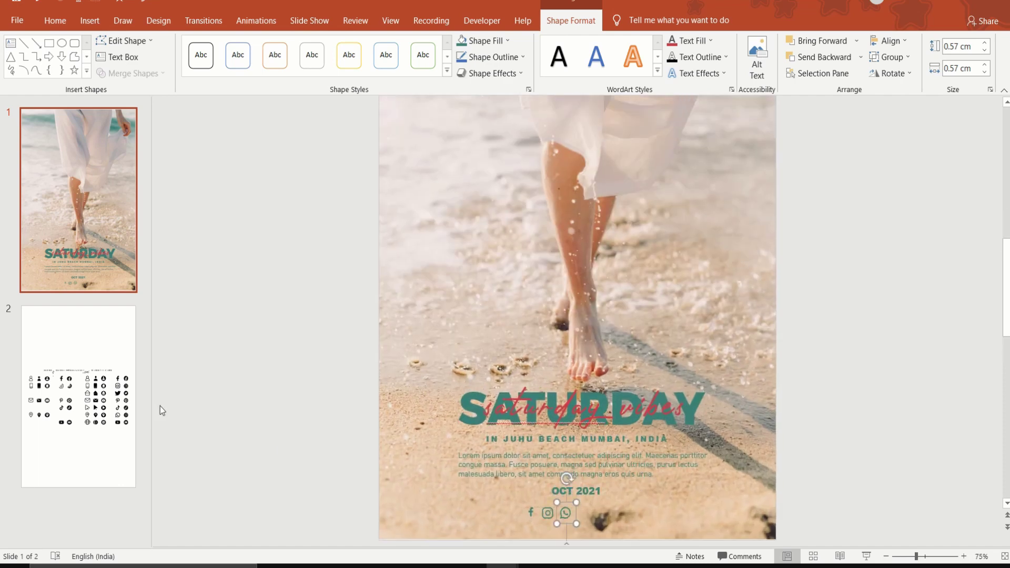
{"action": "left_click", "coordinate": [105, 400]}
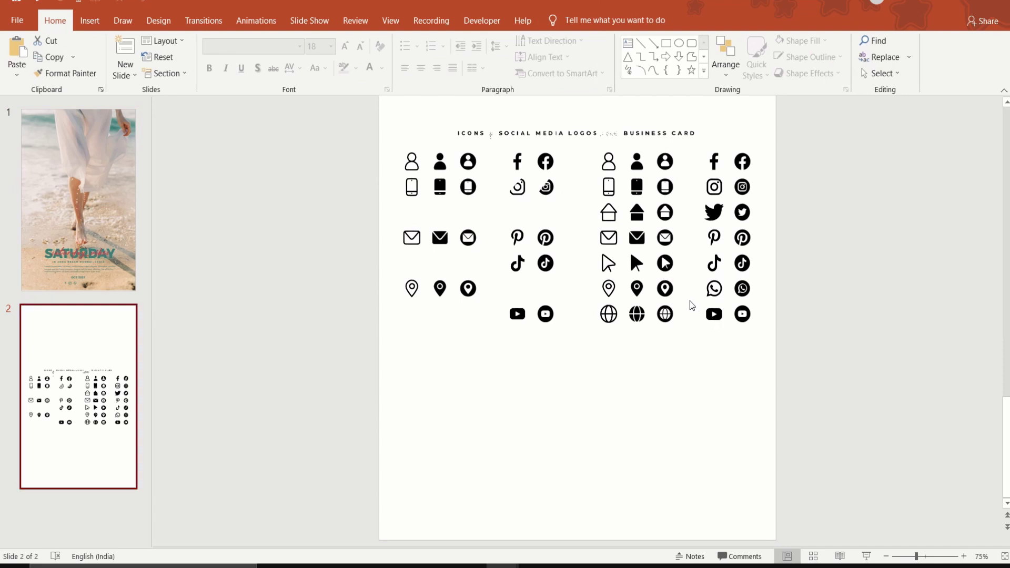
- Copy the YouTube icon from the icon sheet and paste it onto the poster slide
{"action": "left_click", "coordinate": [714, 314]}
{"action": "right_click", "coordinate": [714, 315]}
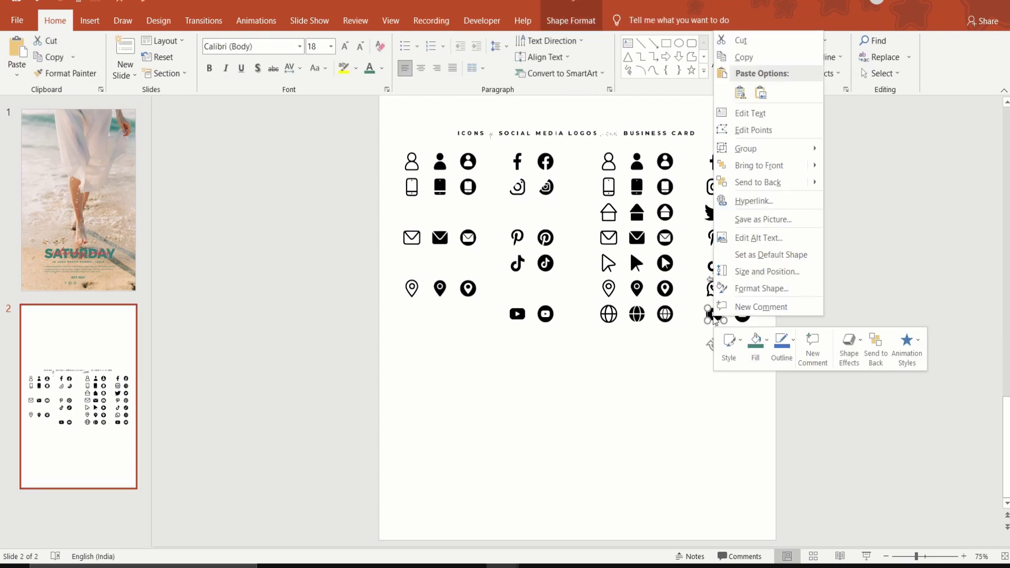
{"action": "left_click", "coordinate": [736, 61]}
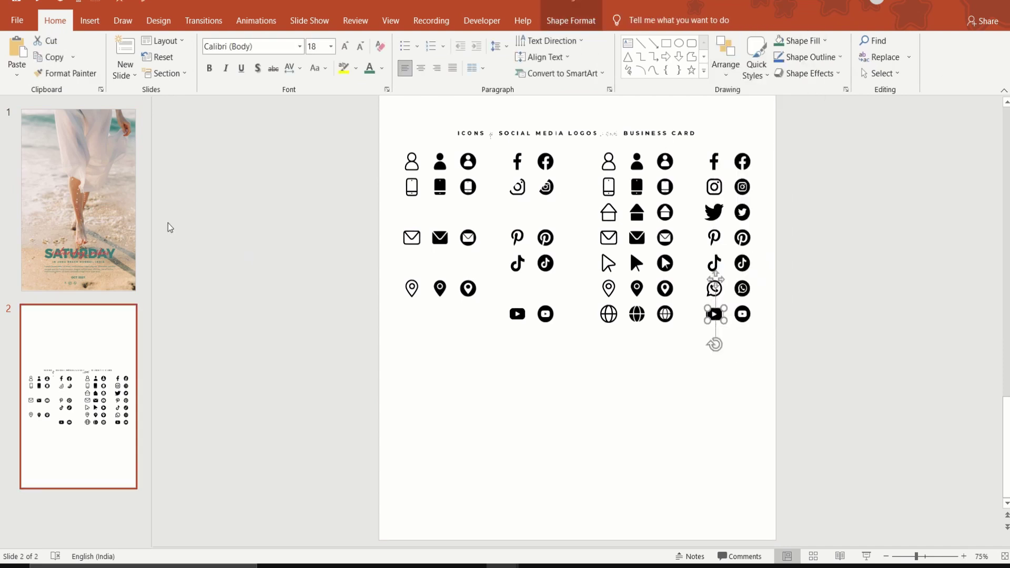
{"action": "left_click", "coordinate": [105, 214]}
{"action": "right_click", "coordinate": [484, 264]}
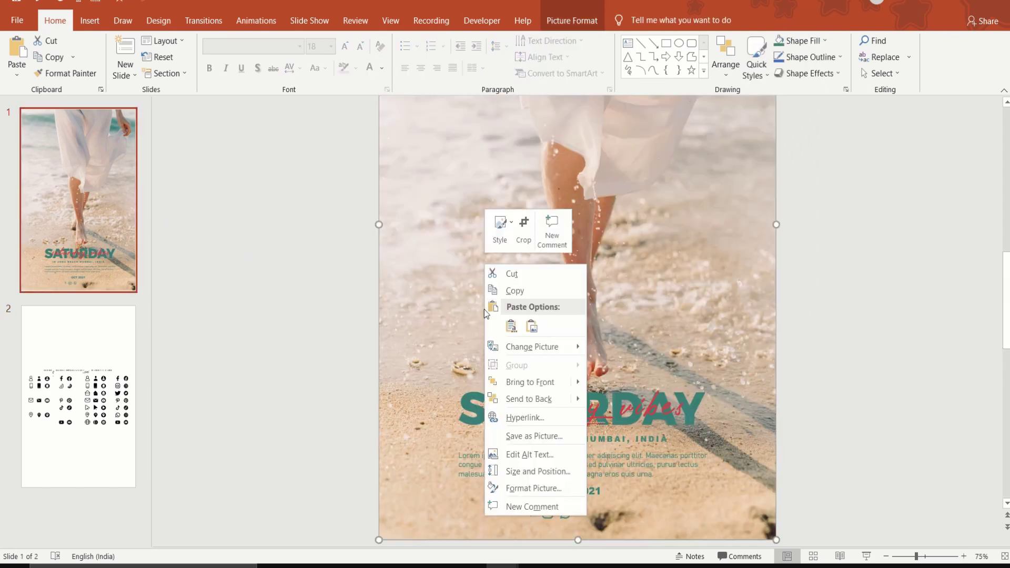
{"action": "left_click", "coordinate": [511, 326]}
- Fill the YouTube icon teal, shrink it to 0.45 × 0.64 cm, and line it up with the social icons
{"action": "left_click", "coordinate": [568, 21]}
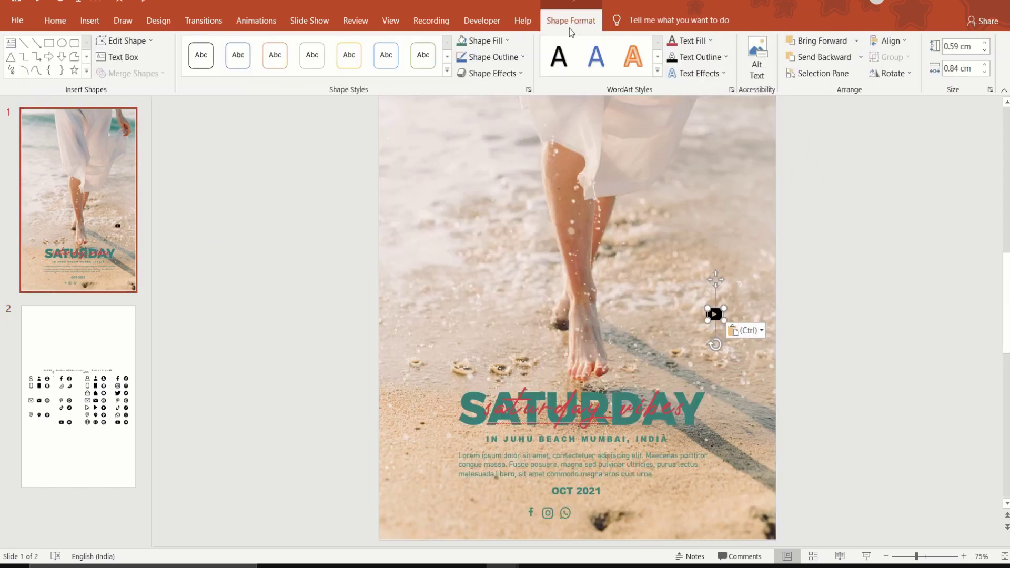
{"action": "left_click", "coordinate": [461, 41]}
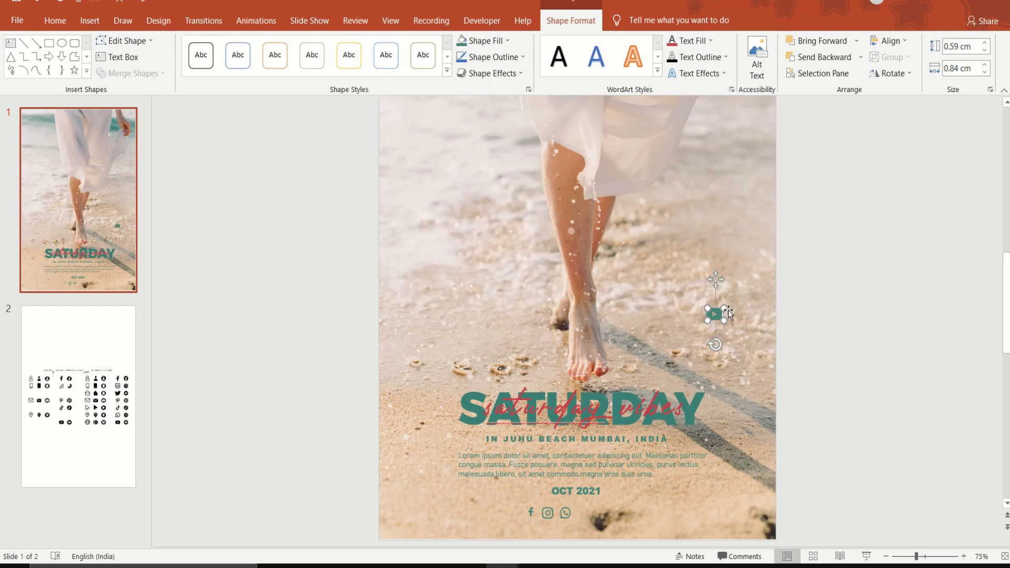
{"action": "left_click_drag", "start_coordinate": [725, 308], "coordinate": [721, 313]}
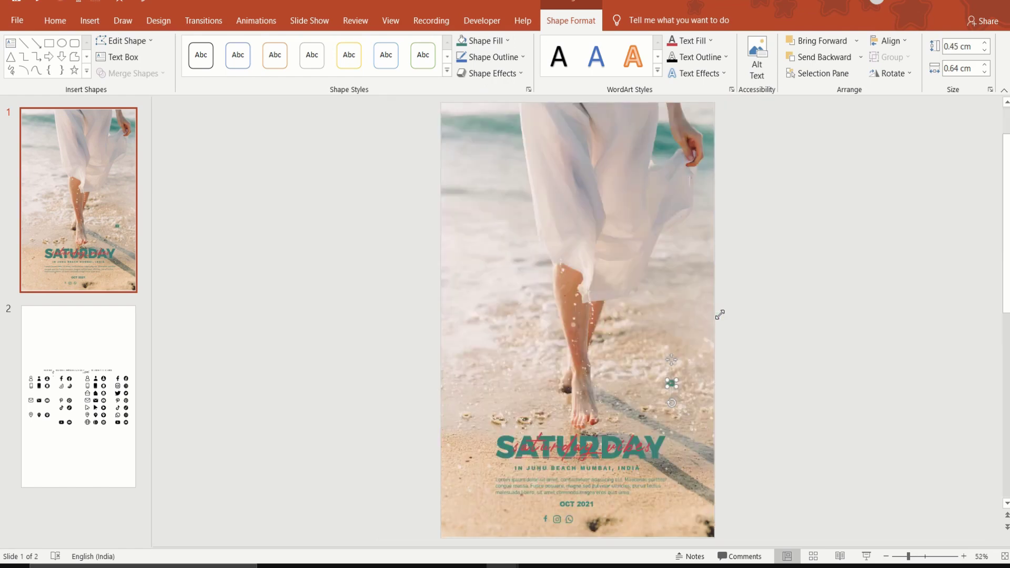
{"action": "scroll", "coordinate": [708, 327], "scroll_direction": "down", "scroll_amount": 2}
{"action": "left_click_drag", "start_coordinate": [675, 351], "coordinate": [586, 487]}
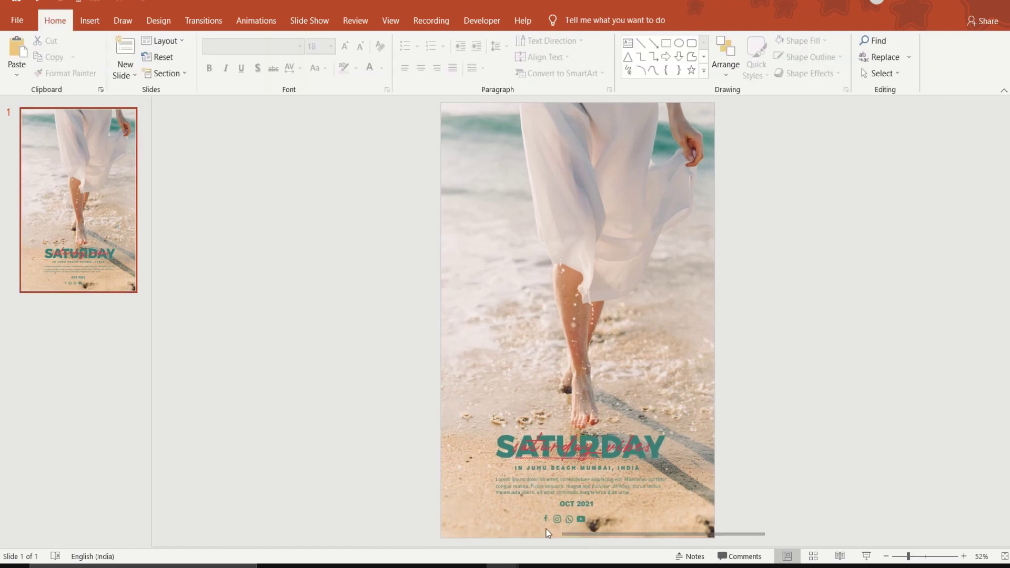
{"action": "left_click_drag", "start_coordinate": [764, 535], "coordinate": [528, 509]}
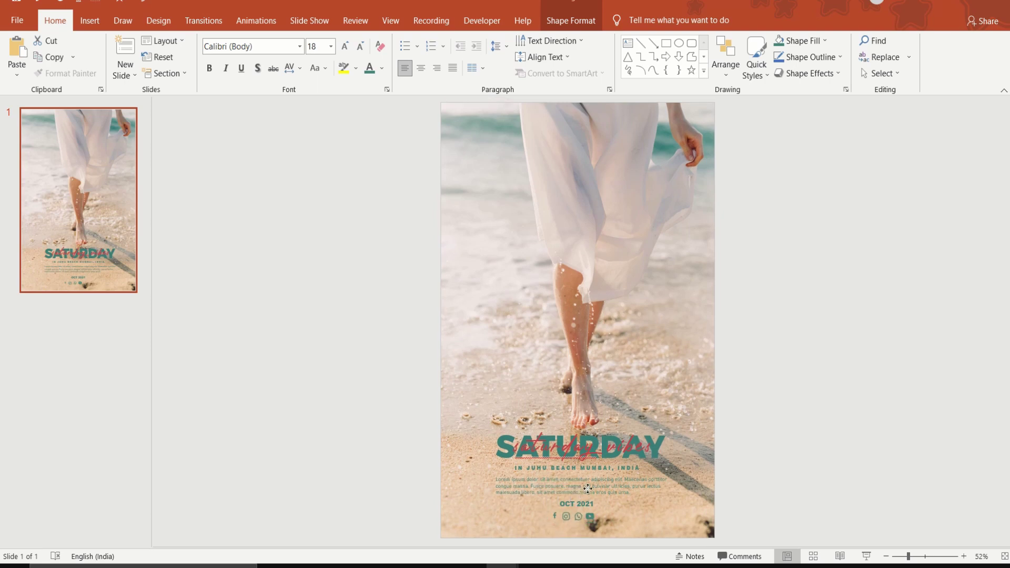
{"action": "left_click", "coordinate": [786, 487]}
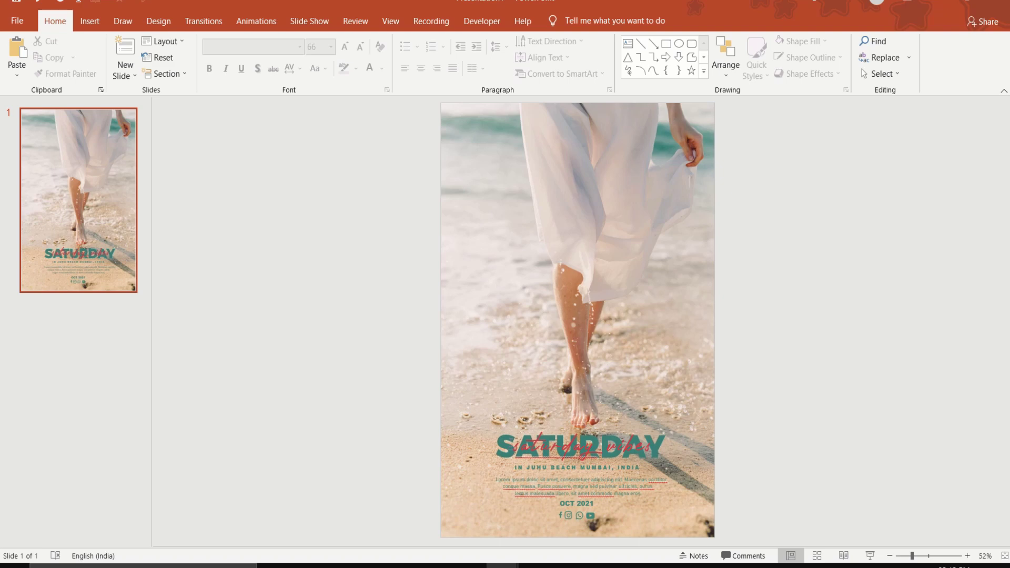
- Give the SATURDAY title a Wipe entrance from the left
{"action": "left_click", "coordinate": [515, 447]}
{"action": "left_click", "coordinate": [269, 24]}
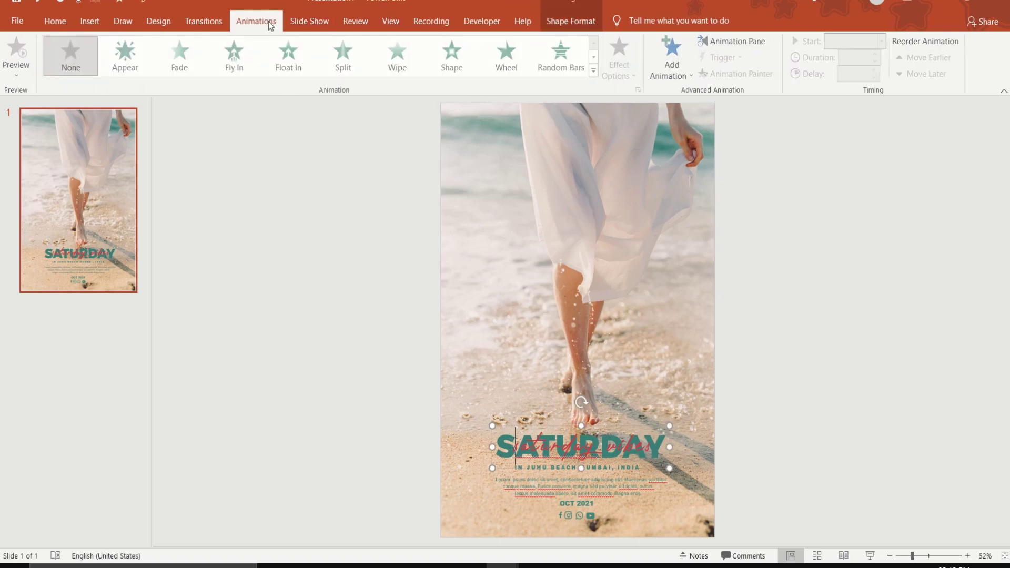
{"action": "left_click", "coordinate": [415, 57]}
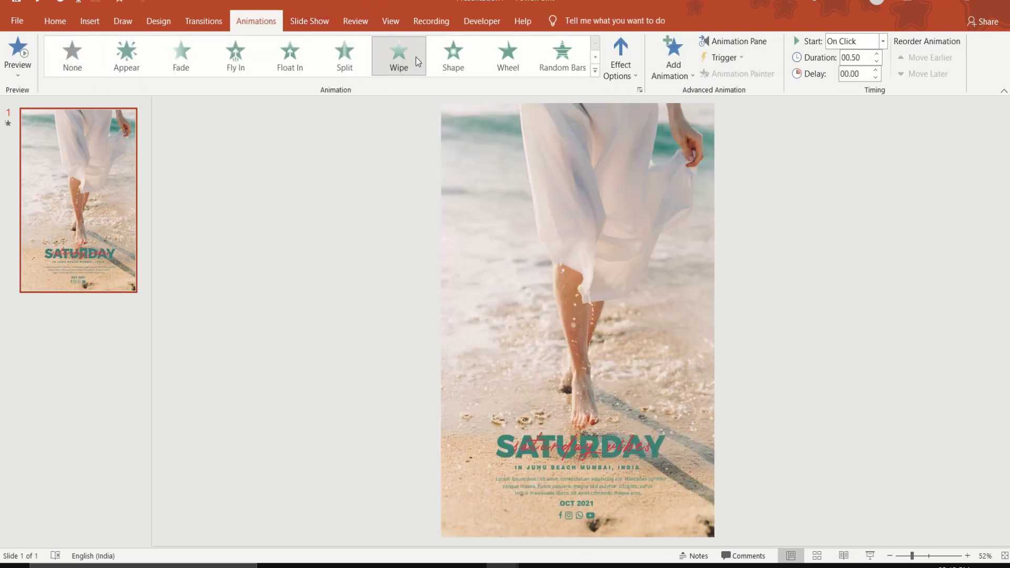
{"action": "left_click", "coordinate": [621, 58]}
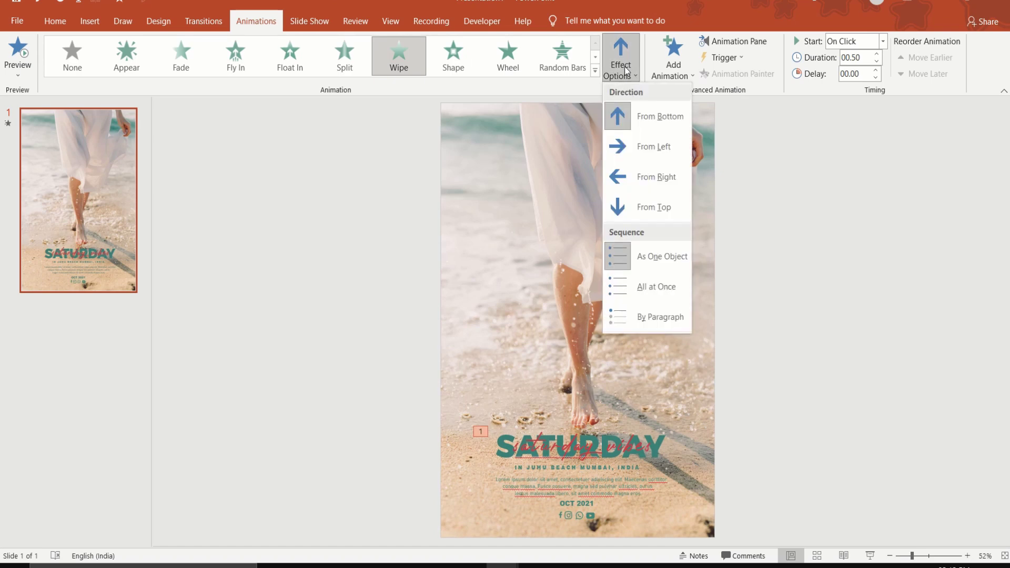
{"action": "left_click", "coordinate": [648, 150]}
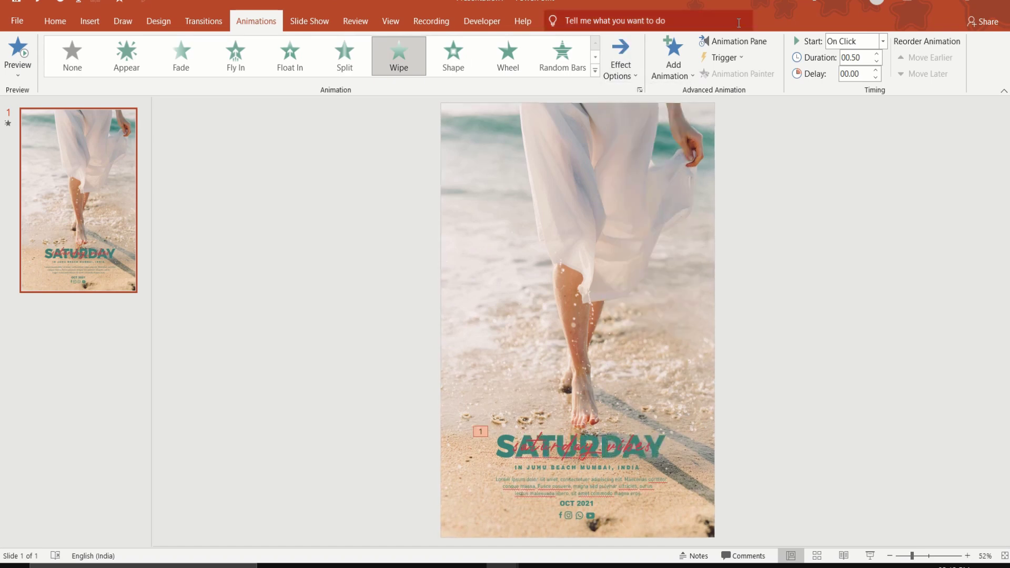
{"action": "left_click", "coordinate": [737, 41]}
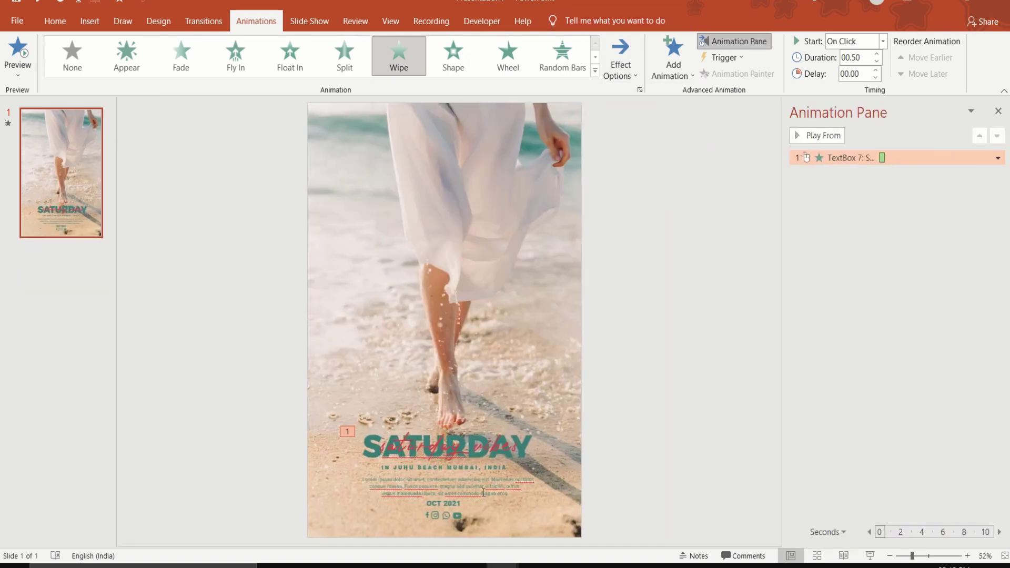
- Give the red script caption a Zoom entrance starting With Previous with a 0.25 s delay
{"action": "left_click", "coordinate": [452, 446]}
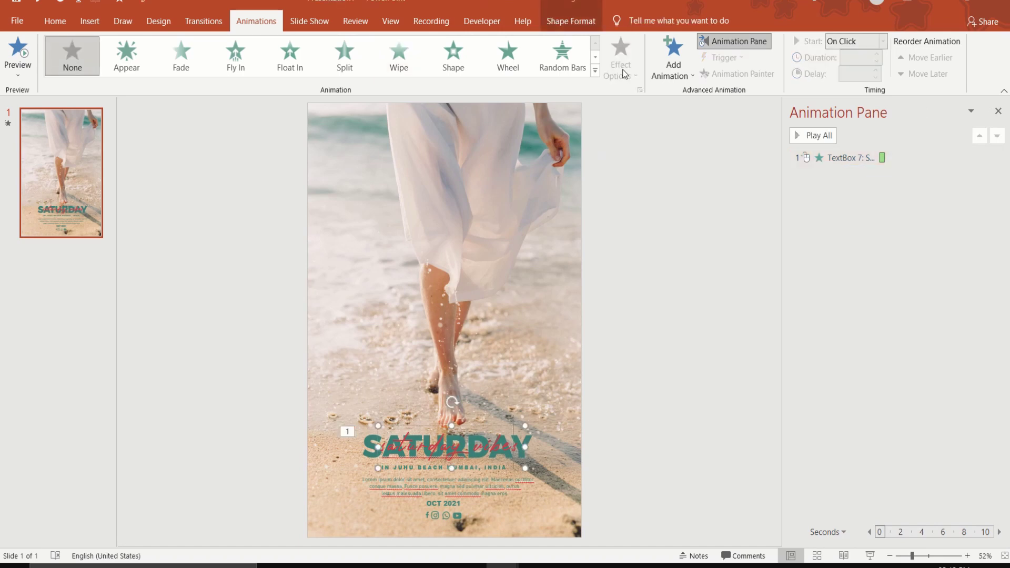
{"action": "left_click", "coordinate": [595, 72]}
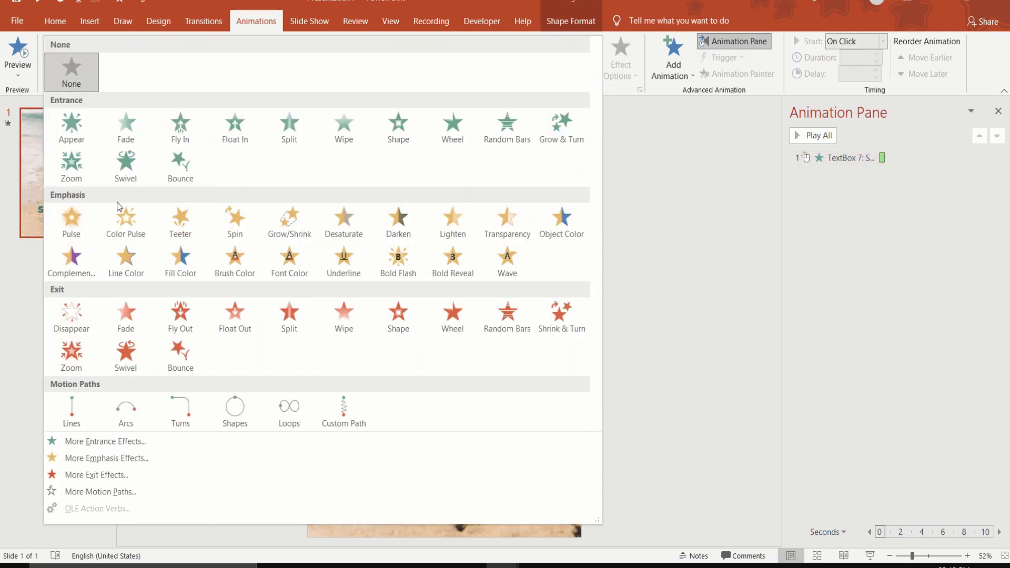
{"action": "left_click", "coordinate": [71, 167]}
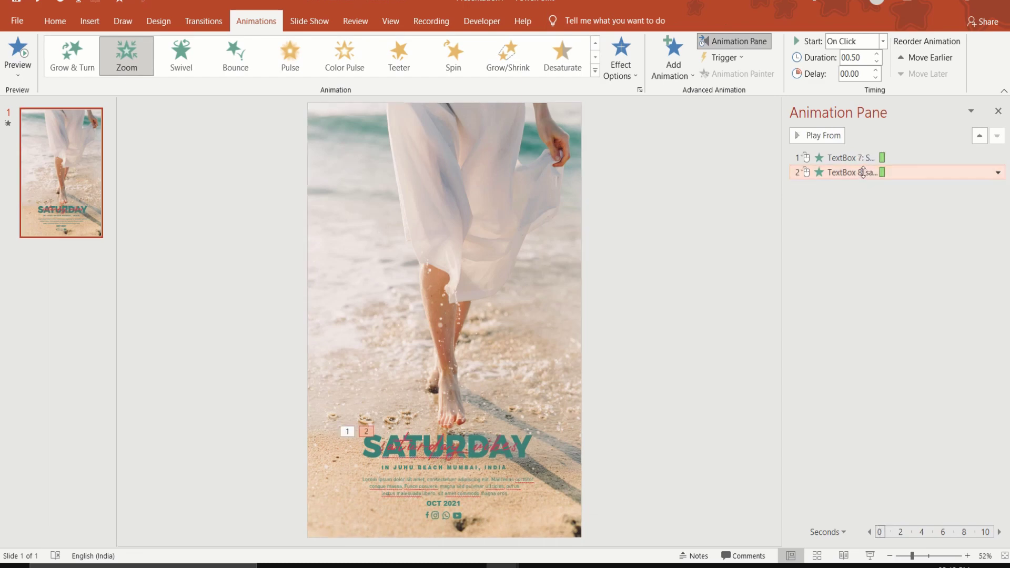
{"action": "left_click", "coordinate": [883, 41]}
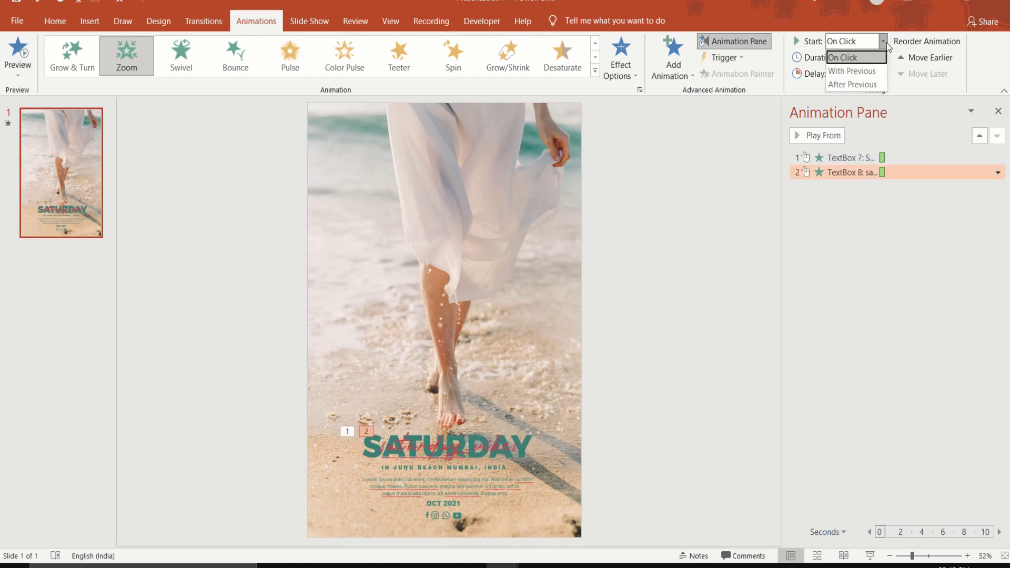
{"action": "left_click", "coordinate": [876, 70]}
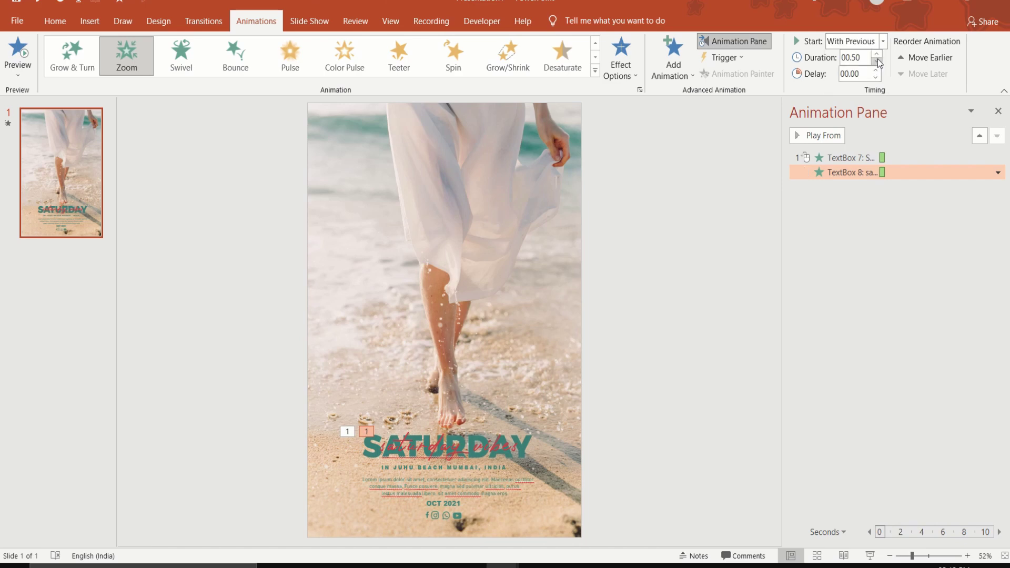
{"action": "left_click", "coordinate": [877, 55]}
{"action": "left_click", "coordinate": [877, 70]}
{"action": "left_click", "coordinate": [877, 62]}
{"action": "left_click", "coordinate": [767, 315]}
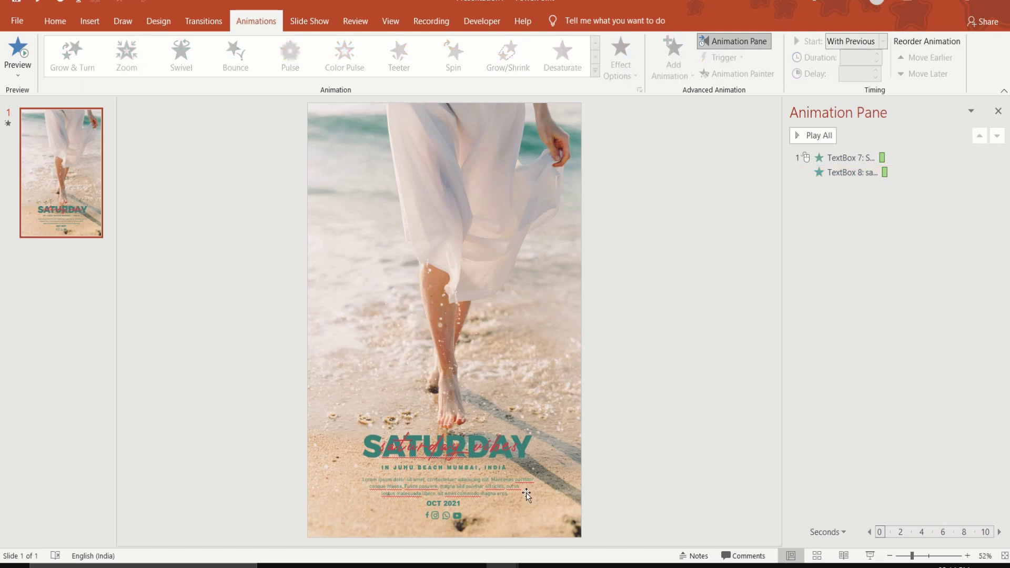
- Make the IN JUHU BEACH MUMBAI, INDIA line fly in from the right After Previous, with a 0.42 s bounce end
{"action": "left_click", "coordinate": [503, 466]}
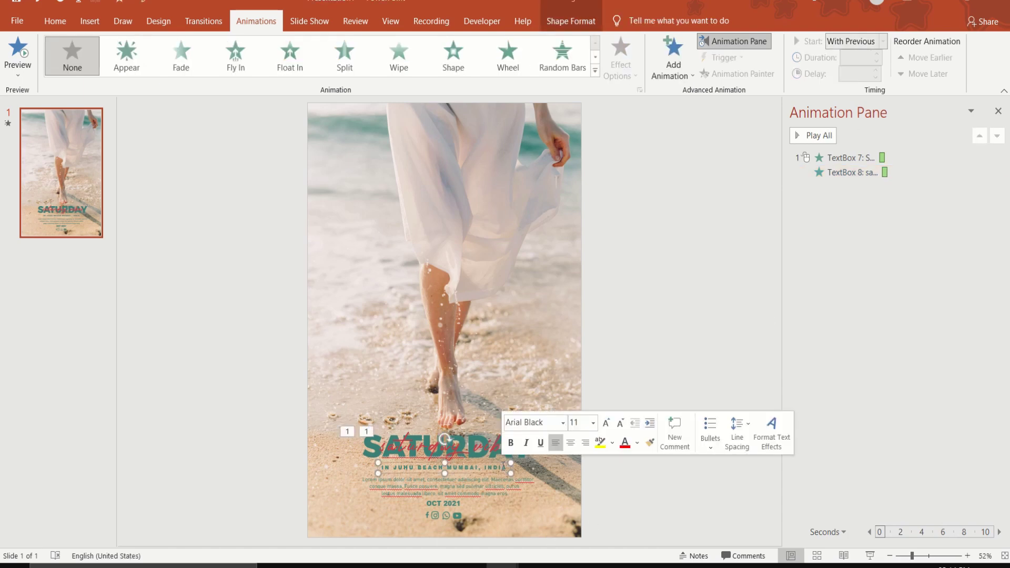
{"action": "left_click", "coordinate": [245, 59]}
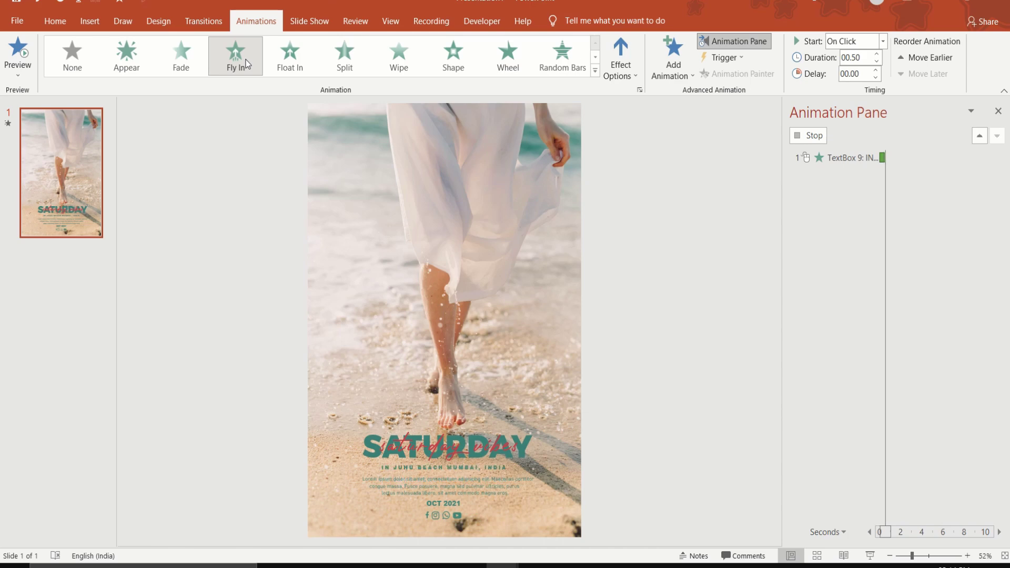
{"action": "left_click", "coordinate": [638, 54]}
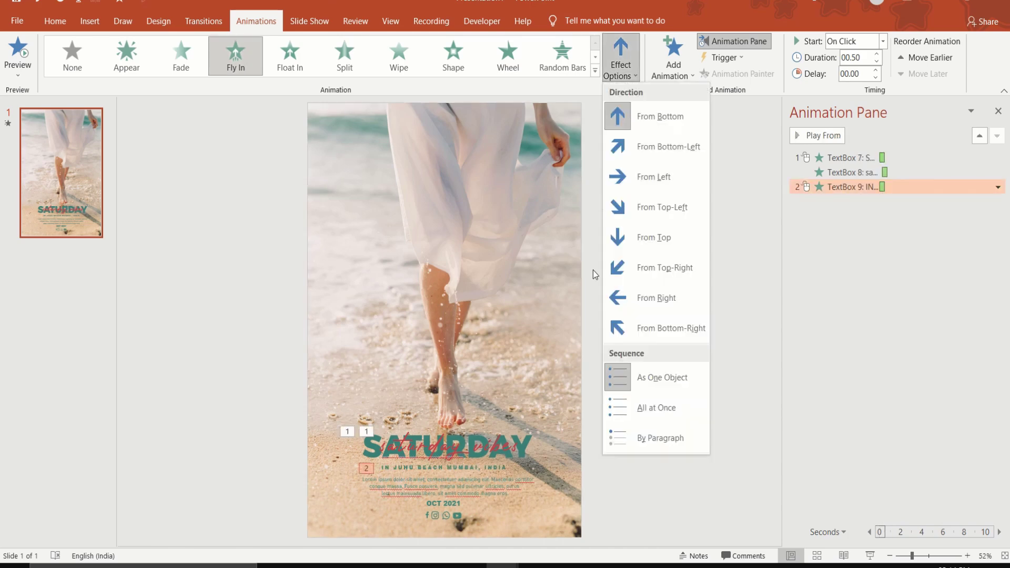
{"action": "left_click", "coordinate": [631, 297]}
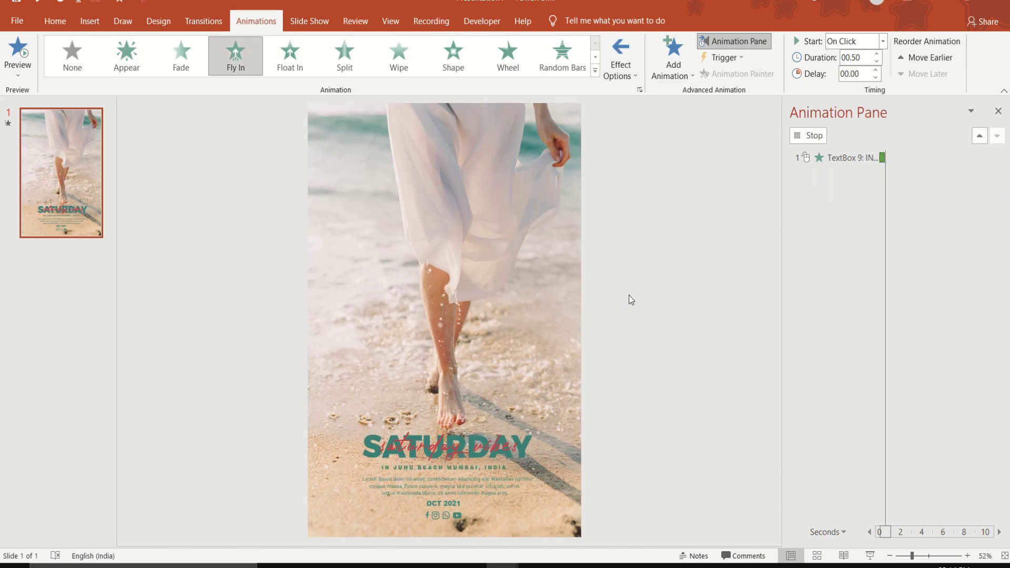
{"action": "left_click", "coordinate": [883, 42]}
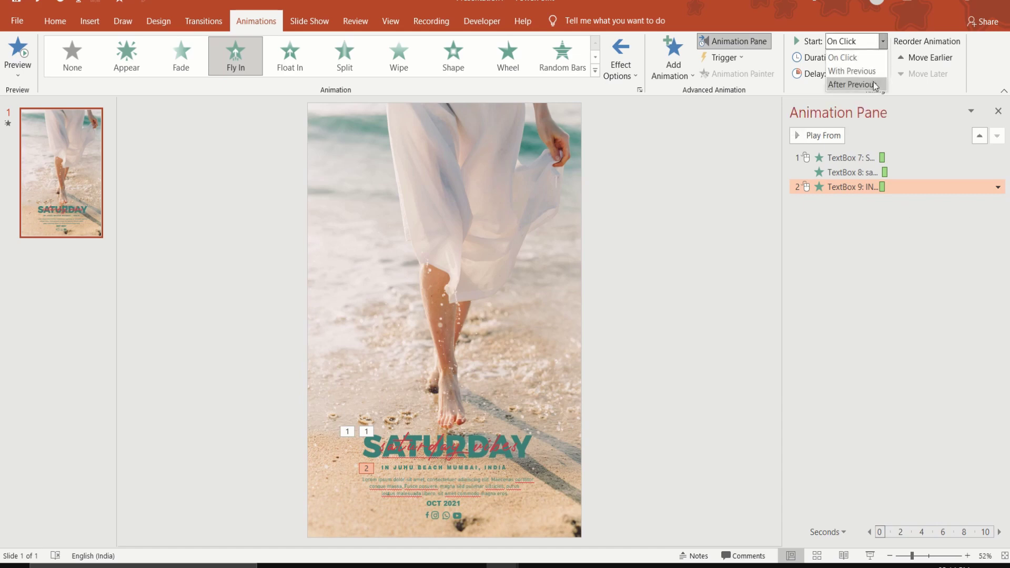
{"action": "left_click", "coordinate": [871, 83]}
{"action": "double_click", "coordinate": [924, 188]}
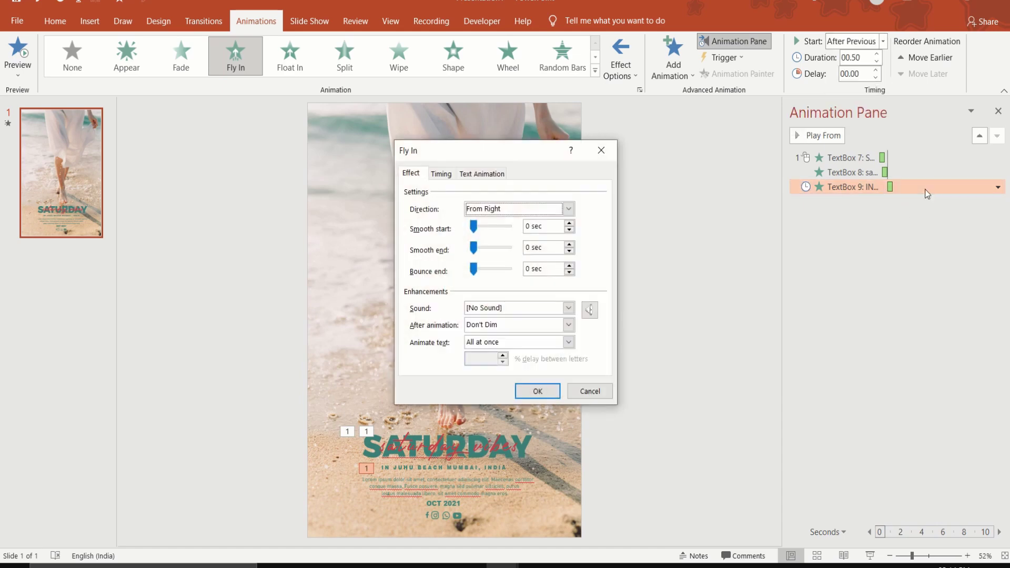
{"action": "left_click", "coordinate": [533, 267]}
{"action": "type", "text": ".42"}
{"action": "left_click", "coordinate": [535, 391]}
{"action": "scroll", "coordinate": [541, 393], "scroll_direction": "up", "scroll_amount": 5}
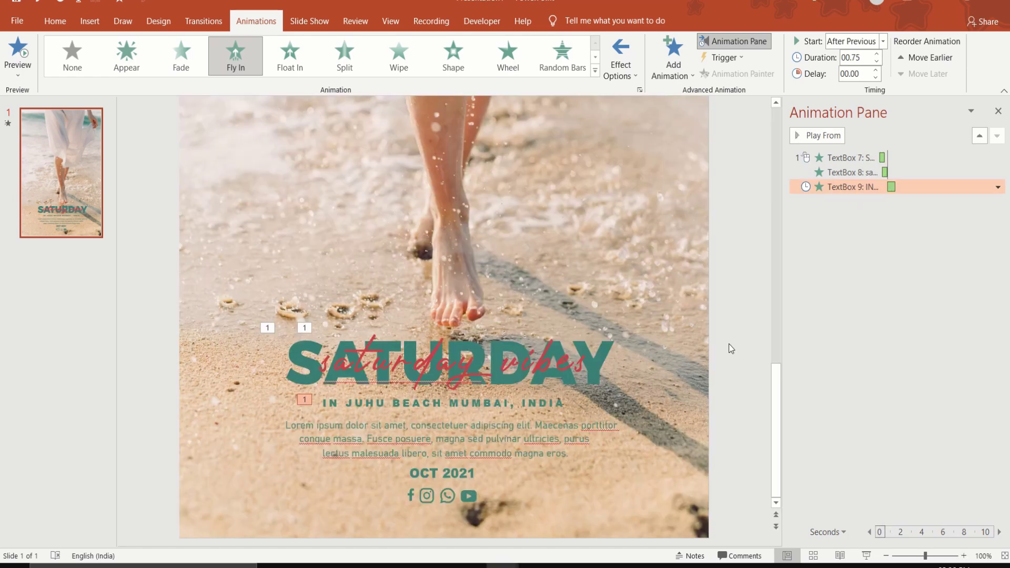
- Make the first two Lorem ipsum body lines Appear, each starting After Previous
{"action": "left_click", "coordinate": [612, 423]}
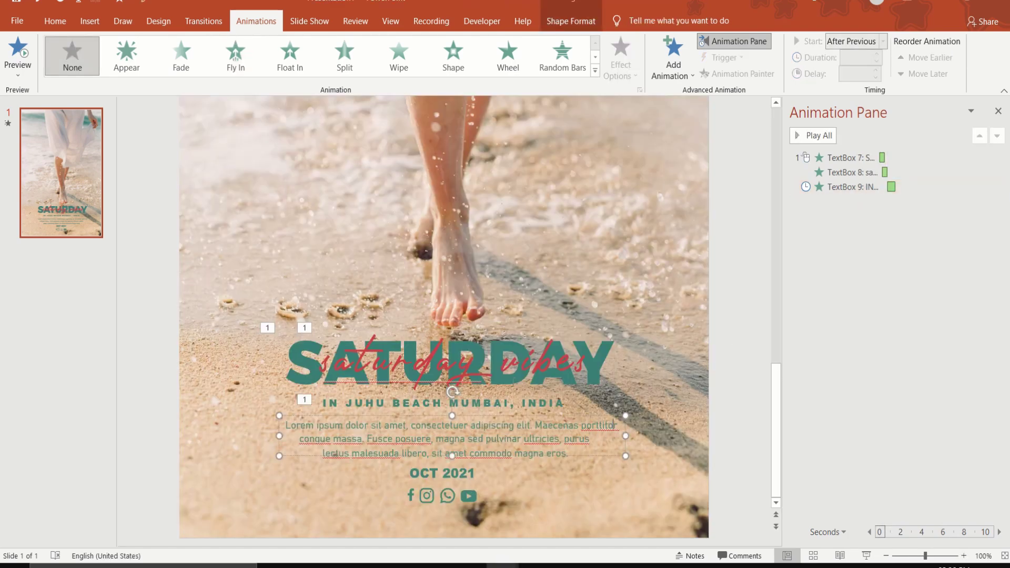
{"action": "left_click", "coordinate": [126, 53]}
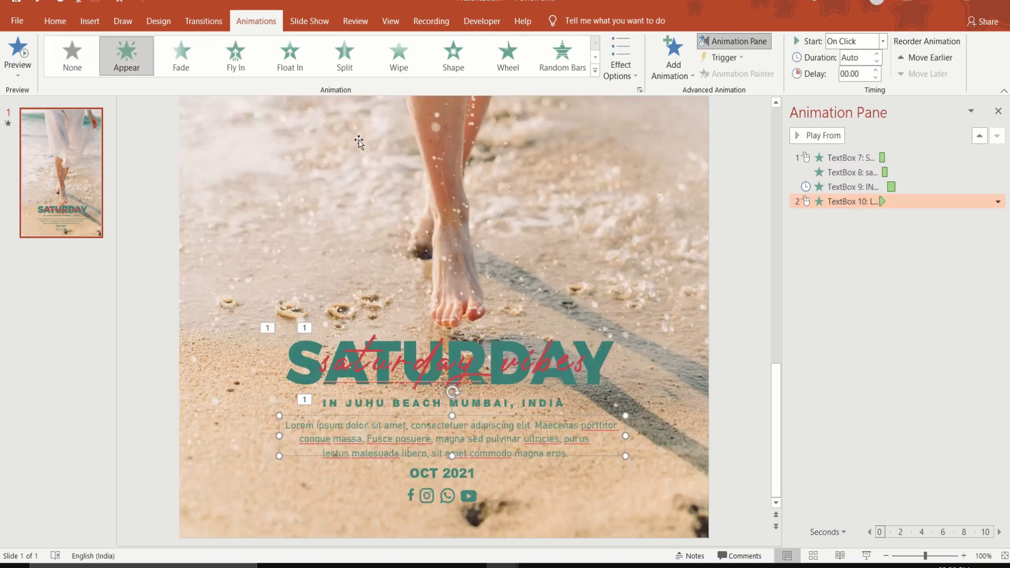
{"action": "left_click", "coordinate": [883, 42]}
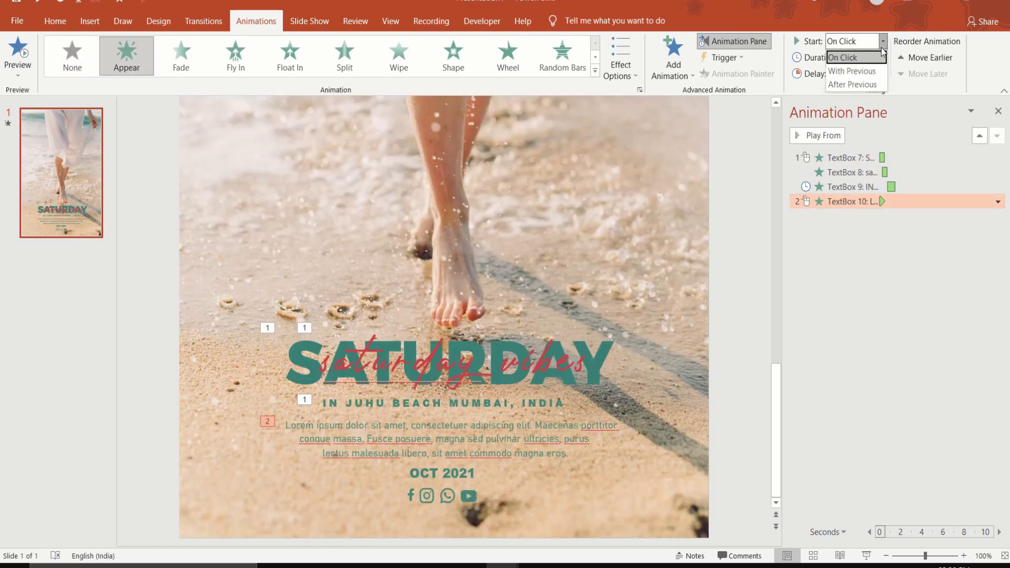
{"action": "left_click", "coordinate": [871, 84]}
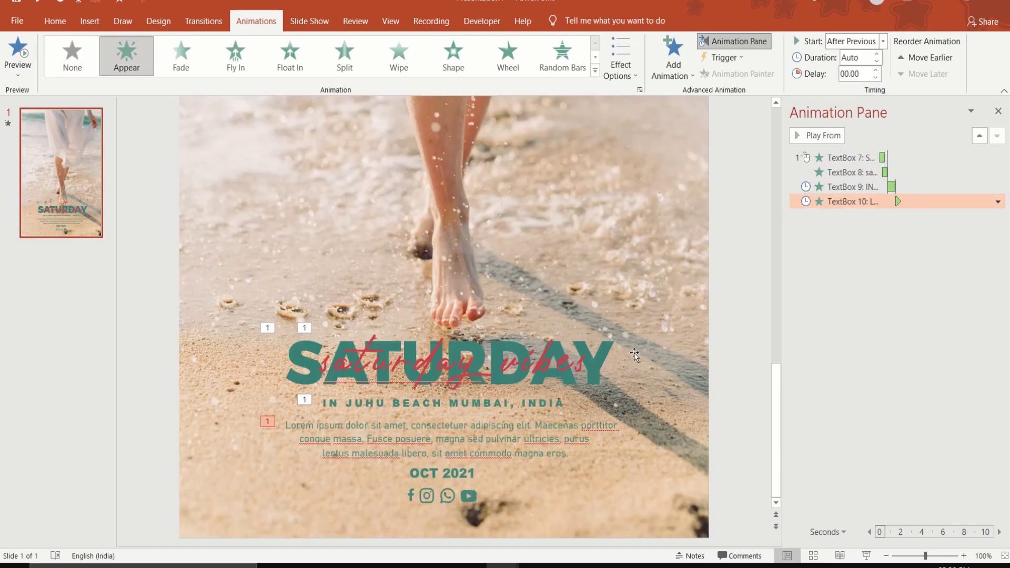
{"action": "left_click", "coordinate": [577, 443]}
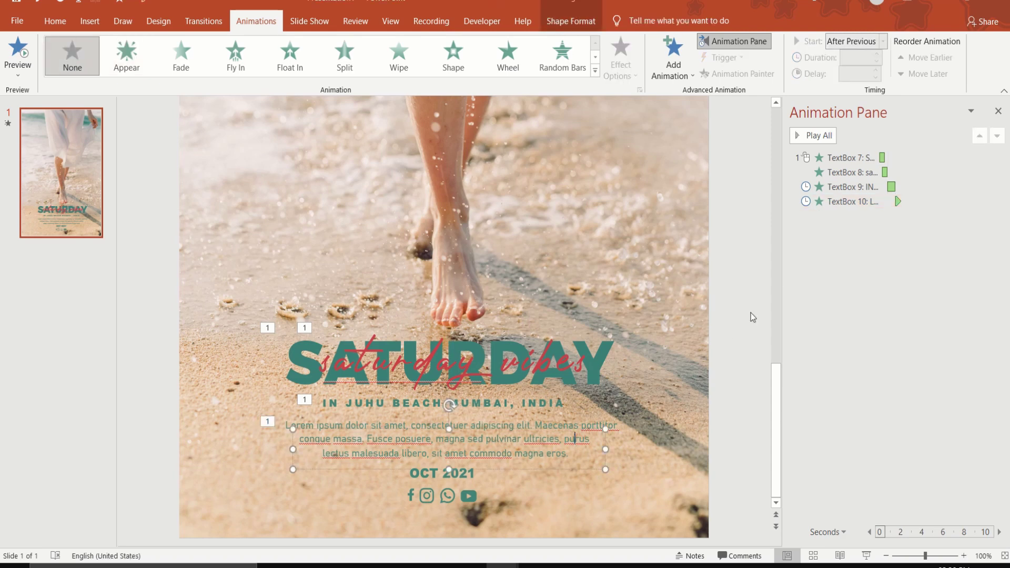
{"action": "left_click", "coordinate": [136, 50]}
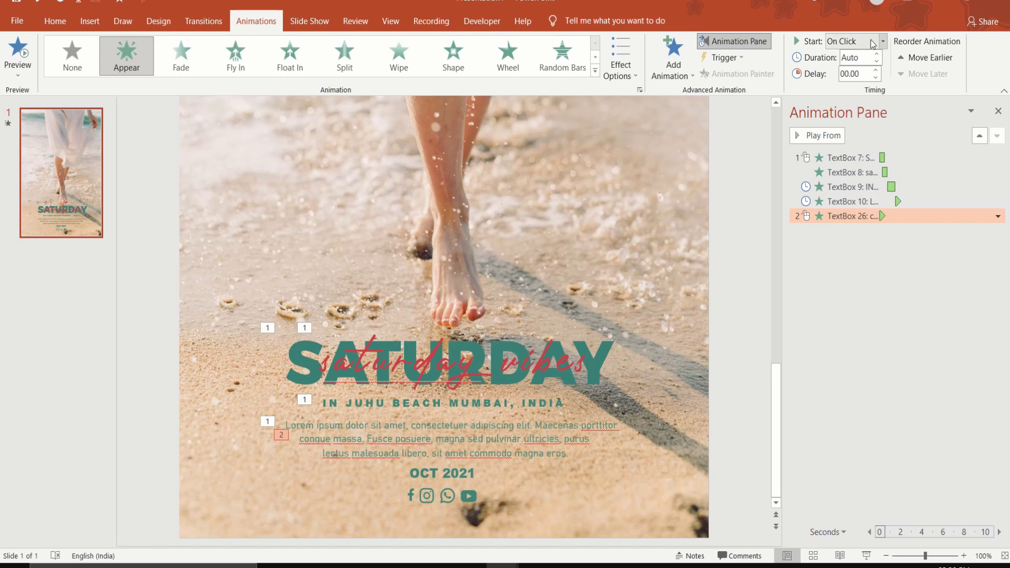
{"action": "left_click", "coordinate": [883, 41]}
{"action": "left_click", "coordinate": [855, 88]}
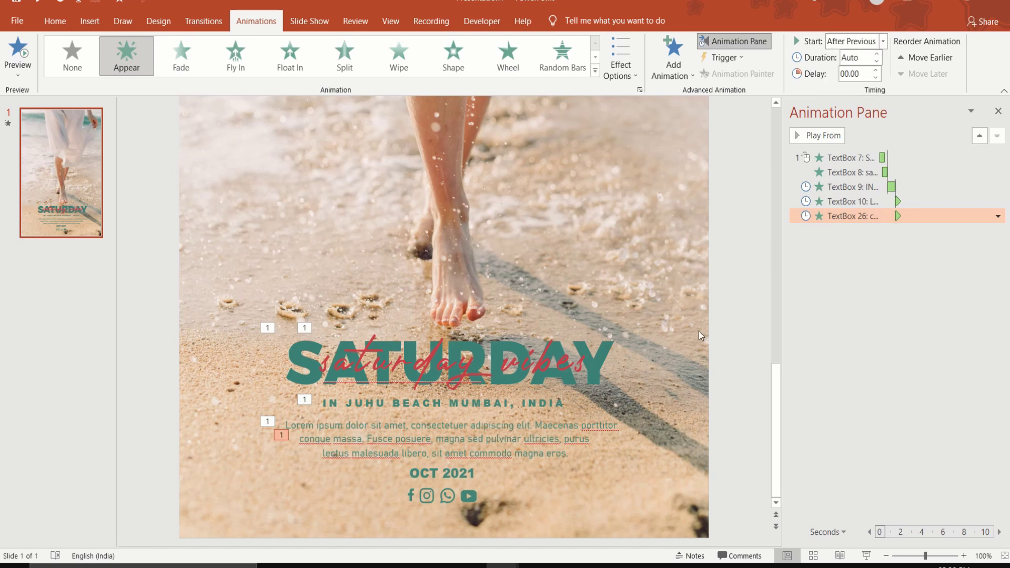
- Make the last body text line Appear After Previous as well
{"action": "left_click", "coordinate": [554, 451]}
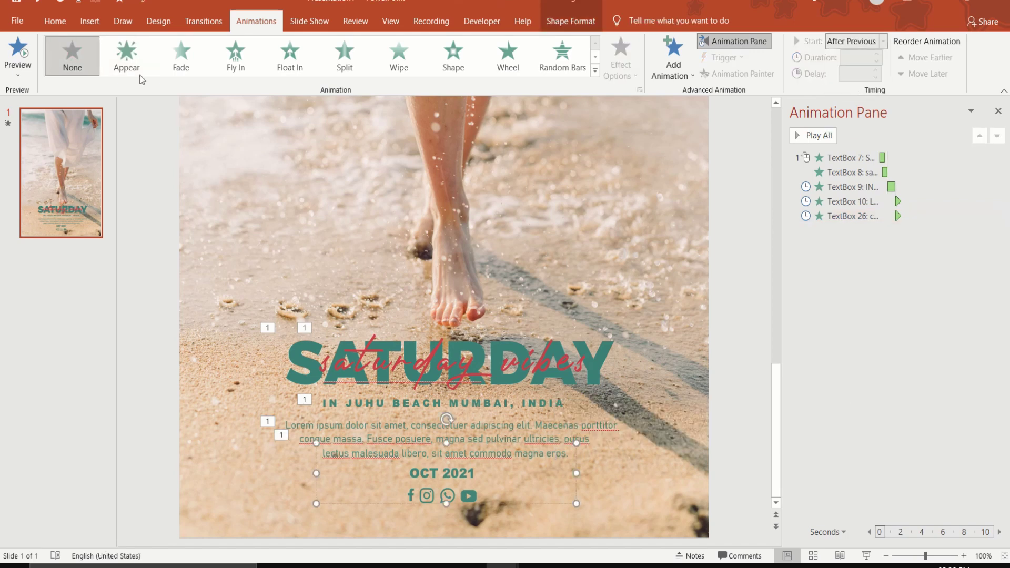
{"action": "left_click", "coordinate": [134, 67]}
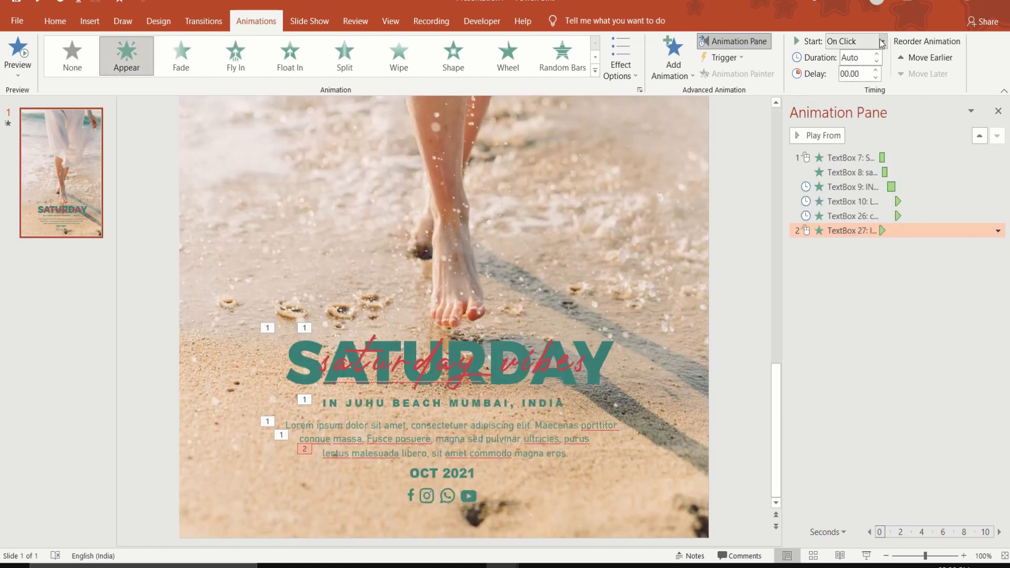
{"action": "left_click", "coordinate": [883, 41]}
{"action": "left_click", "coordinate": [853, 84]}
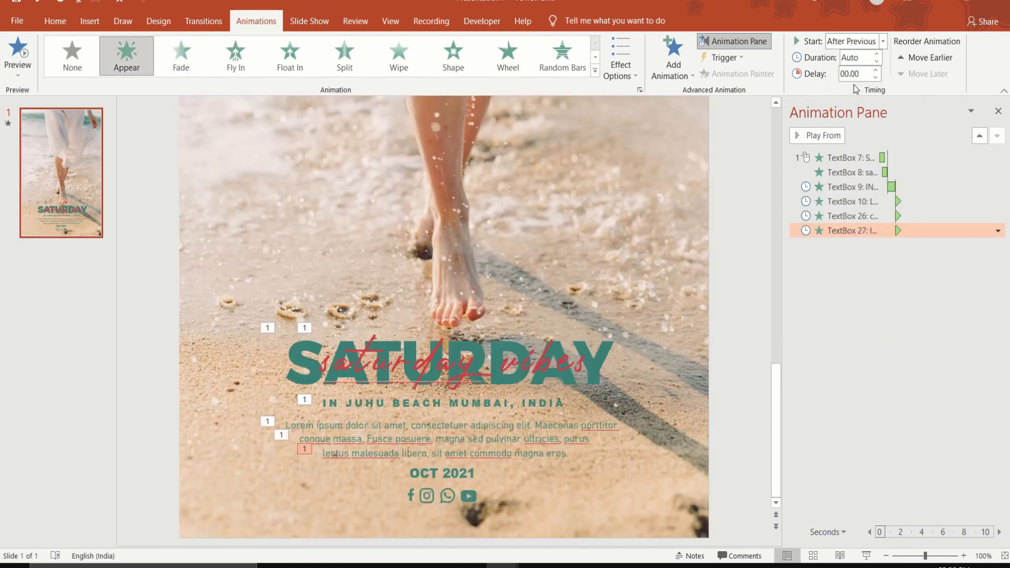
{"action": "left_click", "coordinate": [753, 283]}
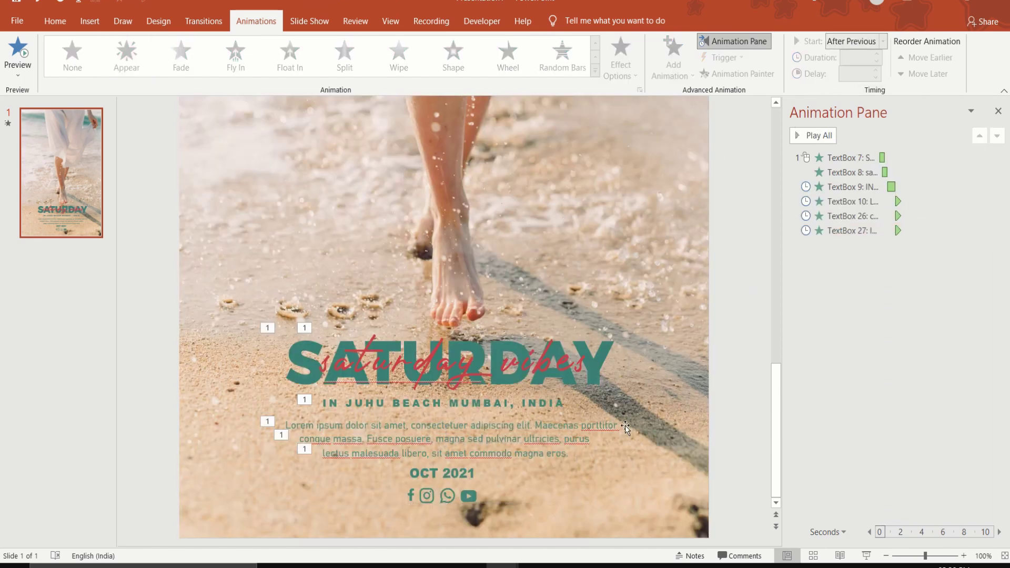
{"action": "left_click", "coordinate": [471, 477]}
{"action": "left_click", "coordinate": [750, 219]}
{"action": "left_click", "coordinate": [502, 273]}
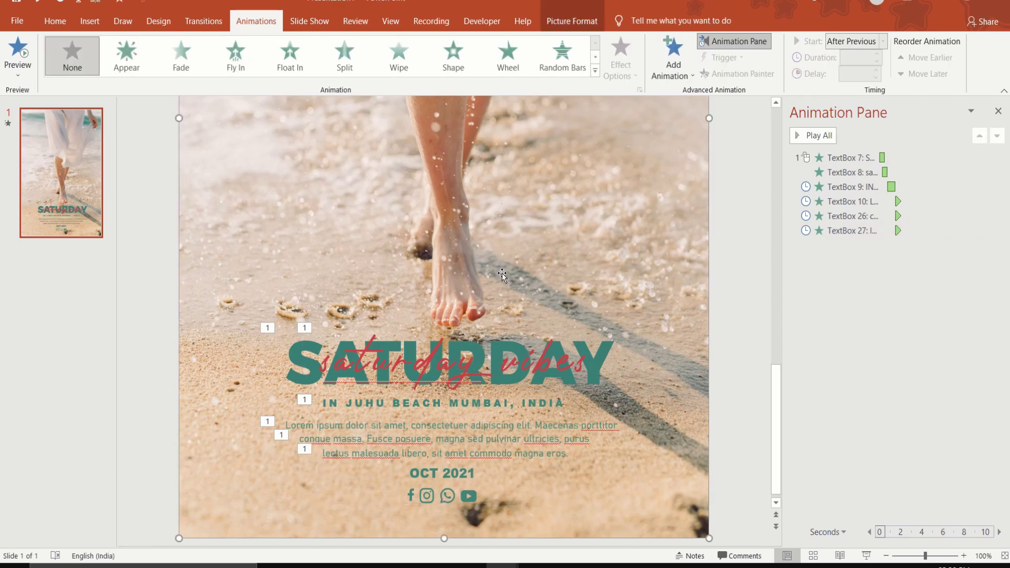
- Pick the OCT 2021 date in the Selection Pane and give it a Fade starting After Previous
{"action": "left_click", "coordinate": [572, 21]}
{"action": "left_click", "coordinate": [800, 64]}
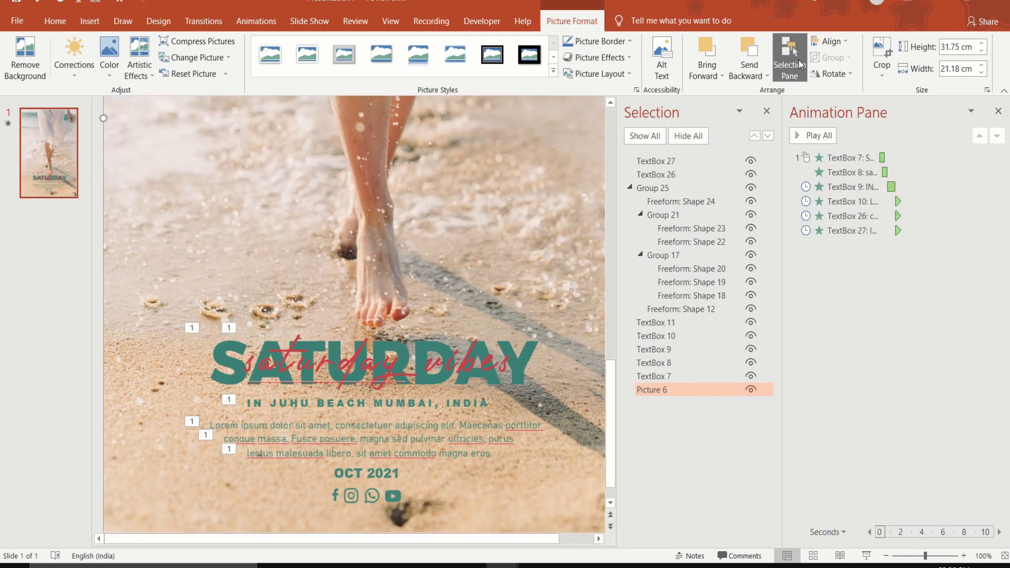
{"action": "left_click", "coordinate": [658, 321]}
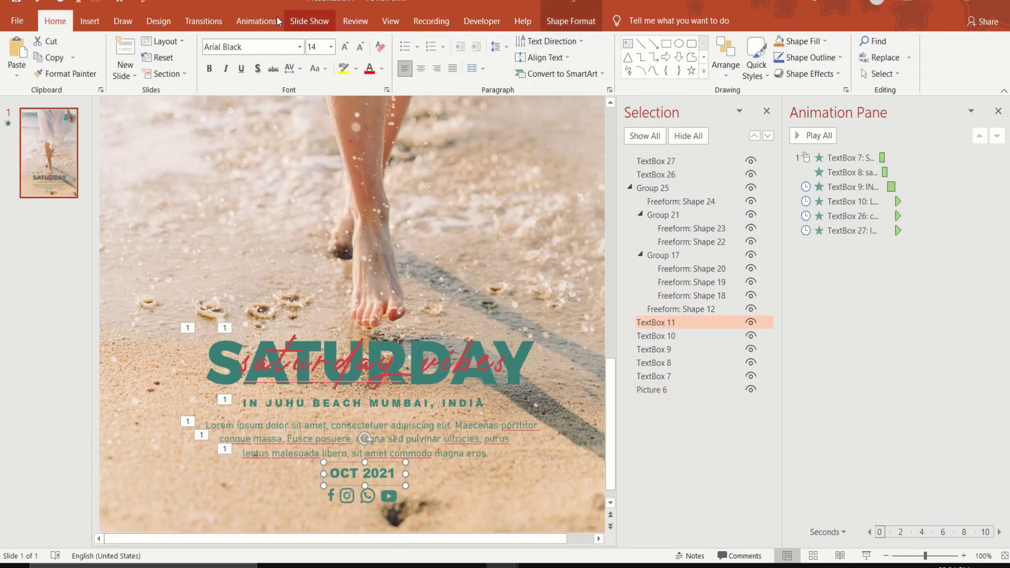
{"action": "left_click", "coordinate": [256, 21]}
{"action": "left_click", "coordinate": [198, 53]}
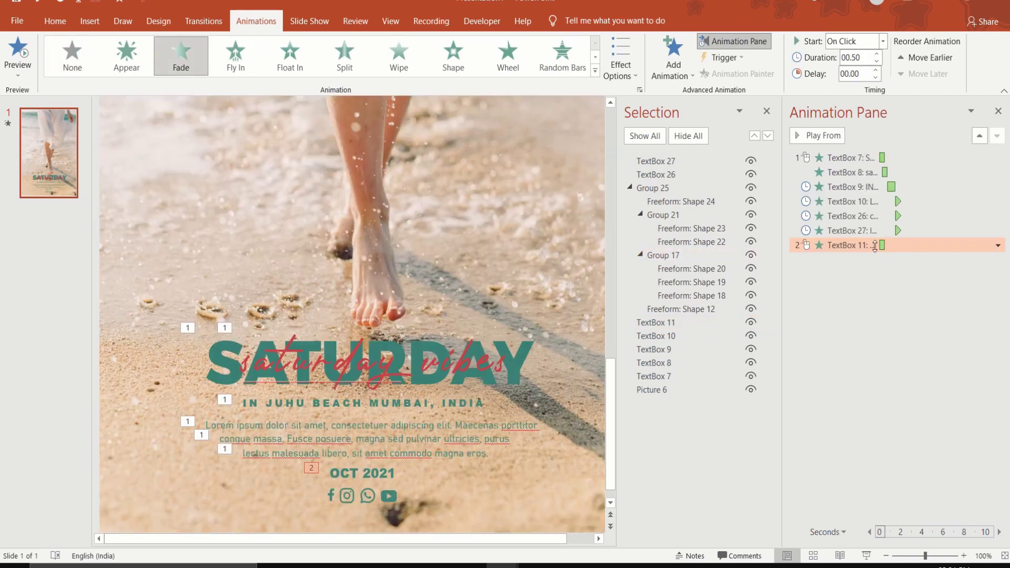
{"action": "left_click", "coordinate": [882, 43]}
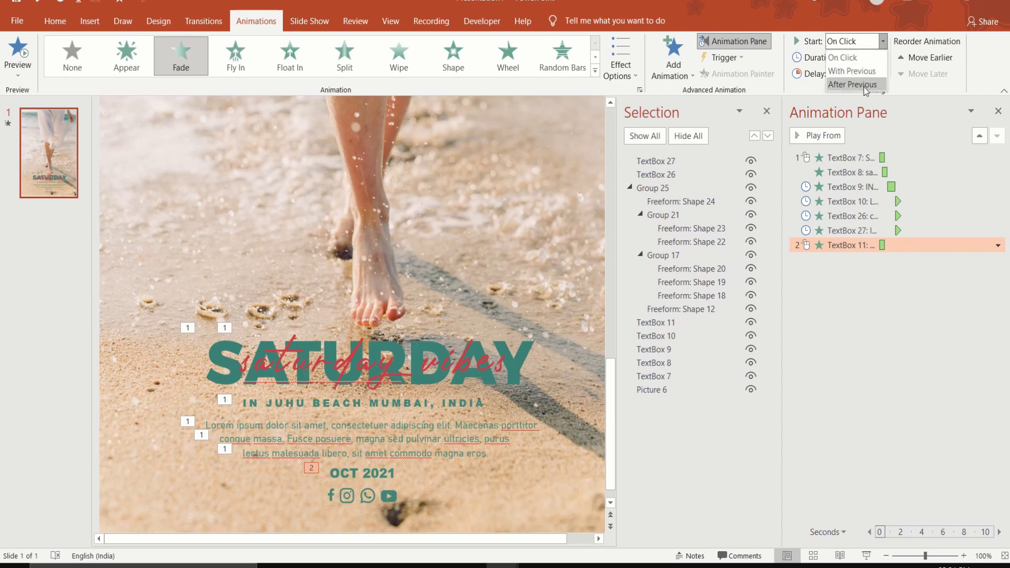
{"action": "left_click", "coordinate": [852, 84]}
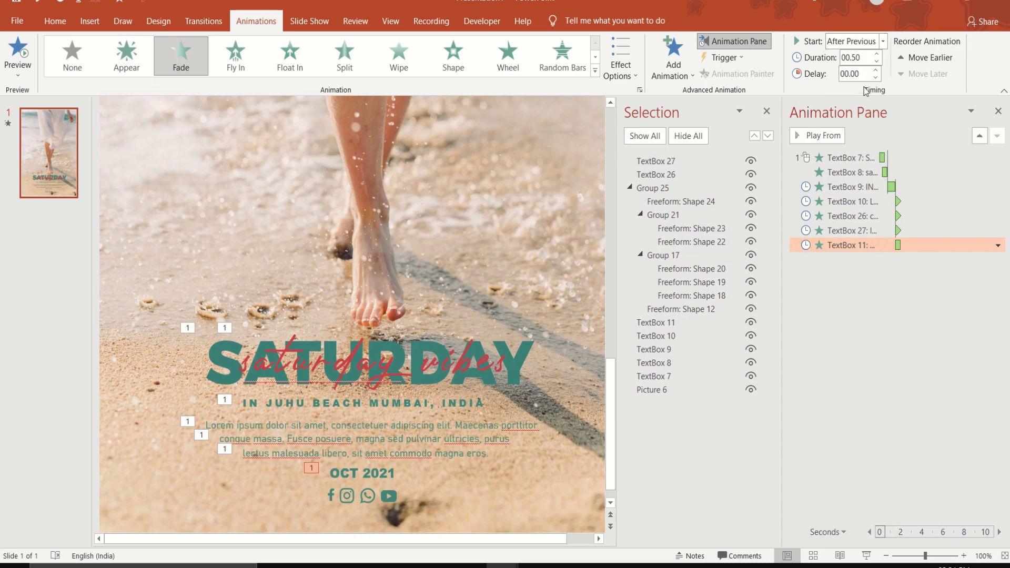
- Make the social icons group Appear After Previous, then close the Animation and Selection panes
{"action": "left_click", "coordinate": [391, 491]}
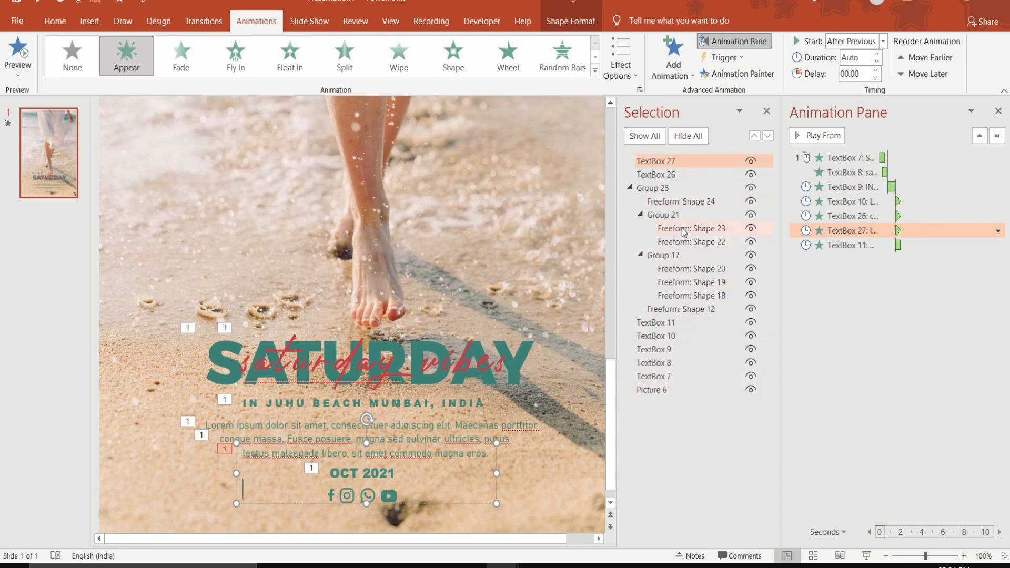
{"action": "left_click", "coordinate": [667, 216]}
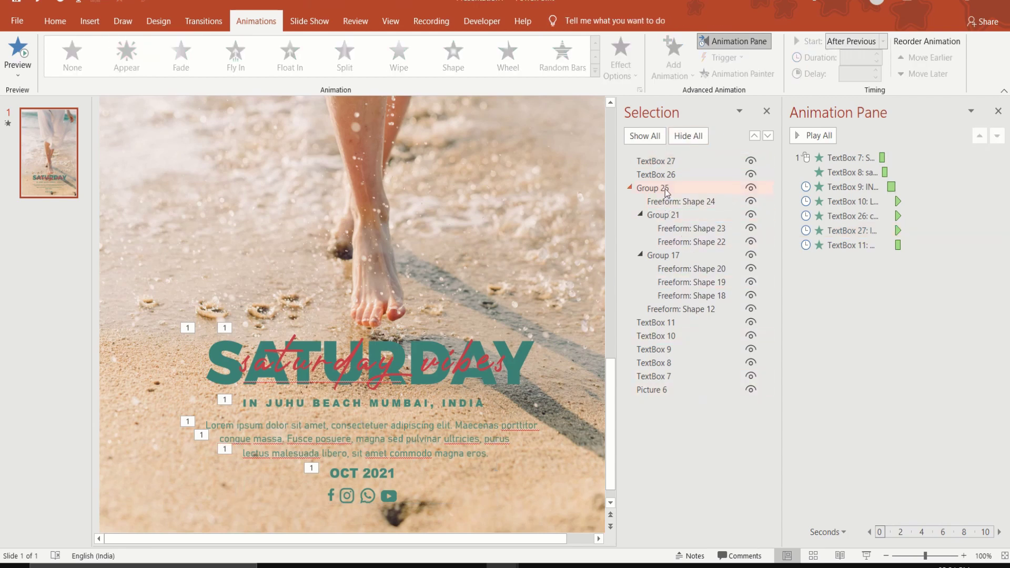
{"action": "left_click", "coordinate": [665, 190]}
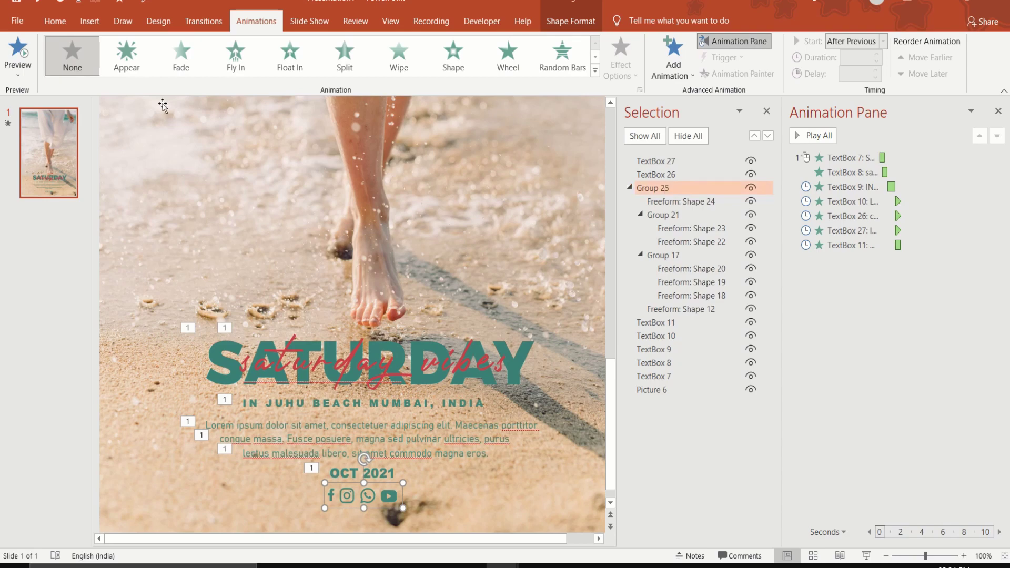
{"action": "left_click", "coordinate": [136, 72]}
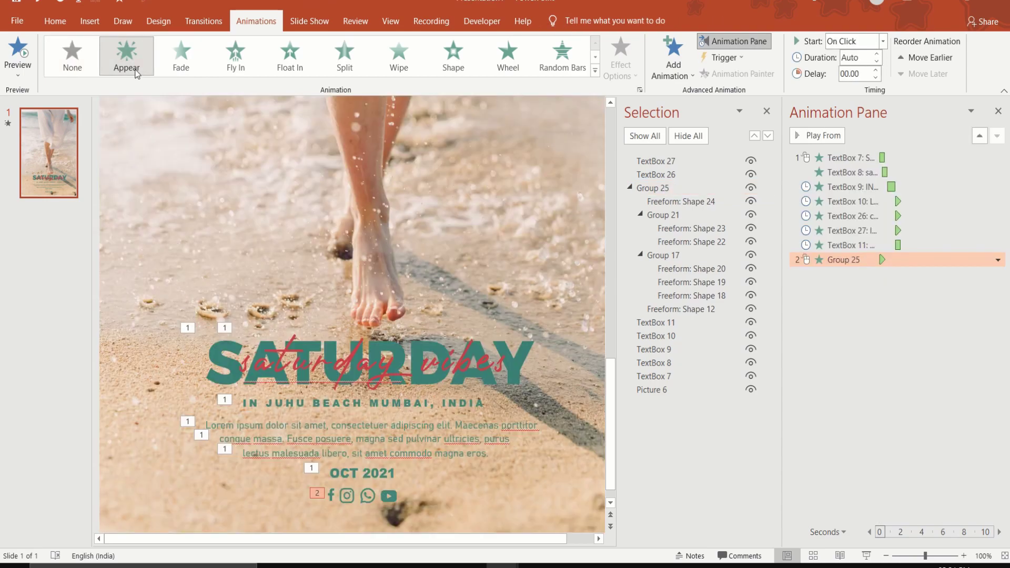
{"action": "left_click", "coordinate": [880, 44]}
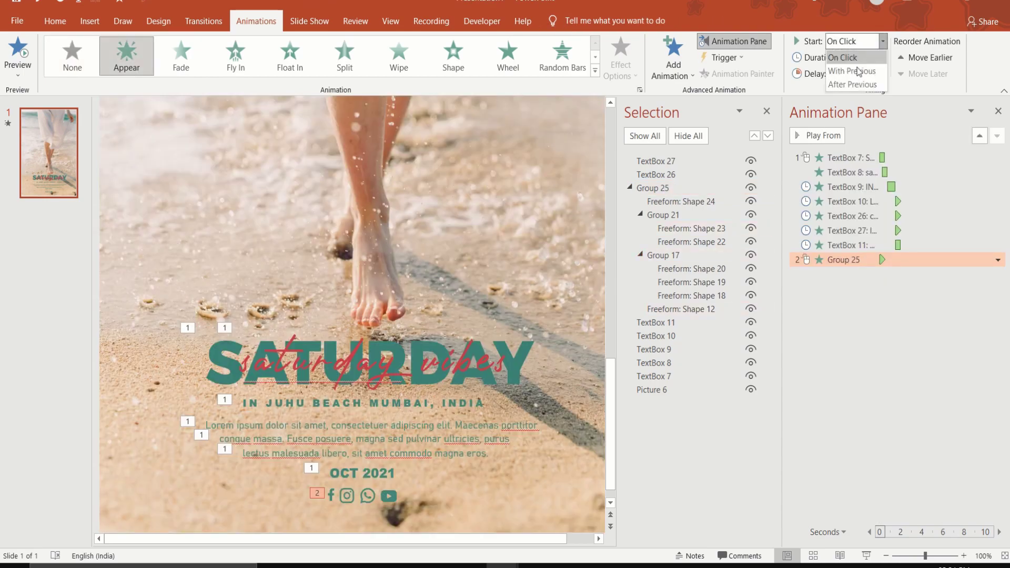
{"action": "left_click", "coordinate": [856, 82]}
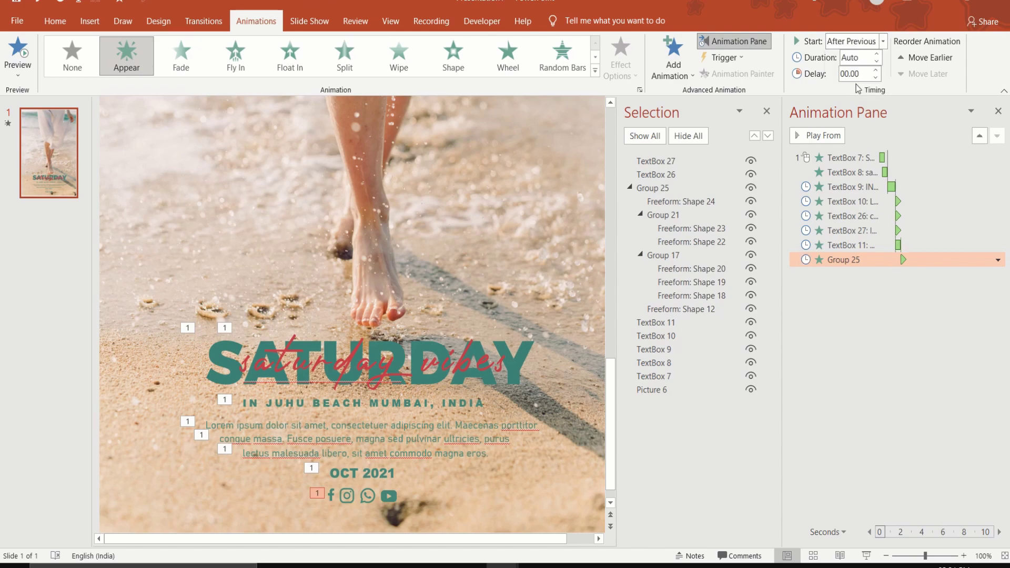
{"action": "left_click", "coordinate": [997, 111]}
{"action": "left_click", "coordinate": [998, 112]}
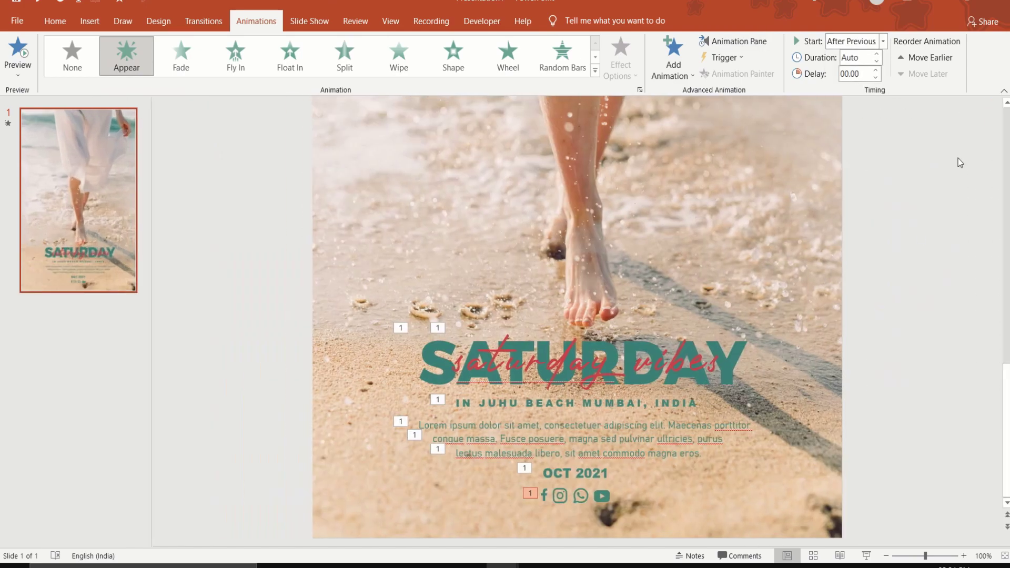
- Start the slide show from the beginning with F5
{"action": "left_click", "coordinate": [892, 269]}
{"action": "key", "text": "F5"}
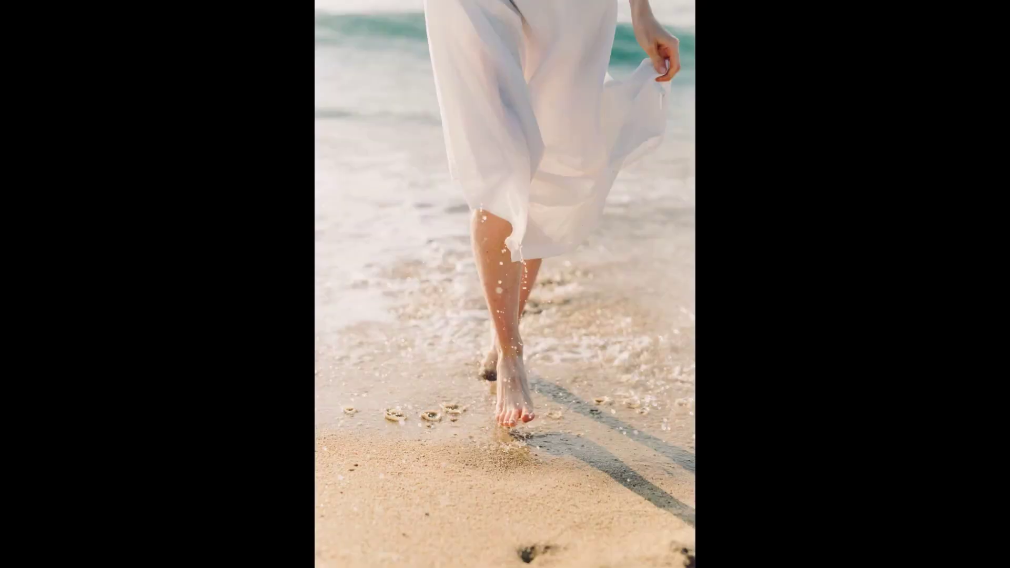